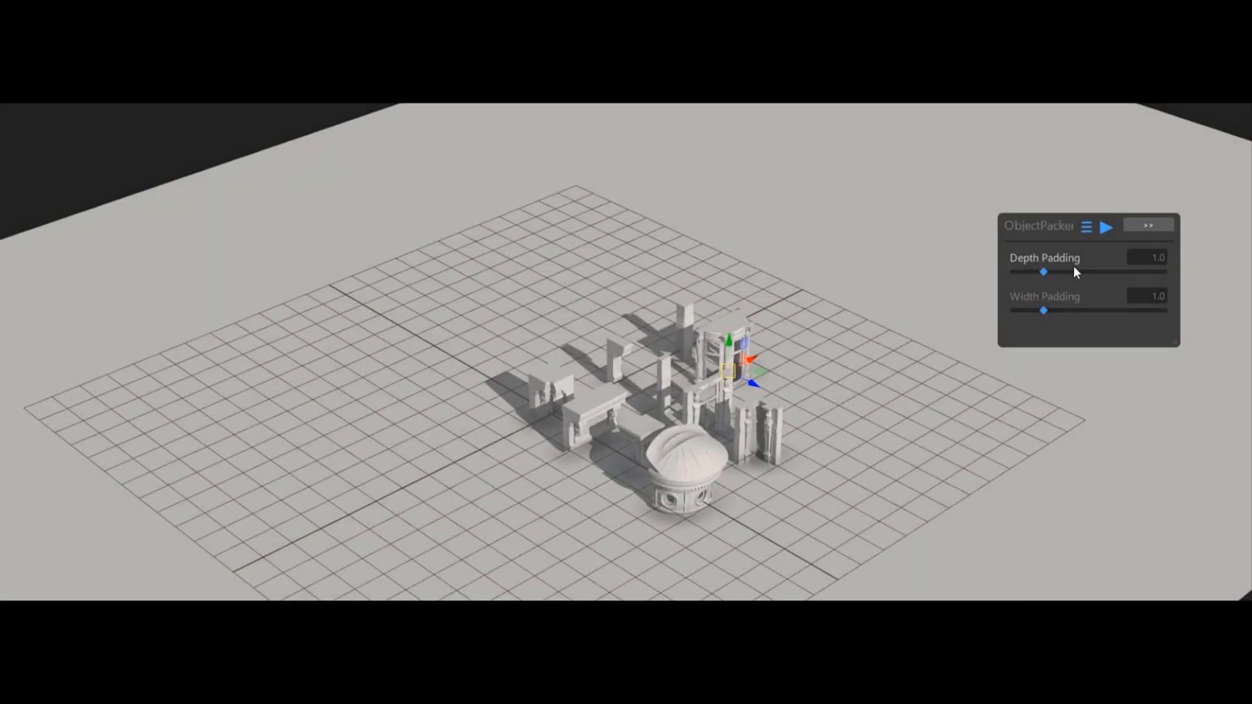
{"action": "left_click_drag", "start_coordinate": [1043, 271], "coordinate": [1077, 271]}
{"action": "mouse_move", "coordinate": [1046, 310]}
{"action": "left_mouse_down"}
{"action": "mouse_move", "coordinate": [1079, 311]}
{"action": "mouse_move", "coordinate": [1051, 309]}
{"action": "left_mouse_up"}
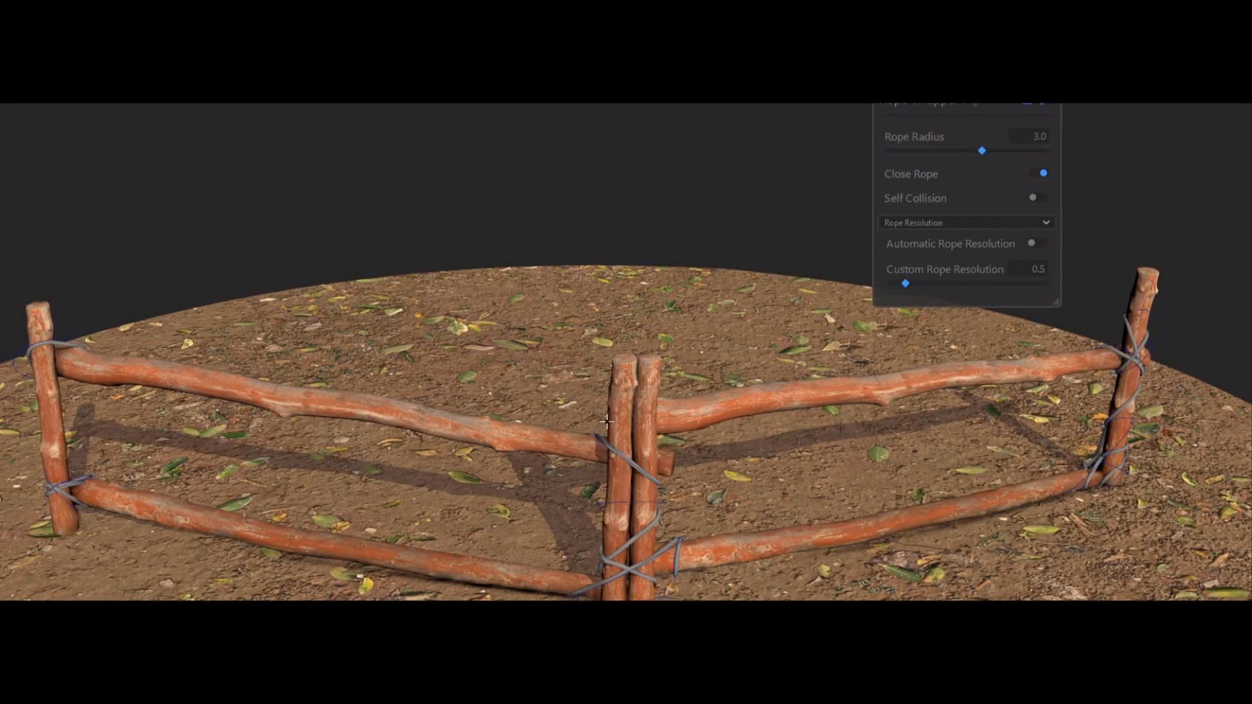
{"action": "left_click", "coordinate": [675, 383]}
{"action": "left_click", "coordinate": [588, 383]}
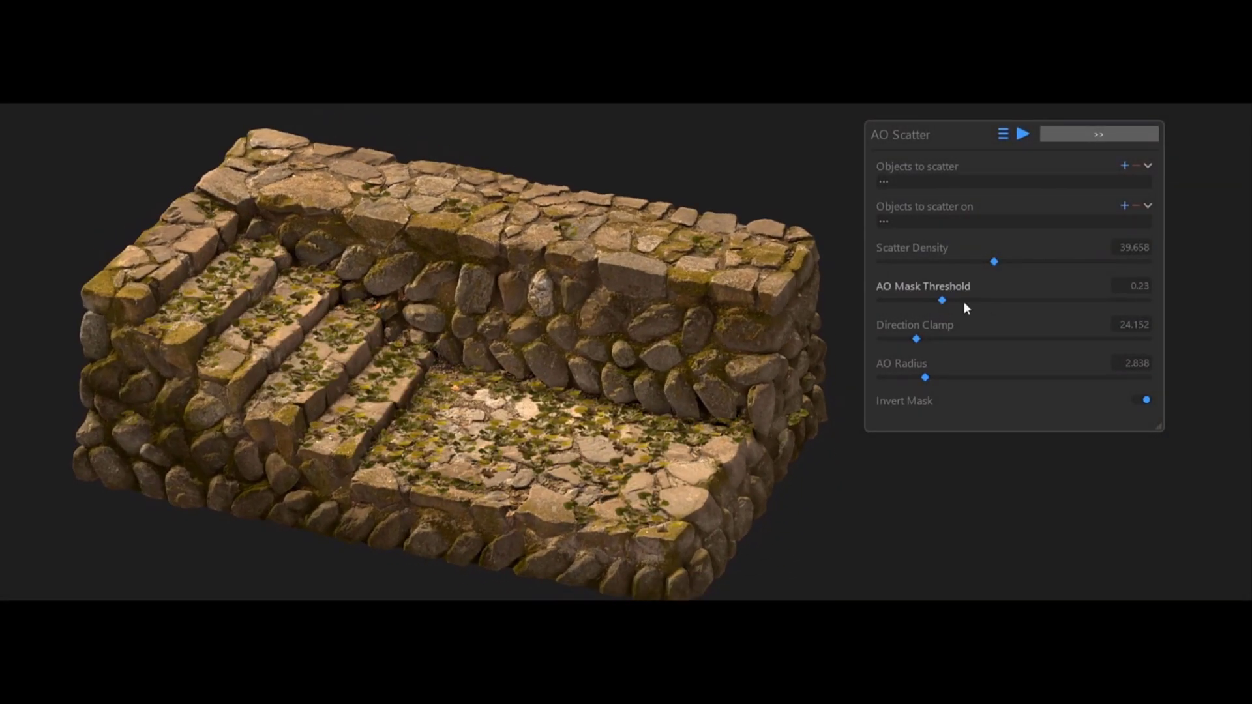
{"action": "left_click", "coordinate": [1146, 400]}
{"action": "left_click_drag", "start_coordinate": [1050, 300], "coordinate": [1086, 300]}
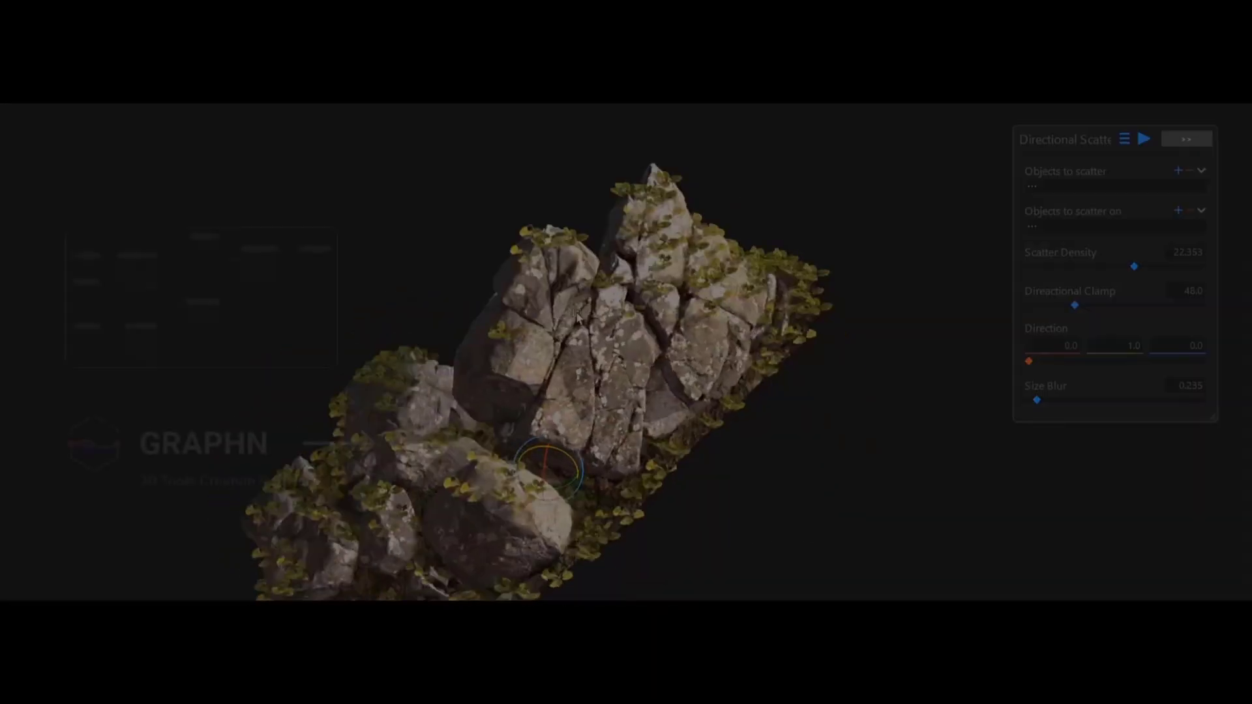
{"action": "left_click_drag", "start_coordinate": [1133, 266], "coordinate": [1160, 266]}
{"action": "left_click_drag", "start_coordinate": [1075, 304], "coordinate": [1079, 304]}
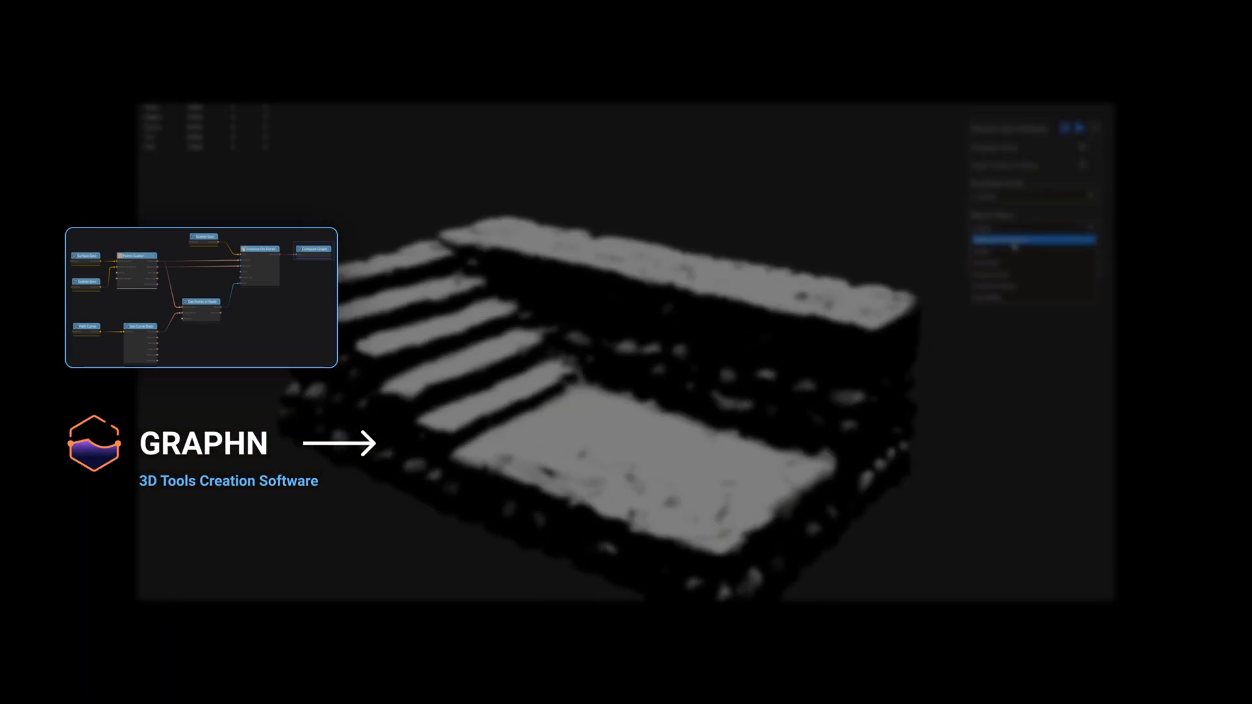
{"action": "left_click", "coordinate": [1013, 242]}
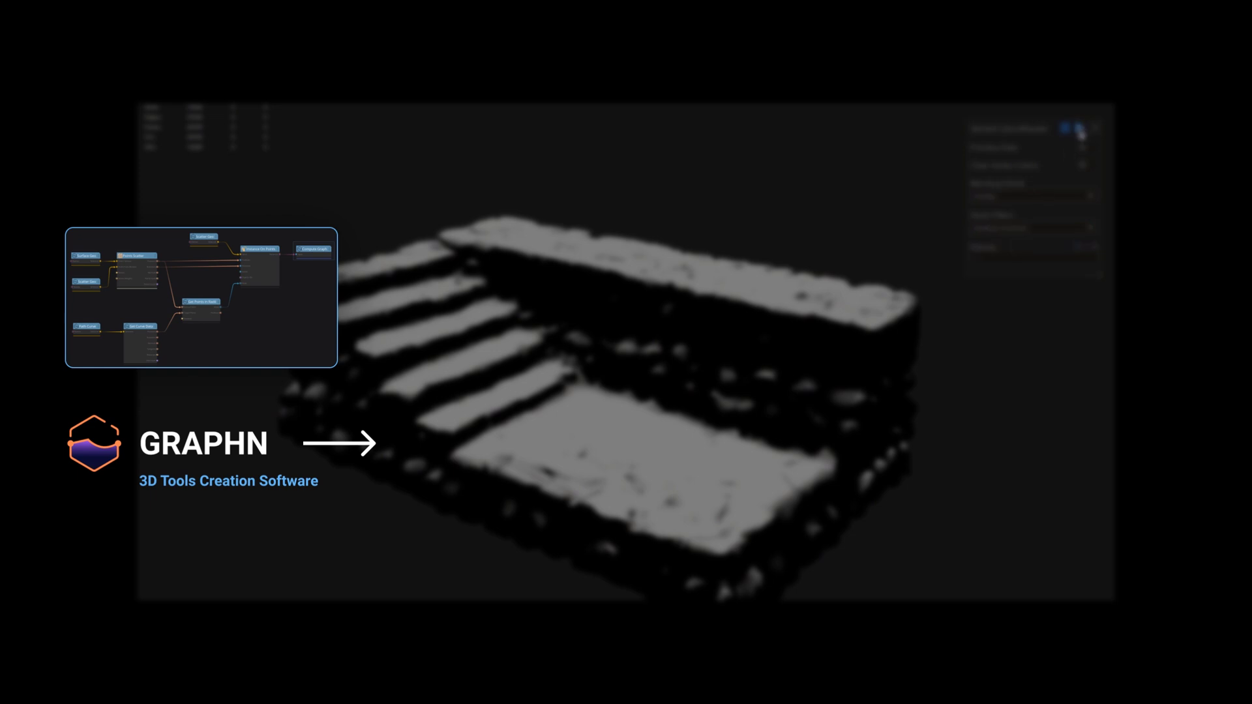
{"action": "left_click", "coordinate": [1079, 130]}
{"action": "left_click", "coordinate": [1039, 199]}
{"action": "left_click", "coordinate": [1006, 299]}
{"action": "left_click", "coordinate": [1079, 130]}
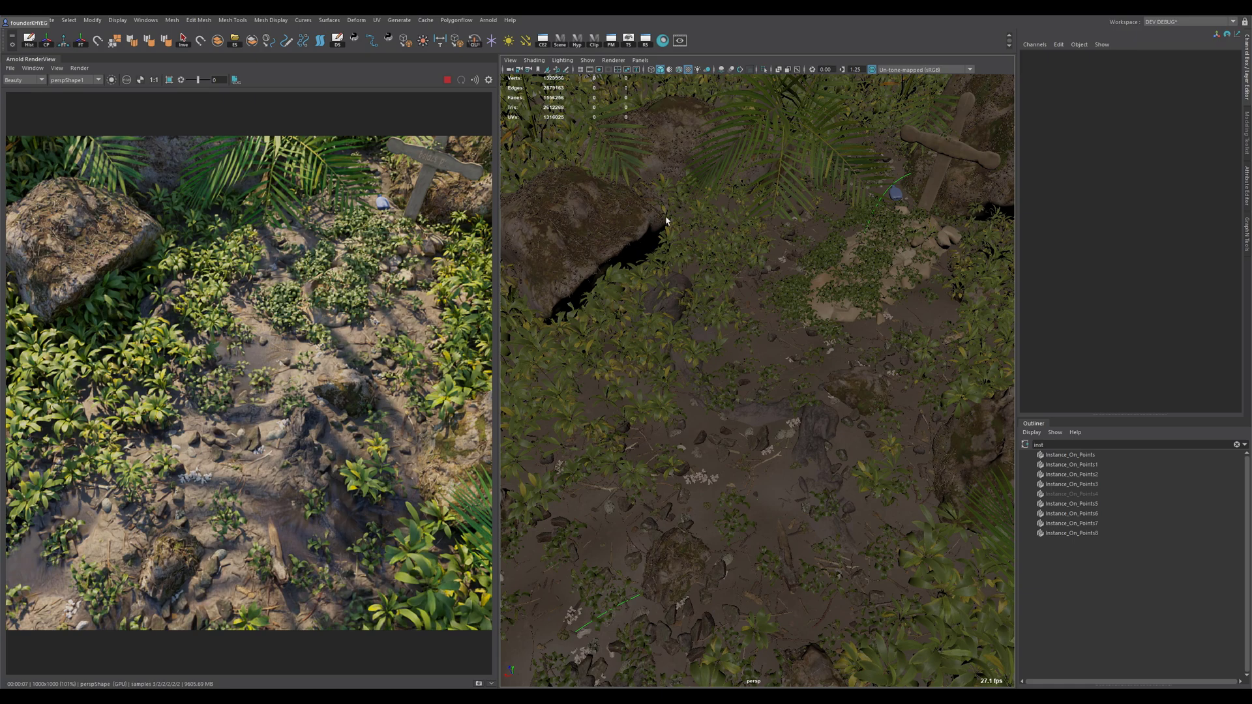
Step: Open the render settings and examine the image size and the render device options
{"action": "left_click", "coordinate": [644, 42]}
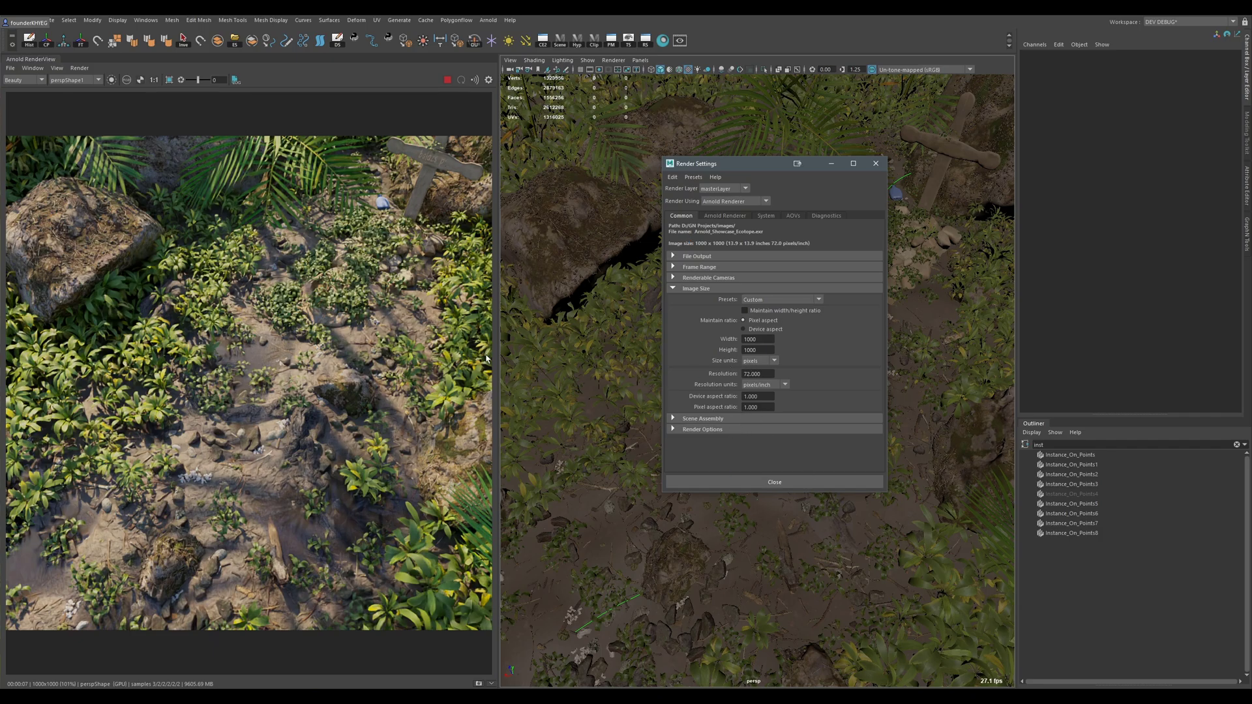
{"action": "left_click_drag", "start_coordinate": [581, 475], "coordinate": [587, 449], "text": "alt"}
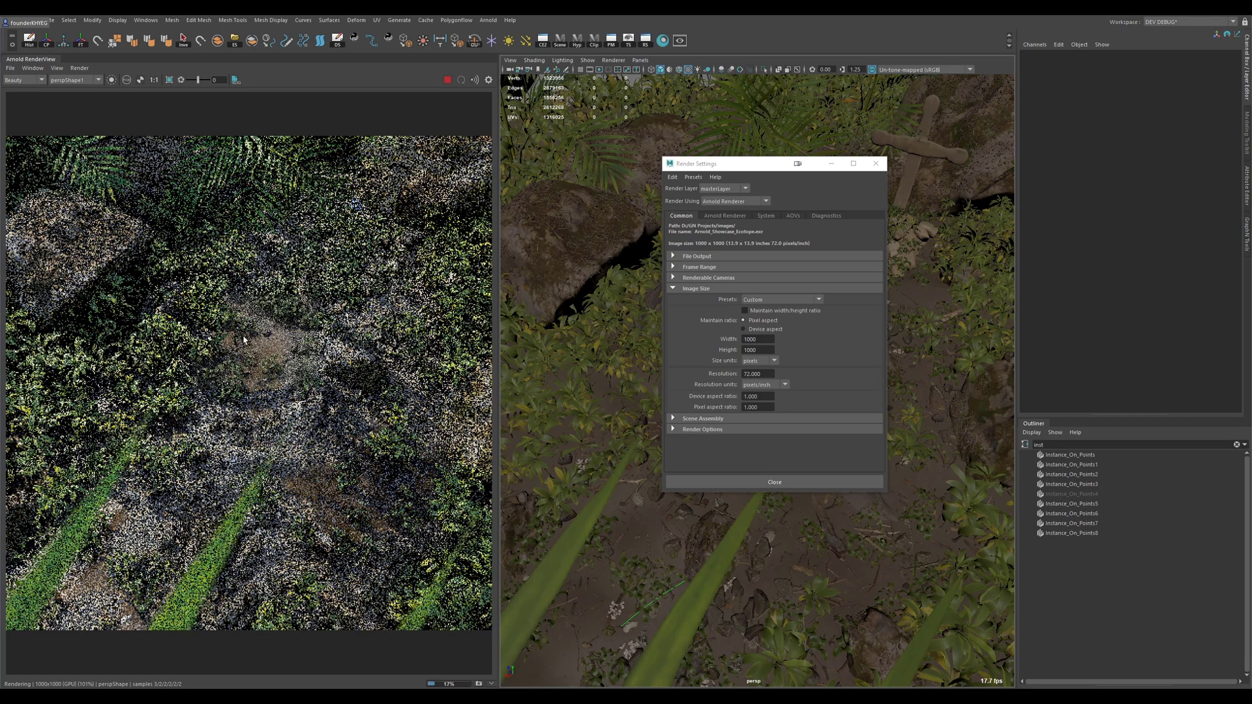
{"action": "left_click", "coordinate": [759, 339]}
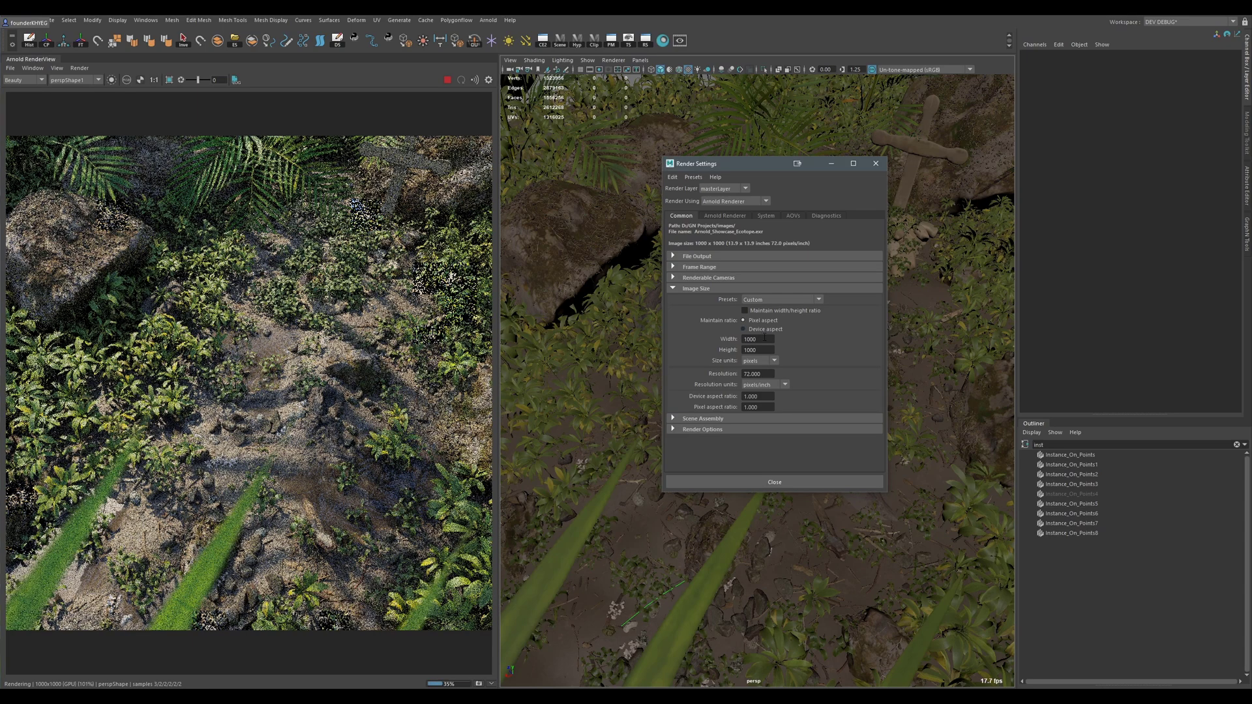
{"action": "left_click", "coordinate": [762, 350]}
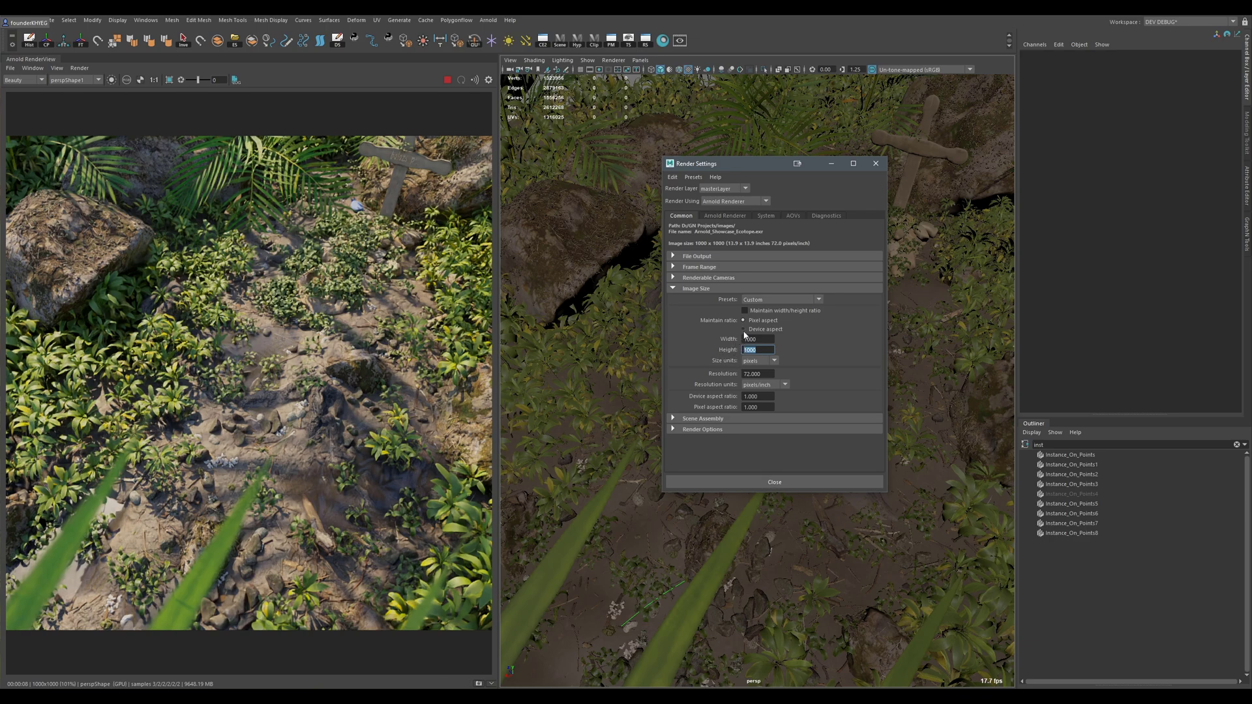
{"action": "left_click", "coordinate": [766, 215]}
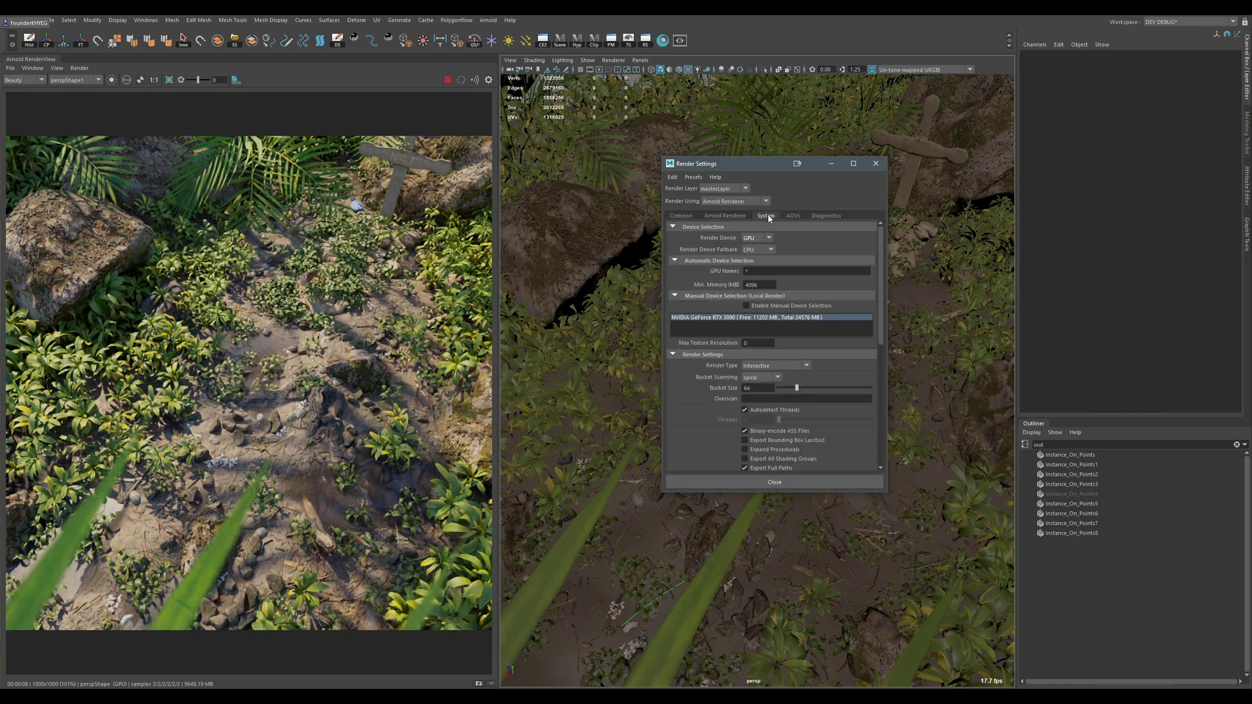
{"action": "left_click", "coordinate": [770, 249]}
{"action": "left_click", "coordinate": [725, 260]}
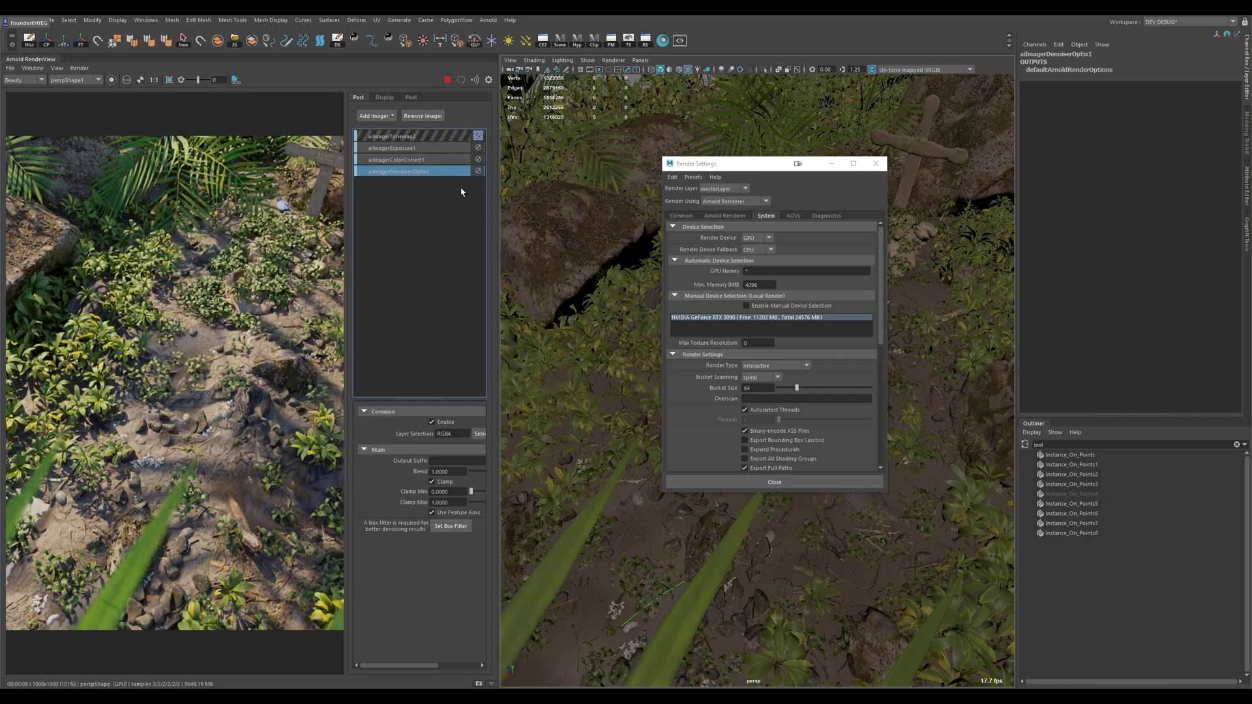
Step: Hide the imager settings in the render view, recheck the image width and close the render settings
{"action": "left_click", "coordinate": [489, 79]}
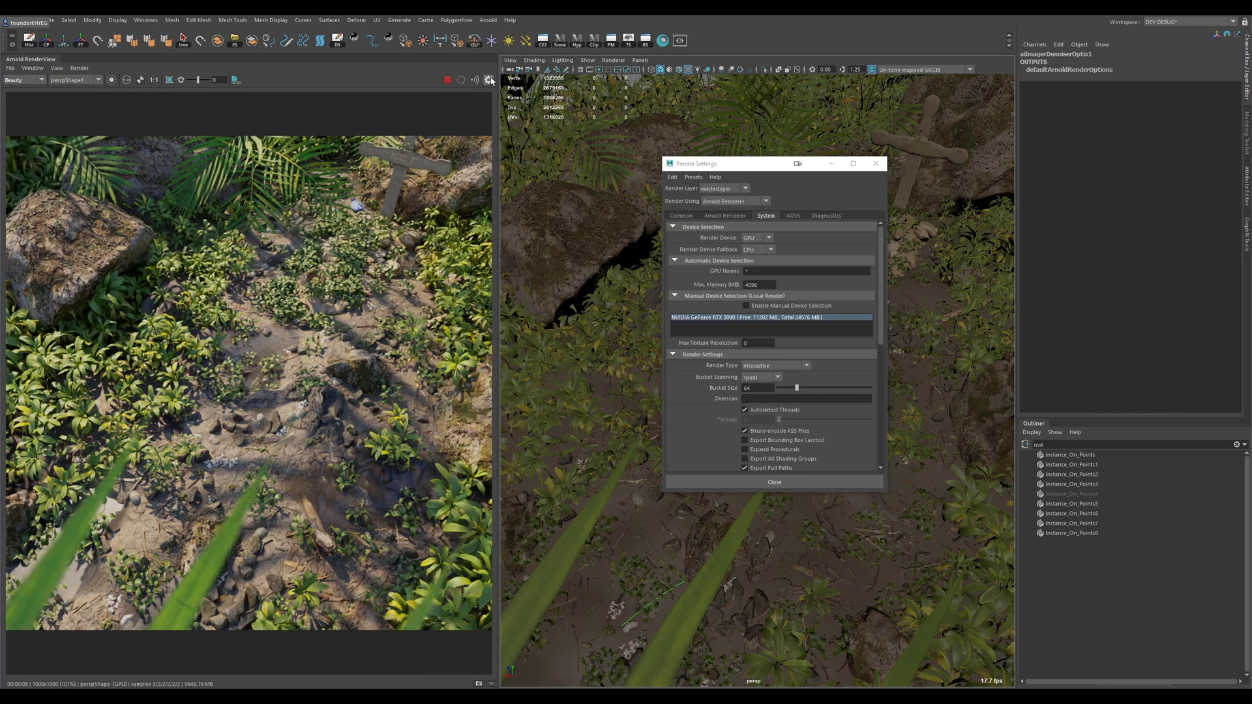
{"action": "left_click", "coordinate": [680, 216]}
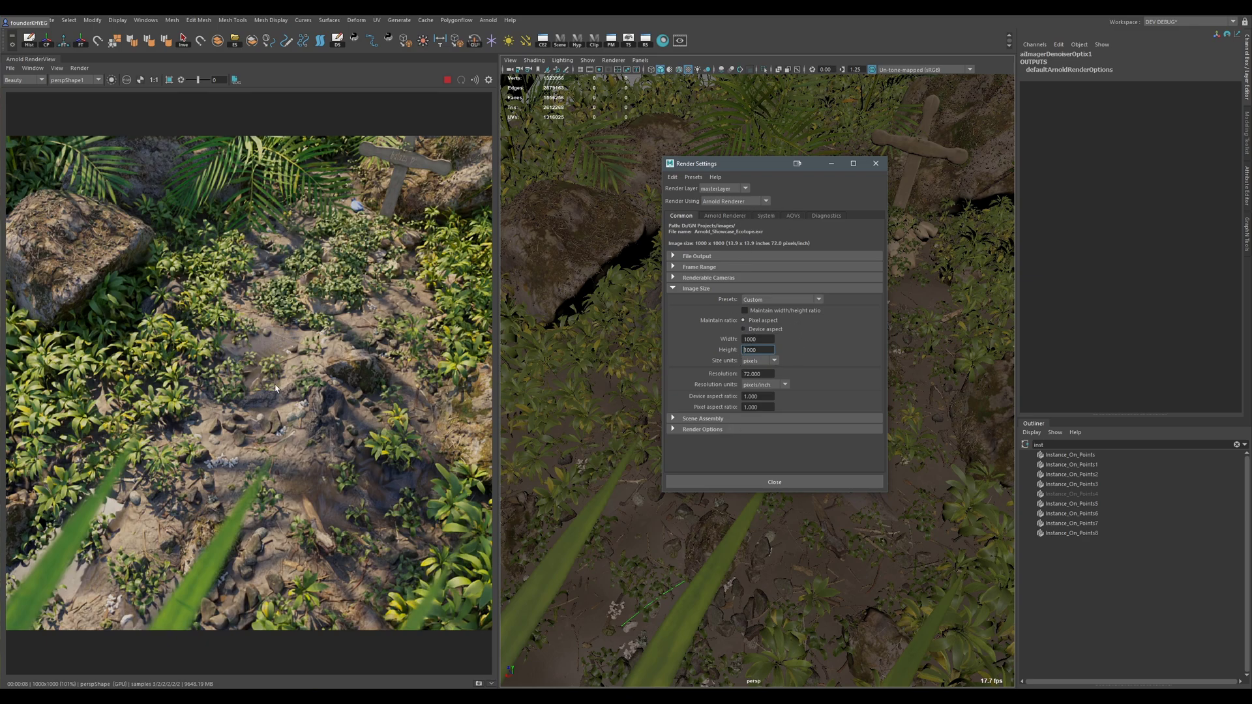
{"action": "double_click", "coordinate": [762, 340]}
{"action": "left_click", "coordinate": [863, 482]}
Step: Clear the outliner filter, select aiSkyDomeLight1 and examine its intensity and exposure attributes
{"action": "left_click", "coordinate": [1236, 445]}
{"action": "left_click", "coordinate": [1087, 505]}
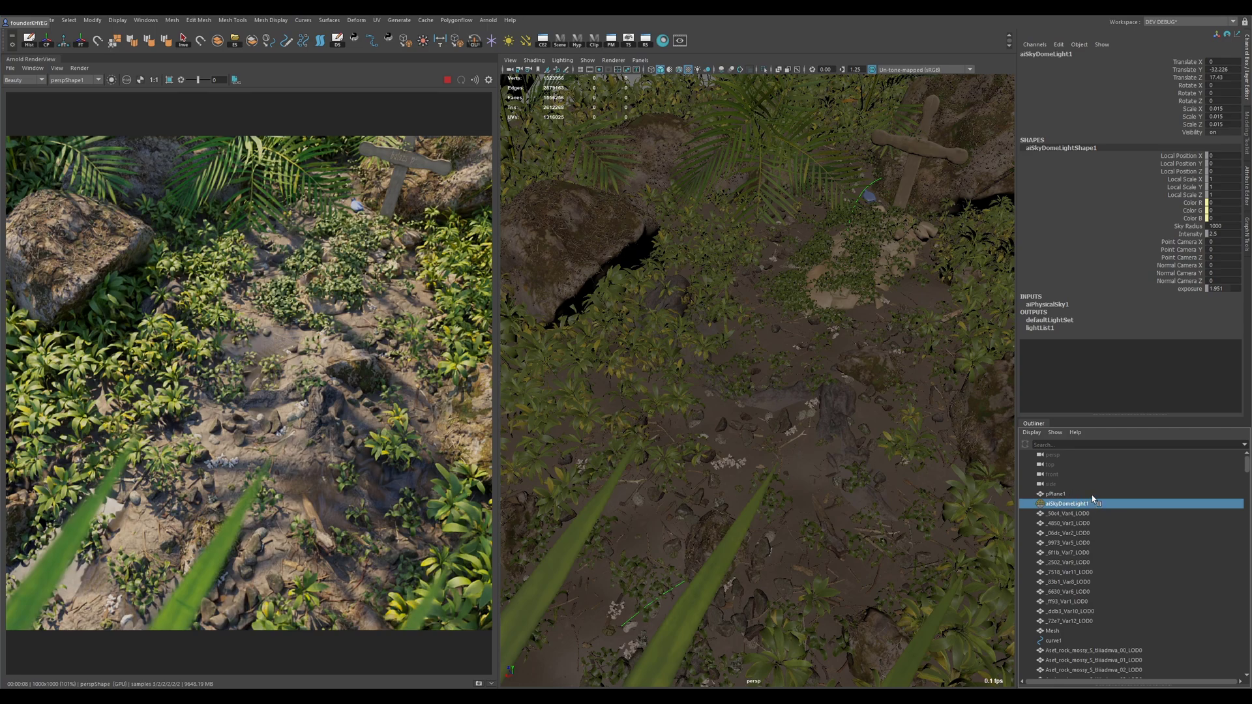
{"action": "left_click", "coordinate": [1247, 189]}
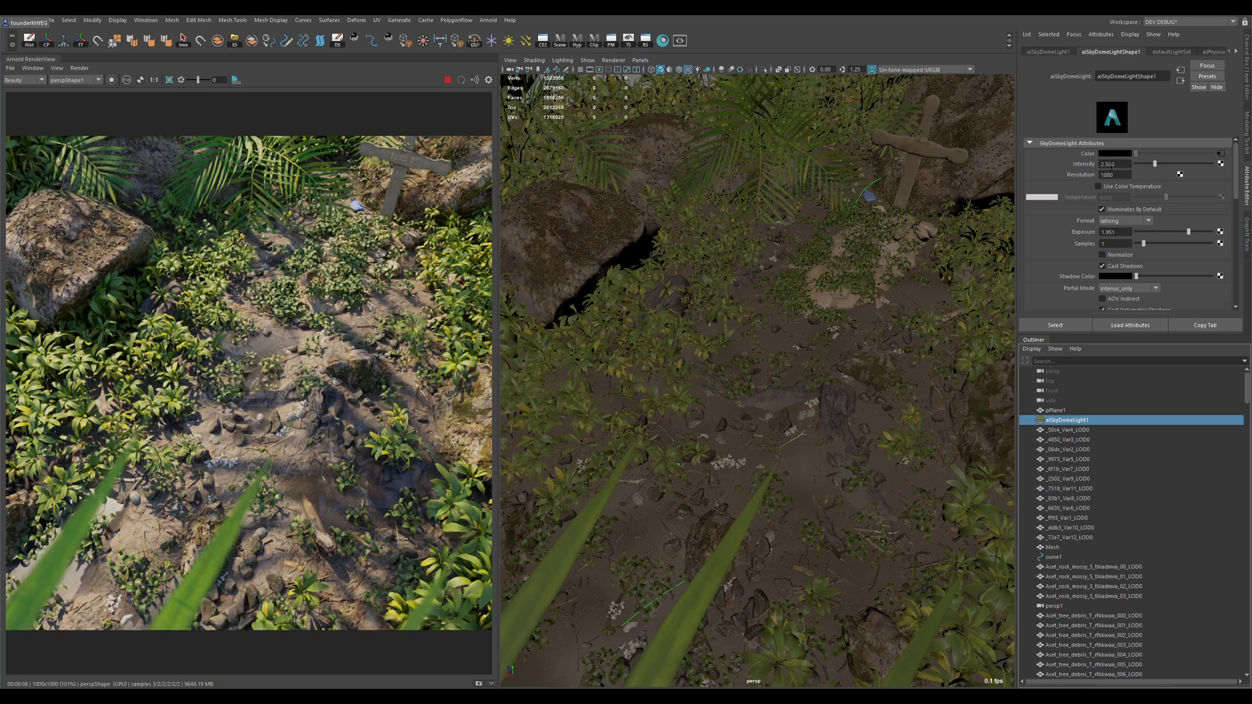
{"action": "left_click", "coordinate": [1119, 165]}
{"action": "left_click", "coordinate": [1122, 232]}
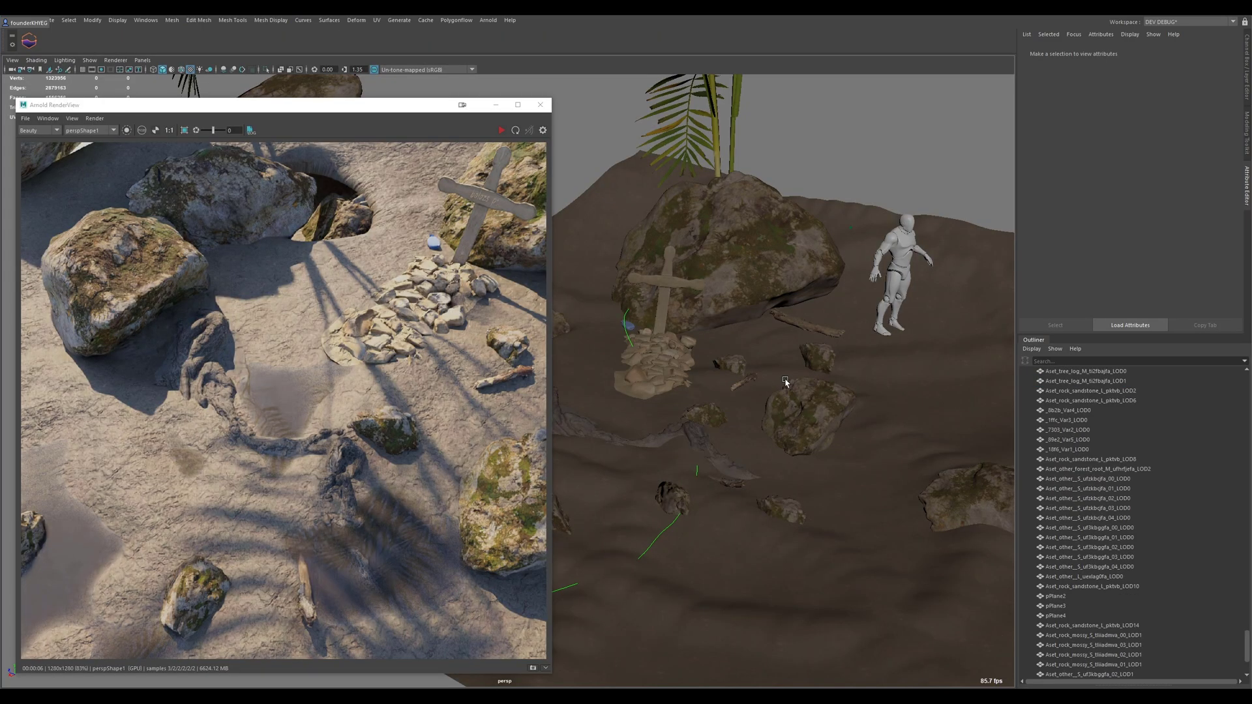
Step: Examine the bare terrain, rocks and palms in the viewport and the ground detail in the Arnold render
{"action": "left_click_drag", "start_coordinate": [803, 427], "coordinate": [830, 394], "text": "alt"}
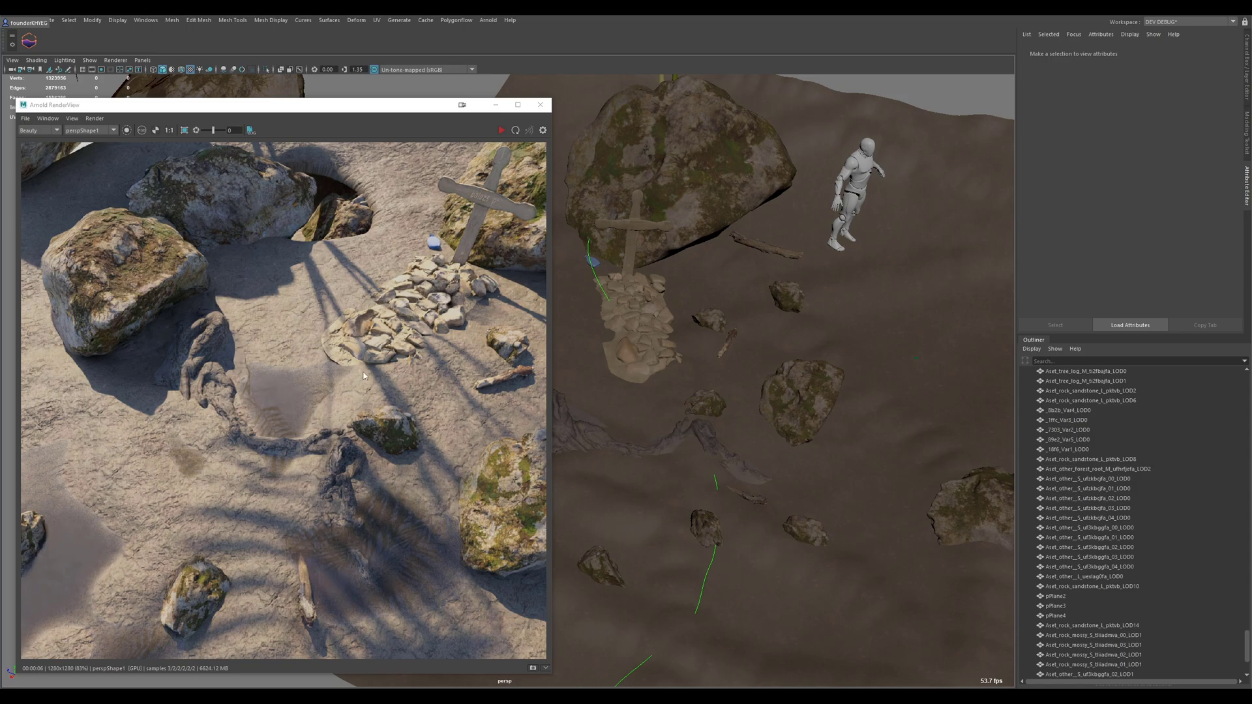
{"action": "scroll", "coordinate": [659, 333], "scroll_direction": "down", "scroll_amount": 4}
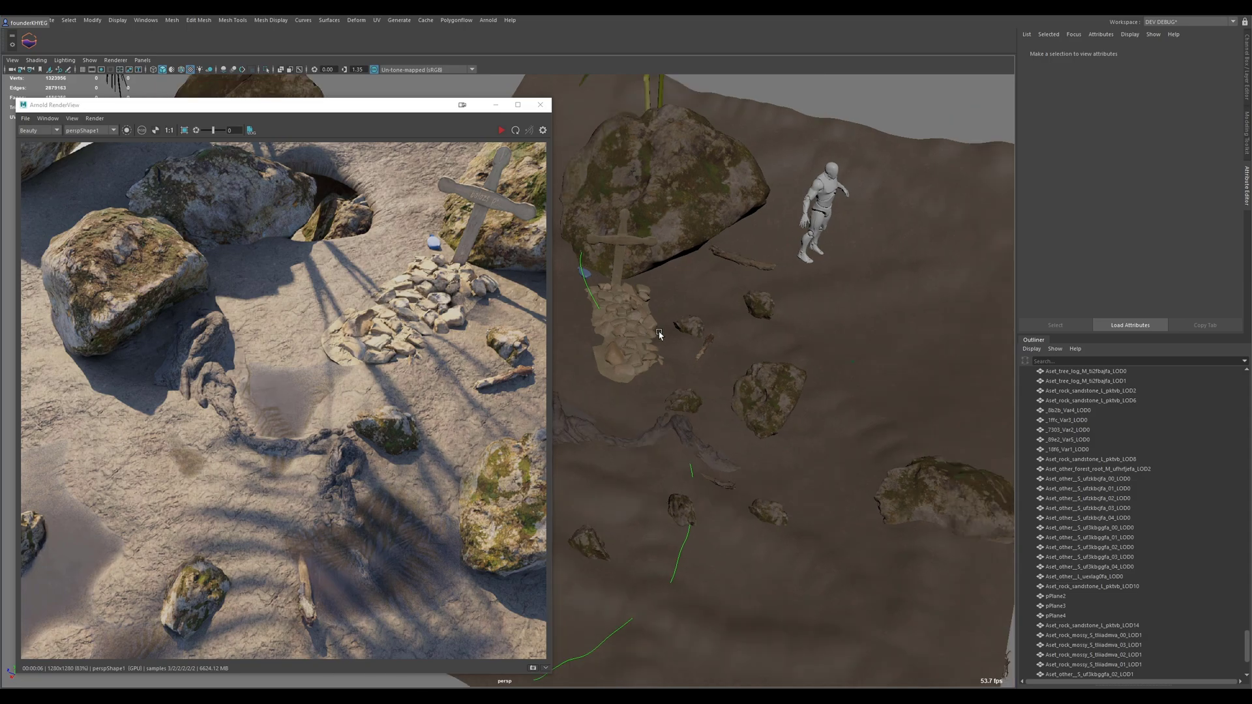
{"action": "middle_click_drag", "start_coordinate": [659, 333], "coordinate": [732, 475], "text": "alt"}
{"action": "left_click_drag", "start_coordinate": [732, 474], "coordinate": [592, 366], "text": "alt"}
{"action": "middle_click_drag", "start_coordinate": [592, 366], "coordinate": [659, 393], "text": "alt"}
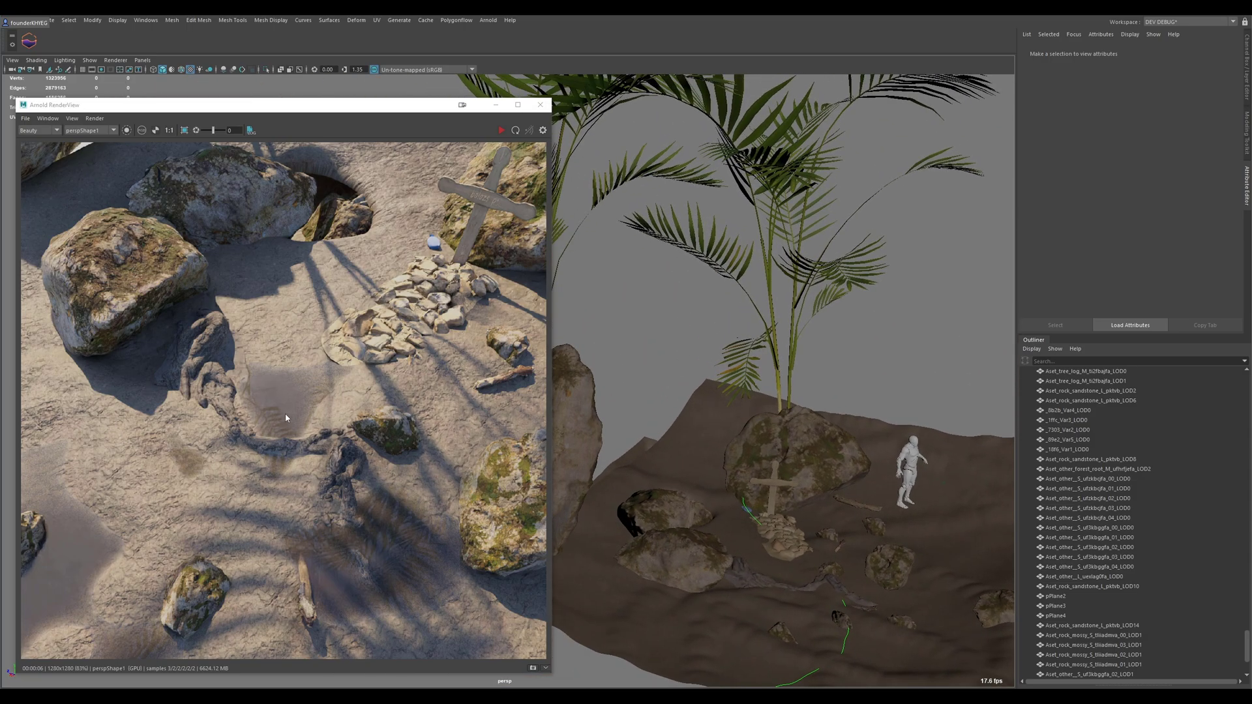
{"action": "scroll", "coordinate": [348, 390], "scroll_direction": "up", "scroll_amount": 8}
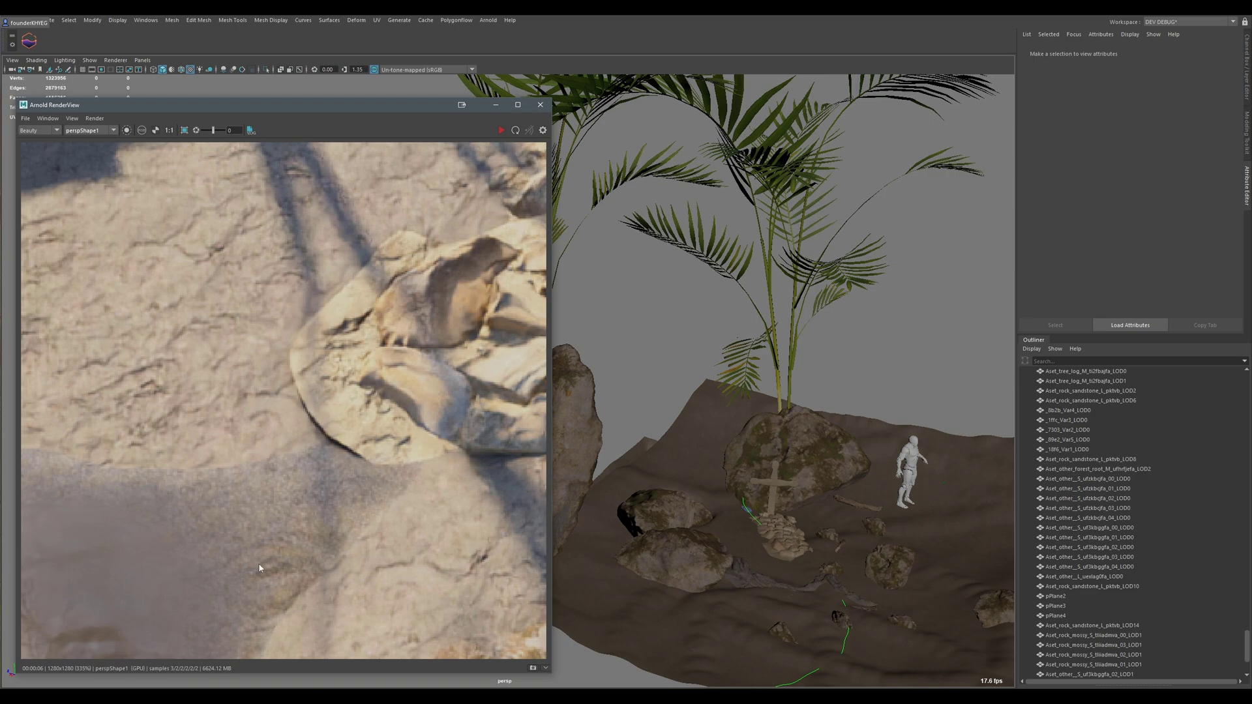
Step: Minimize the Arnold render window and load the Ecotope - Scatter tool from the GraphN Library
{"action": "left_click", "coordinate": [652, 382]}
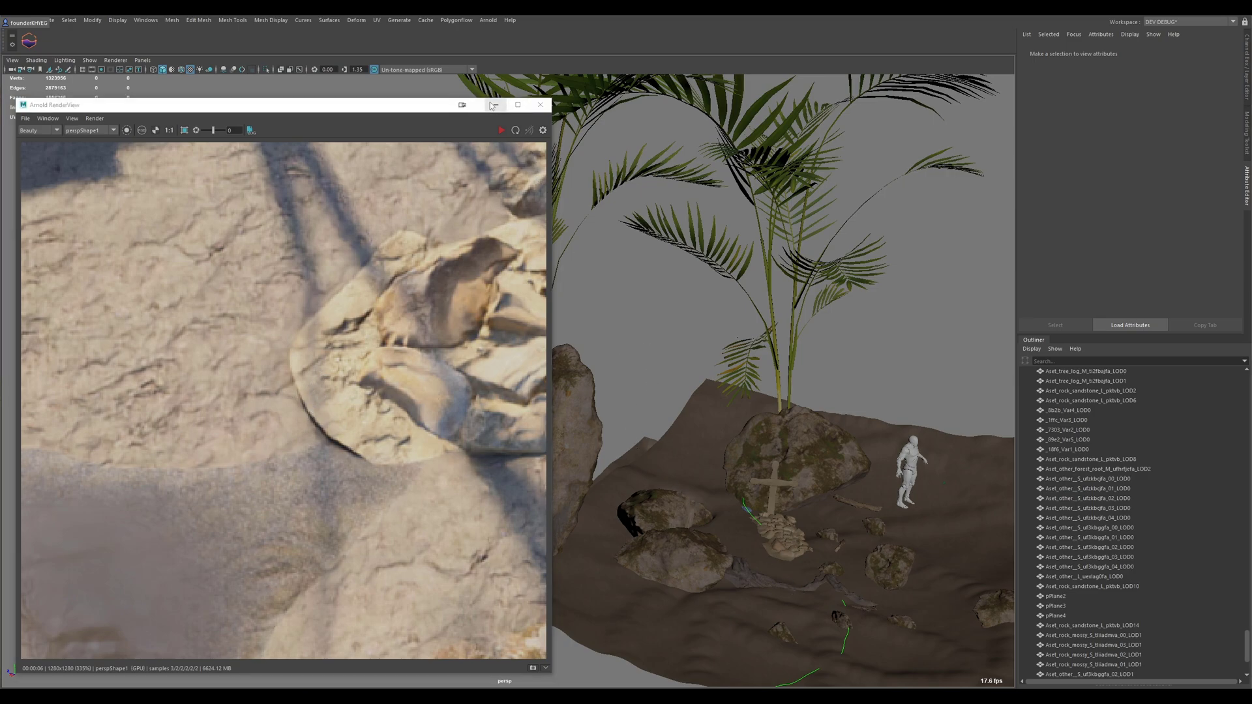
{"action": "left_click", "coordinate": [500, 131]}
{"action": "left_click", "coordinate": [495, 104]}
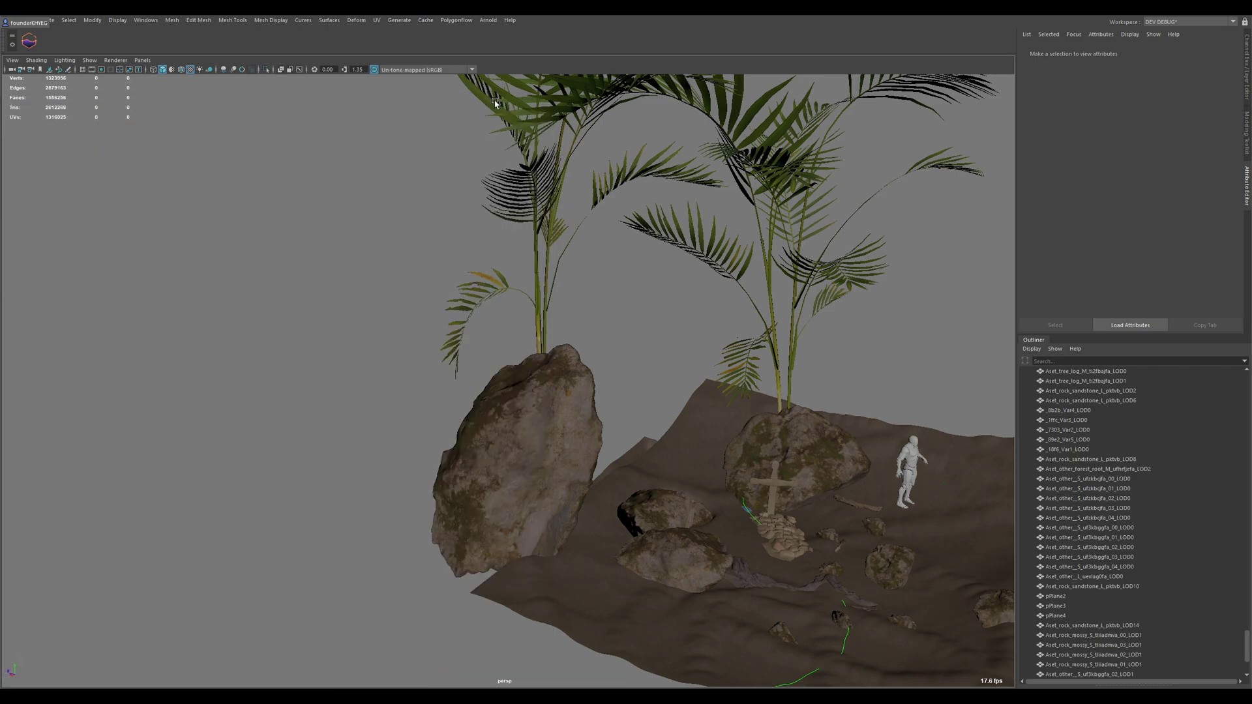
{"action": "left_click", "coordinate": [456, 19]}
{"action": "left_click", "coordinate": [524, 30]}
{"action": "mouse_move", "coordinate": [1083, 165]}
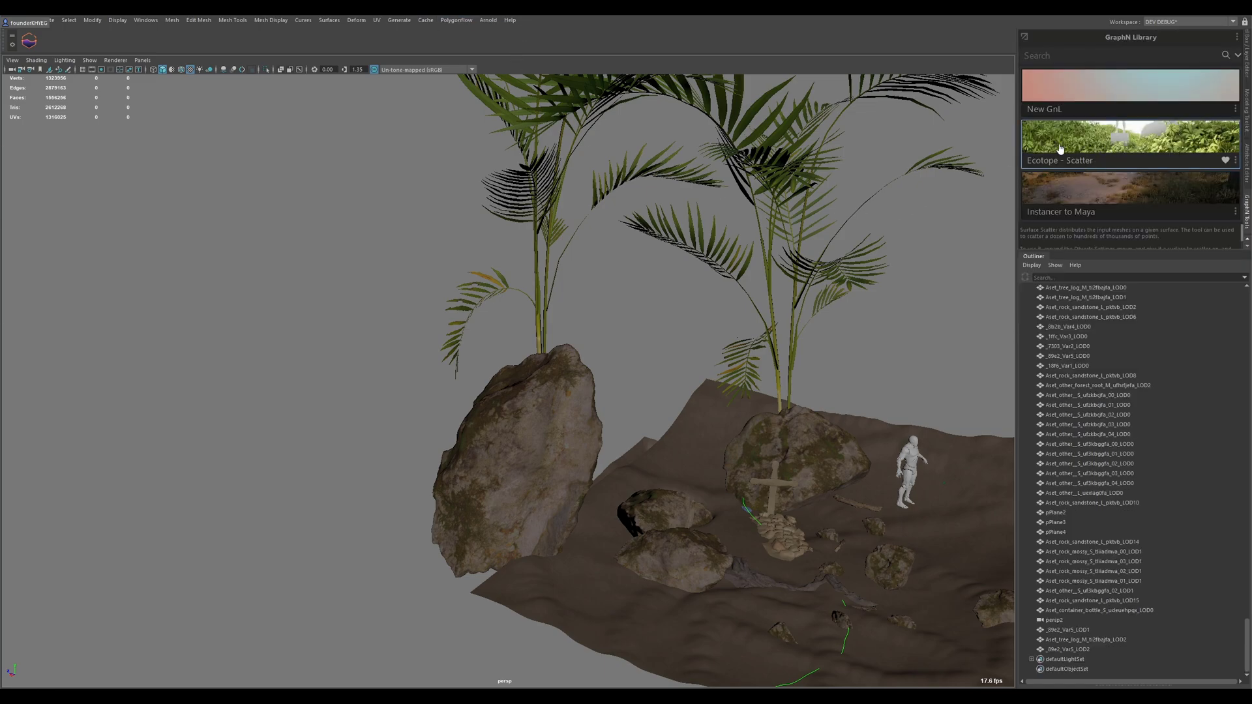
{"action": "left_click", "coordinate": [1095, 148]}
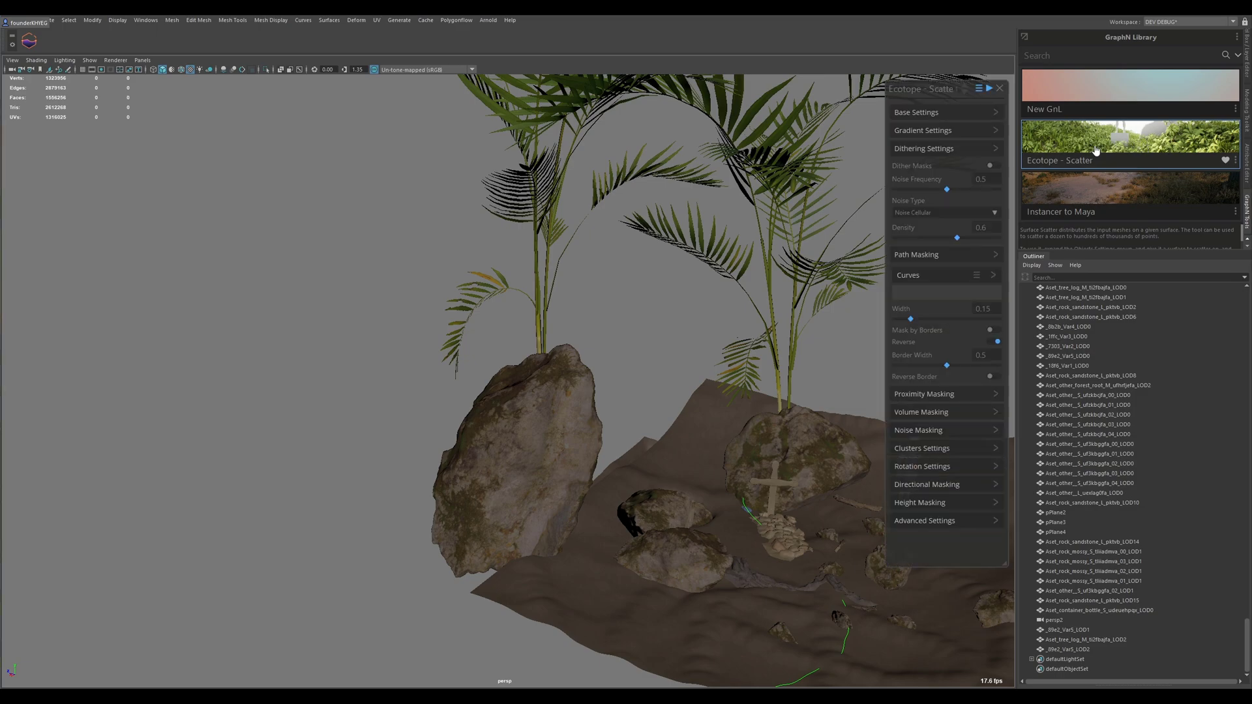
Step: Expand the scatter tool's base settings and look over its rotation and noise masking options
{"action": "middle_click_drag", "start_coordinate": [748, 263], "coordinate": [487, 237], "text": "alt"}
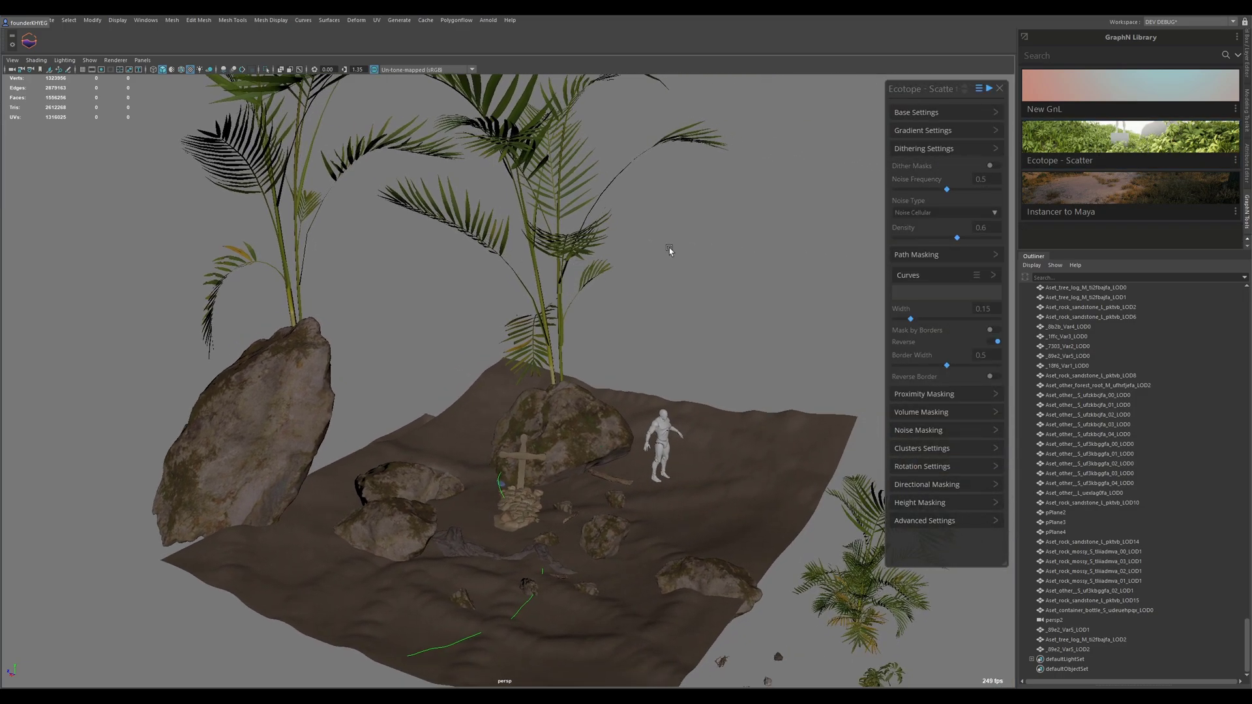
{"action": "left_click", "coordinate": [960, 113]}
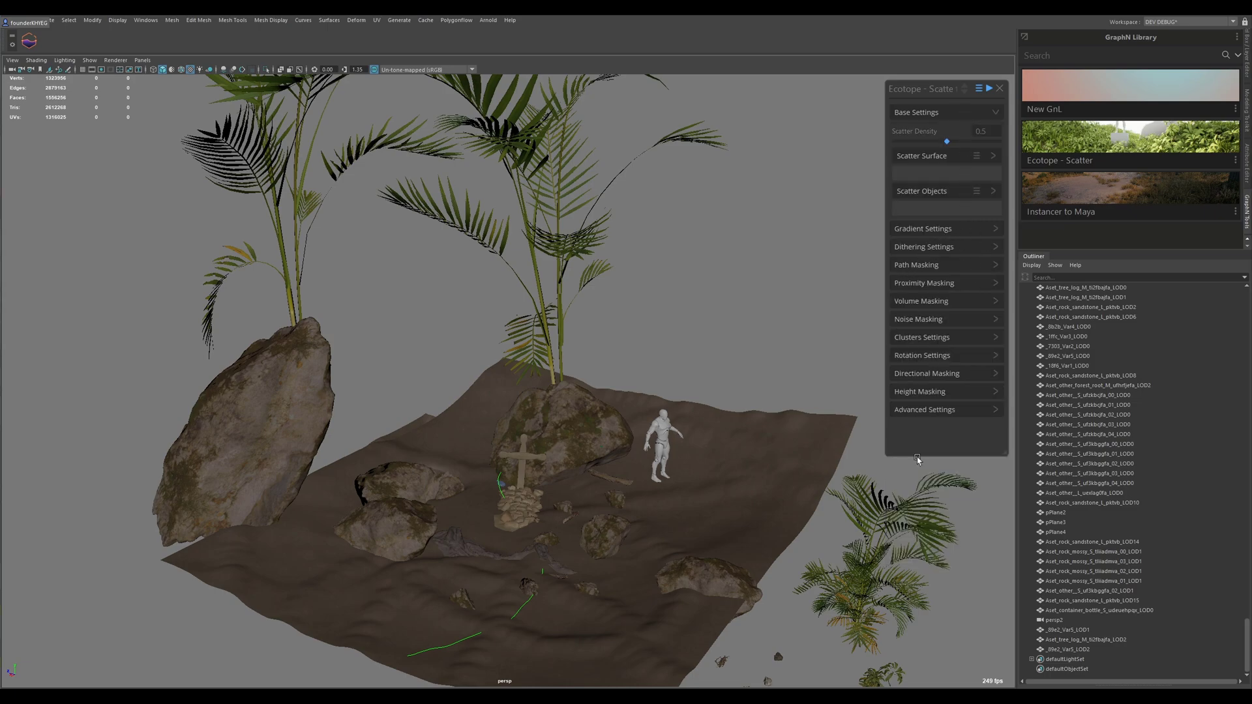
{"action": "left_click", "coordinate": [926, 356]}
{"action": "left_click", "coordinate": [940, 319]}
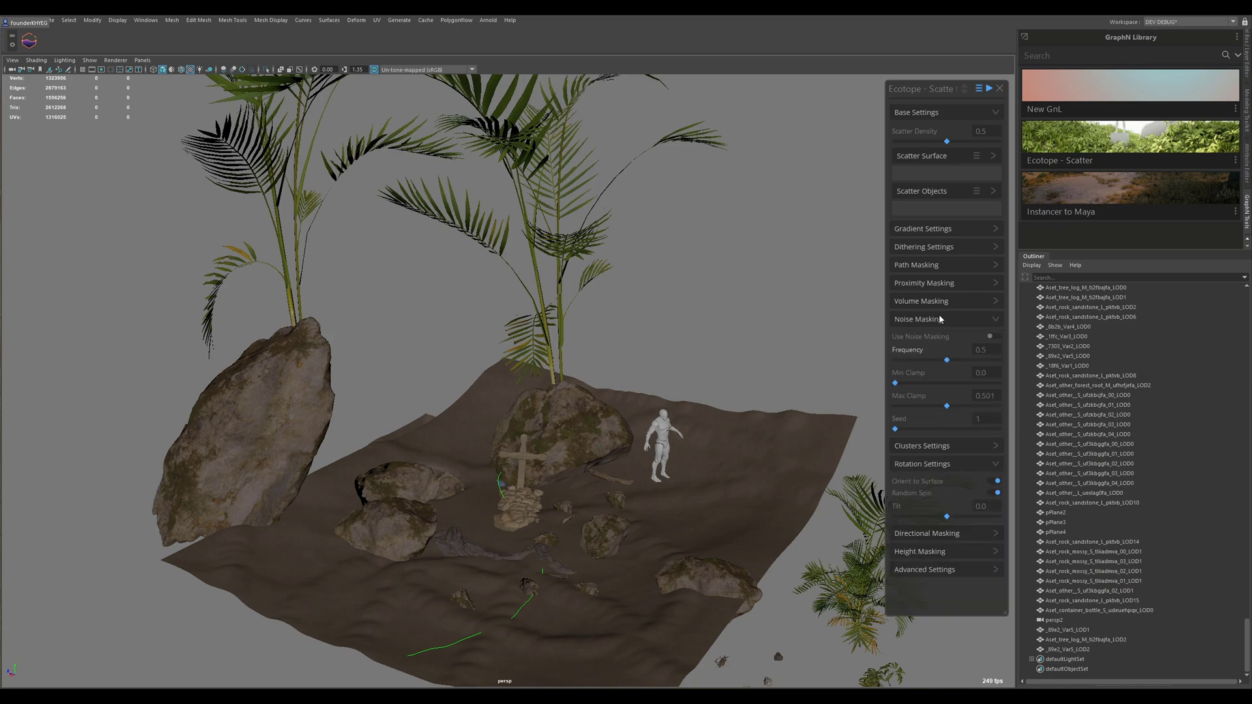
{"action": "left_click", "coordinate": [948, 117]}
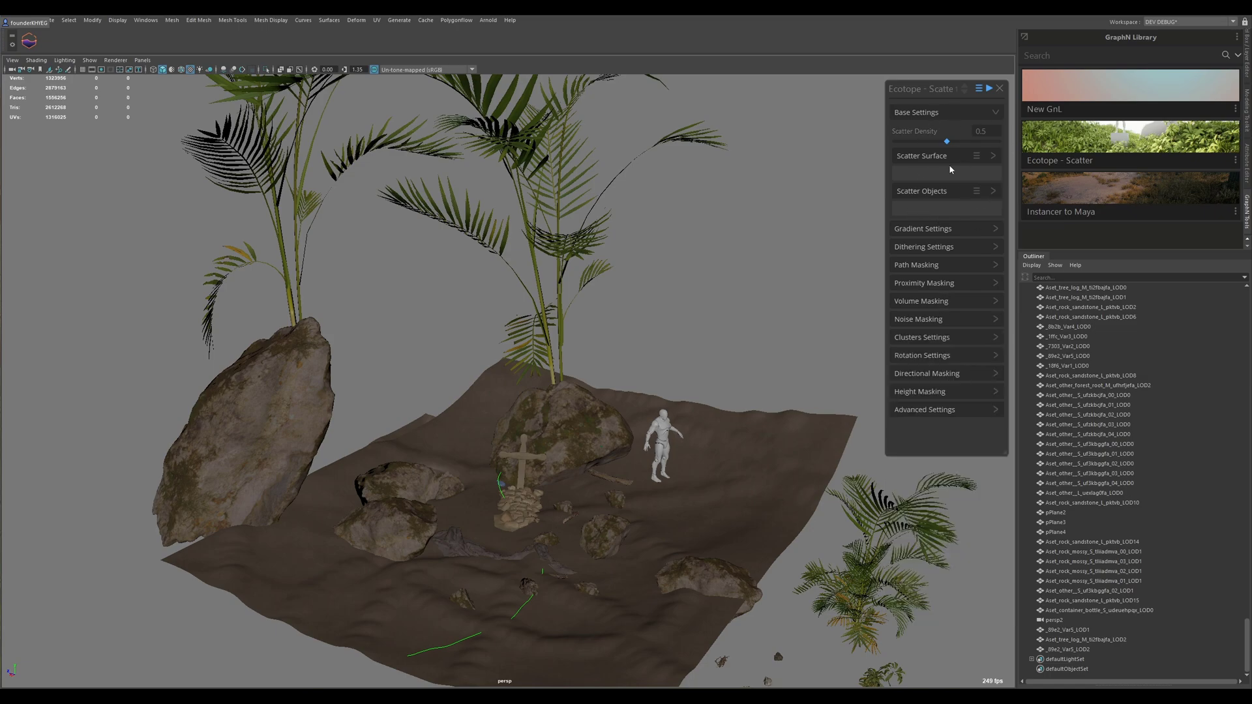
Step: Select the ground plane pPlane1 and assign it as the scatter surface of the Ecotope tool
{"action": "scroll", "coordinate": [659, 469], "scroll_direction": "up", "scroll_amount": 4}
{"action": "middle_click_drag", "start_coordinate": [659, 469], "coordinate": [569, 277], "text": "alt"}
{"action": "left_click_drag", "start_coordinate": [569, 275], "coordinate": [545, 360], "text": "alt"}
{"action": "left_click", "coordinate": [479, 280]}
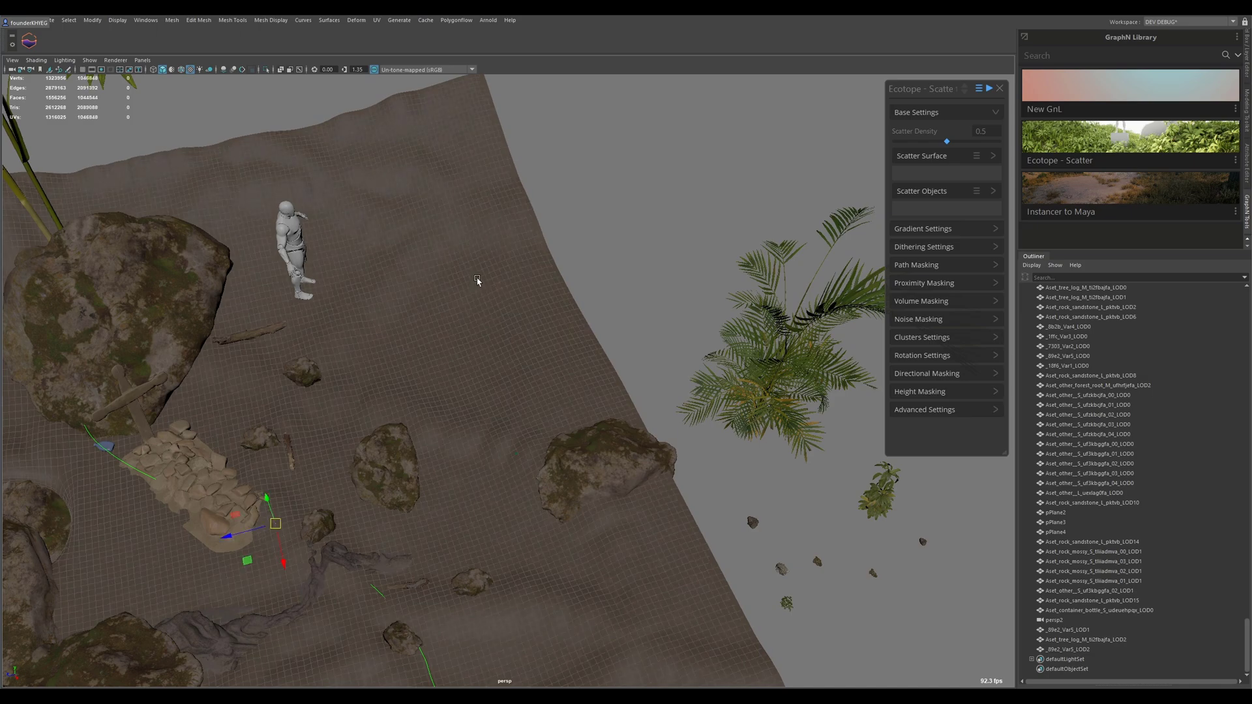
{"action": "left_click", "coordinate": [976, 157]}
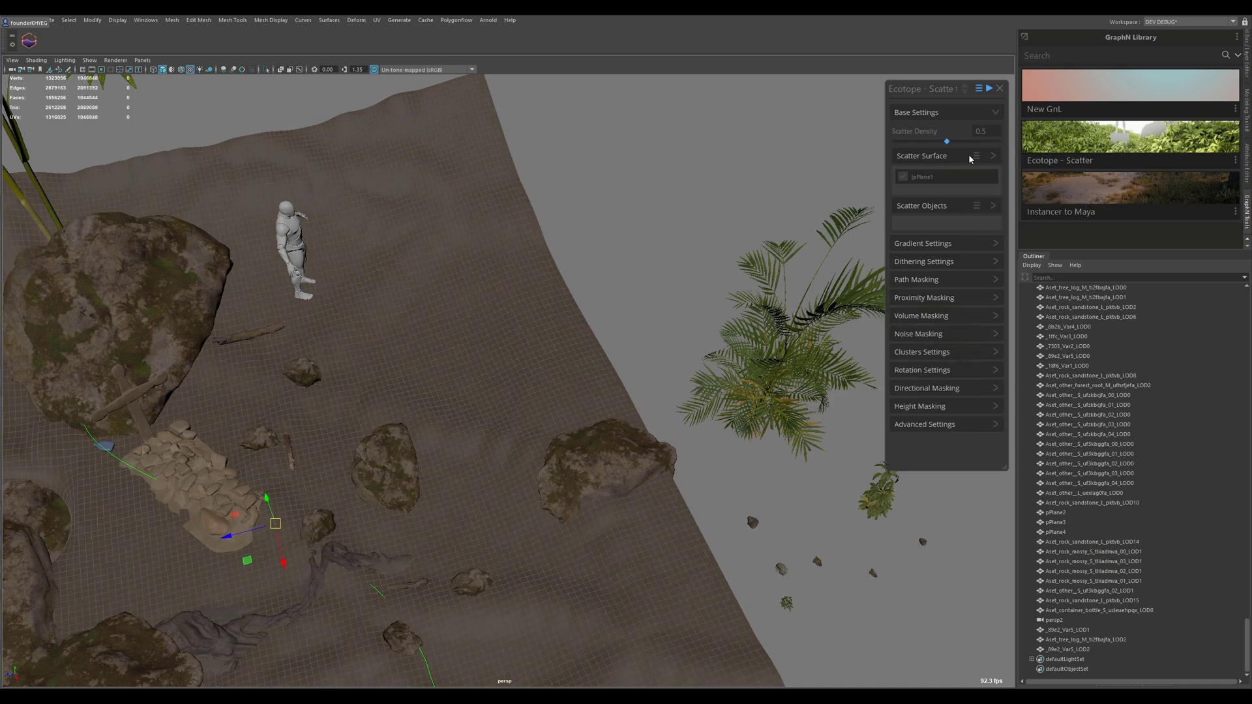
Step: Select the group of small leafy plants beside the terrain and add them as the scatter objects
{"action": "middle_click_drag", "start_coordinate": [712, 580], "coordinate": [554, 444], "text": "alt"}
{"action": "left_click_drag", "start_coordinate": [554, 443], "coordinate": [674, 380], "text": "alt"}
{"action": "left_click_drag", "start_coordinate": [717, 270], "coordinate": [578, 352]}
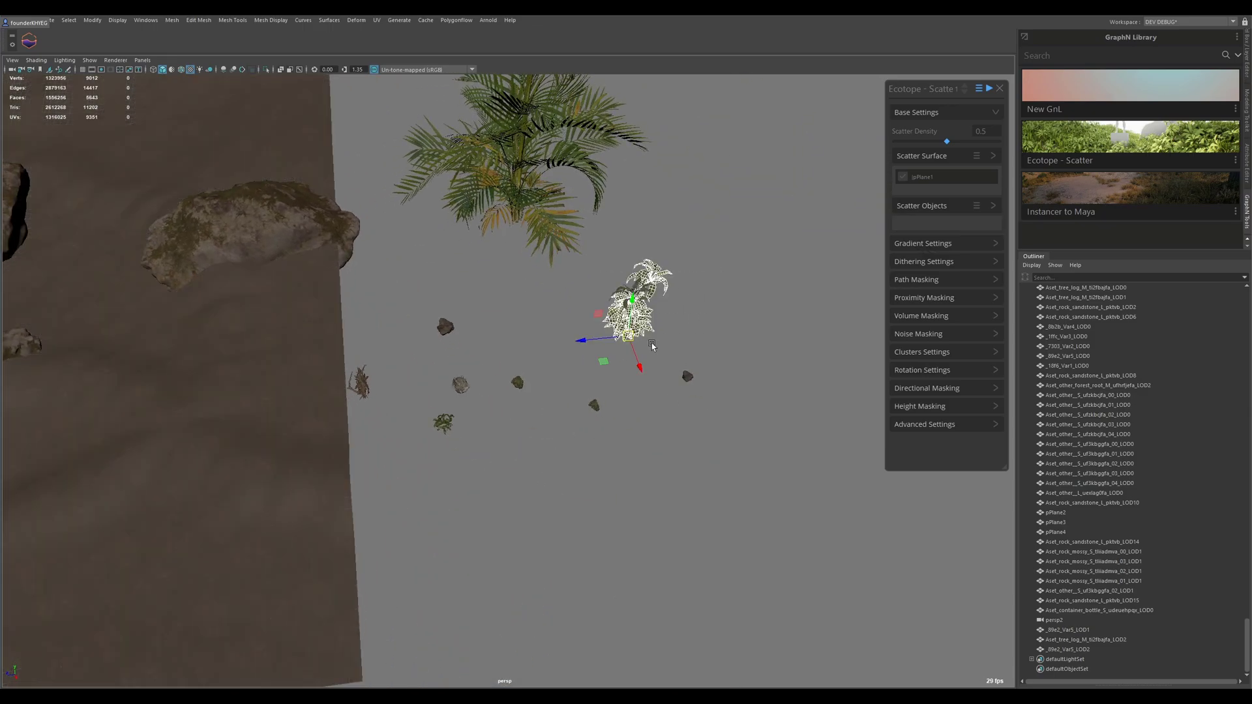
{"action": "left_click", "coordinate": [976, 206]}
{"action": "left_click", "coordinate": [993, 215]}
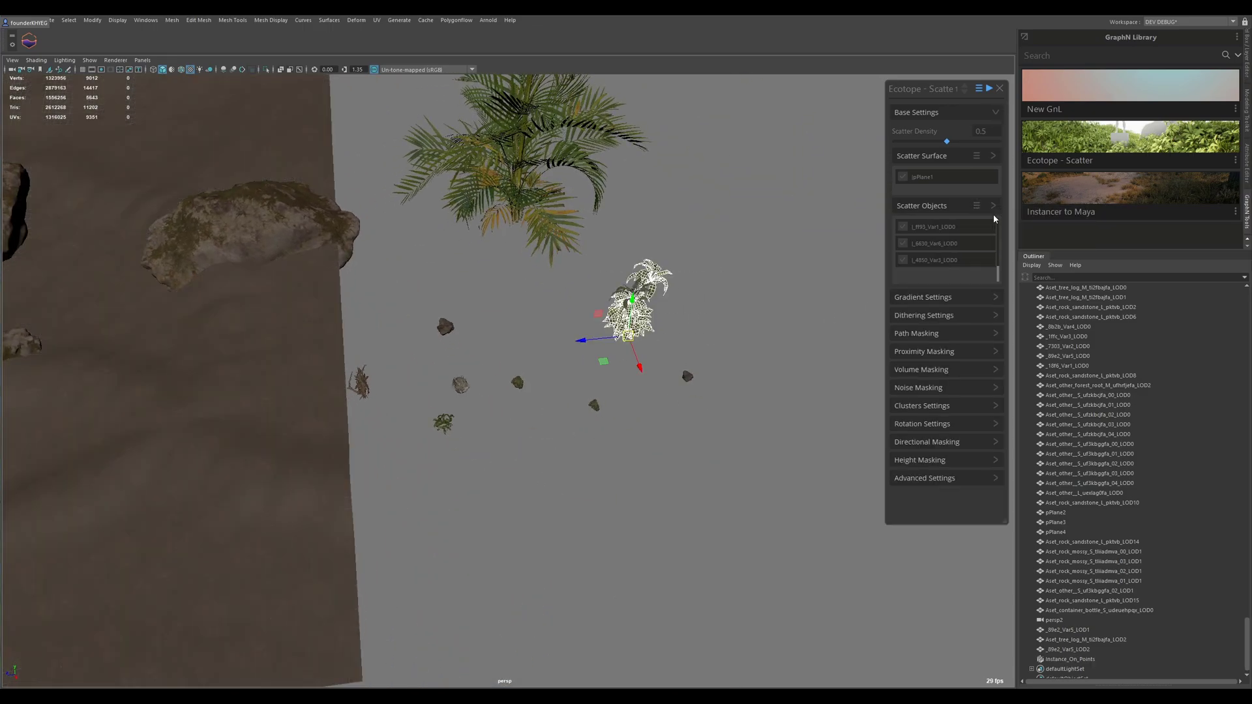
Step: Switch the scatter tool to Default Mode and lower the scatter density to 0.264
{"action": "scroll", "coordinate": [286, 311], "scroll_direction": "down", "scroll_amount": 4}
{"action": "left_click_drag", "start_coordinate": [286, 312], "coordinate": [665, 282], "text": "alt"}
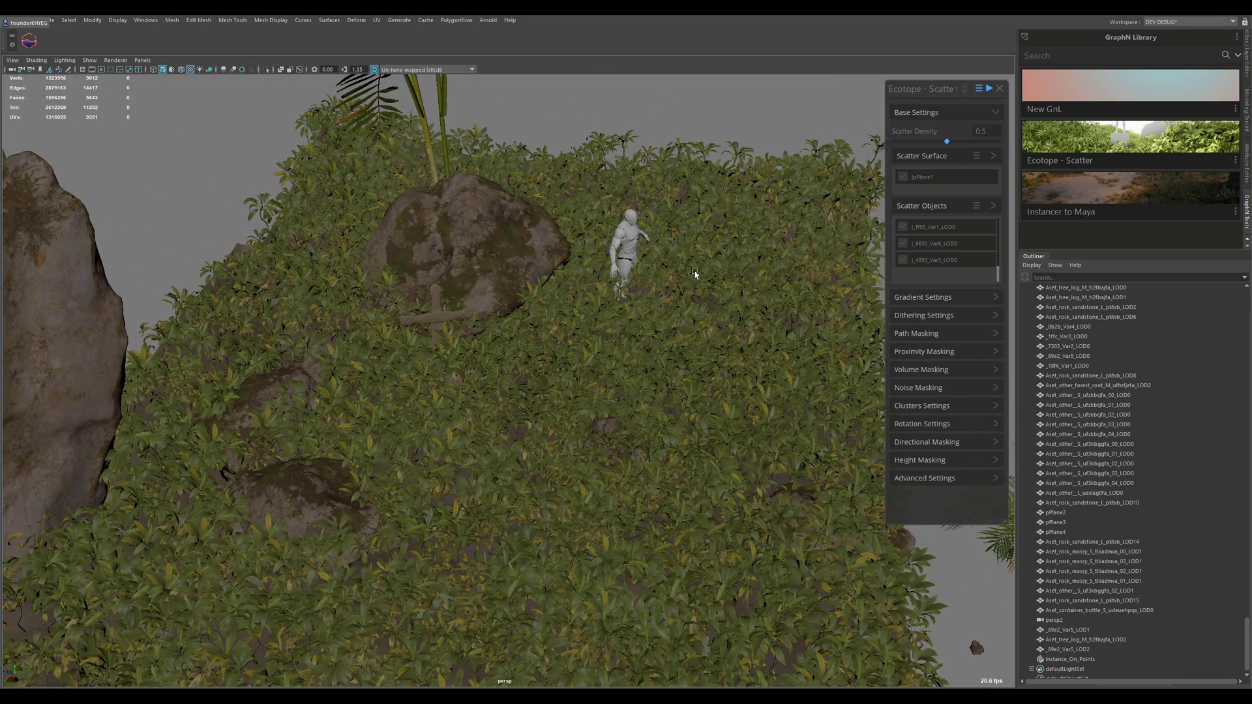
{"action": "left_click", "coordinate": [979, 90]}
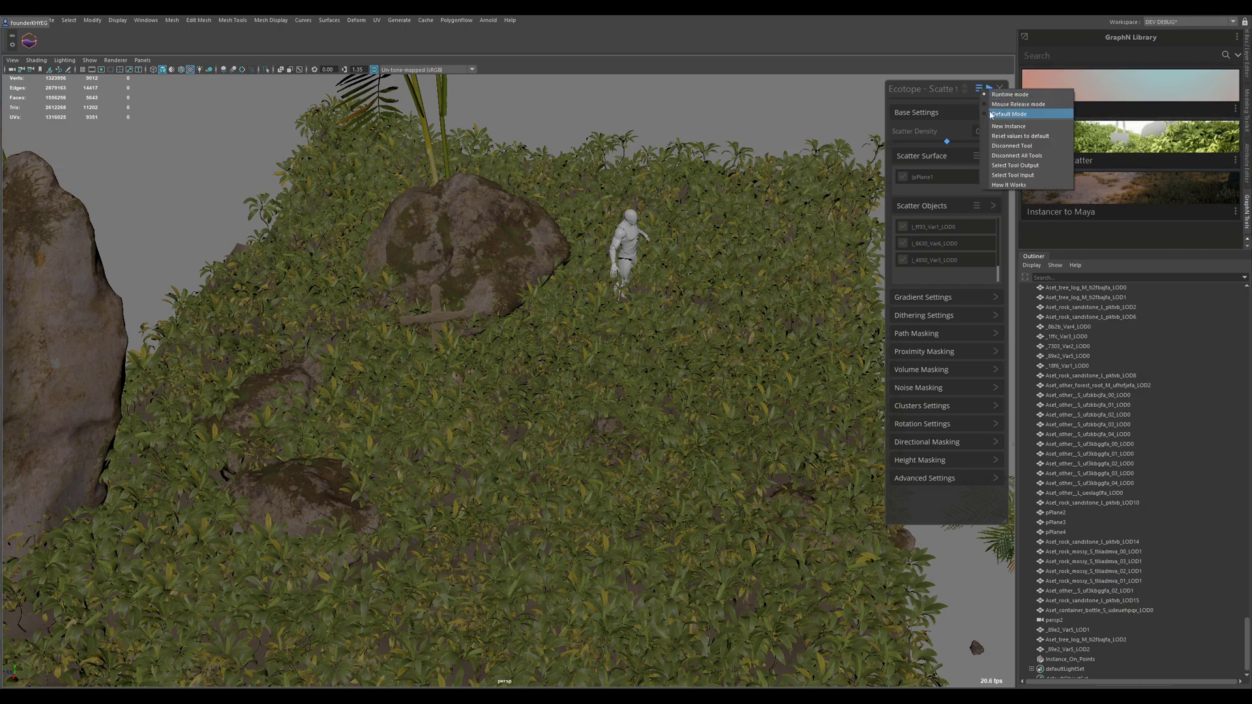
{"action": "left_click", "coordinate": [1021, 115]}
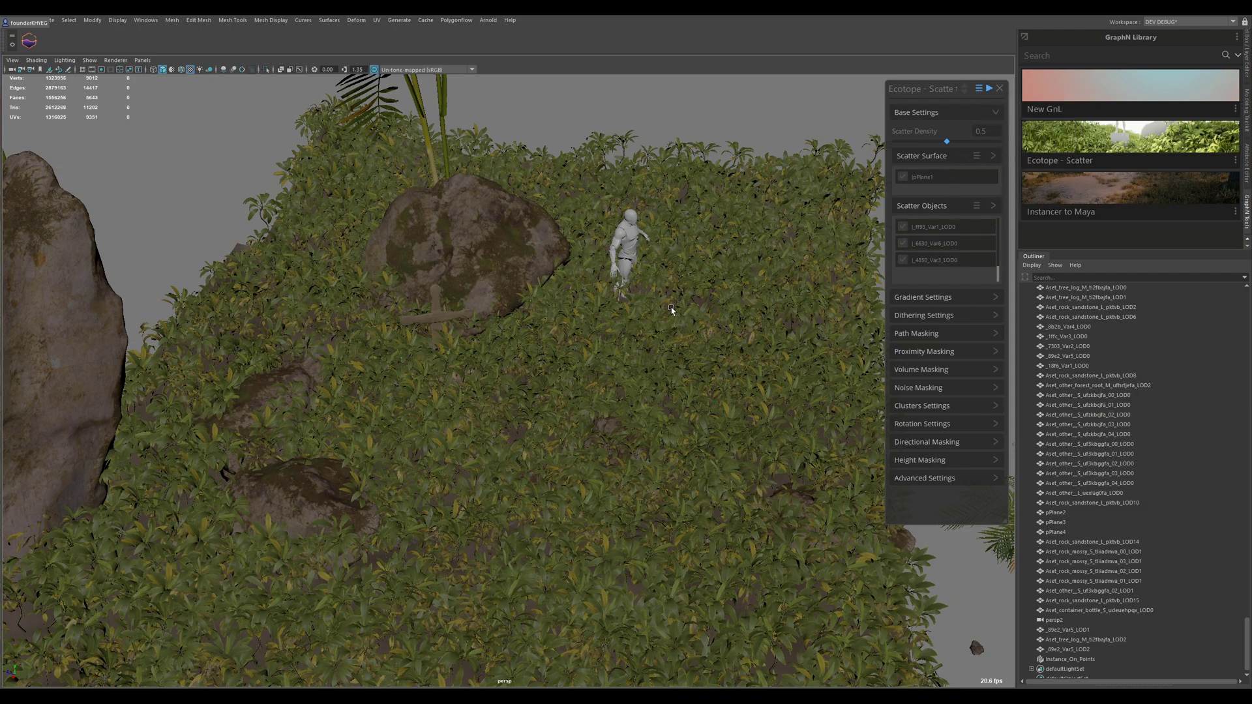
{"action": "left_click_drag", "start_coordinate": [945, 142], "coordinate": [922, 149]}
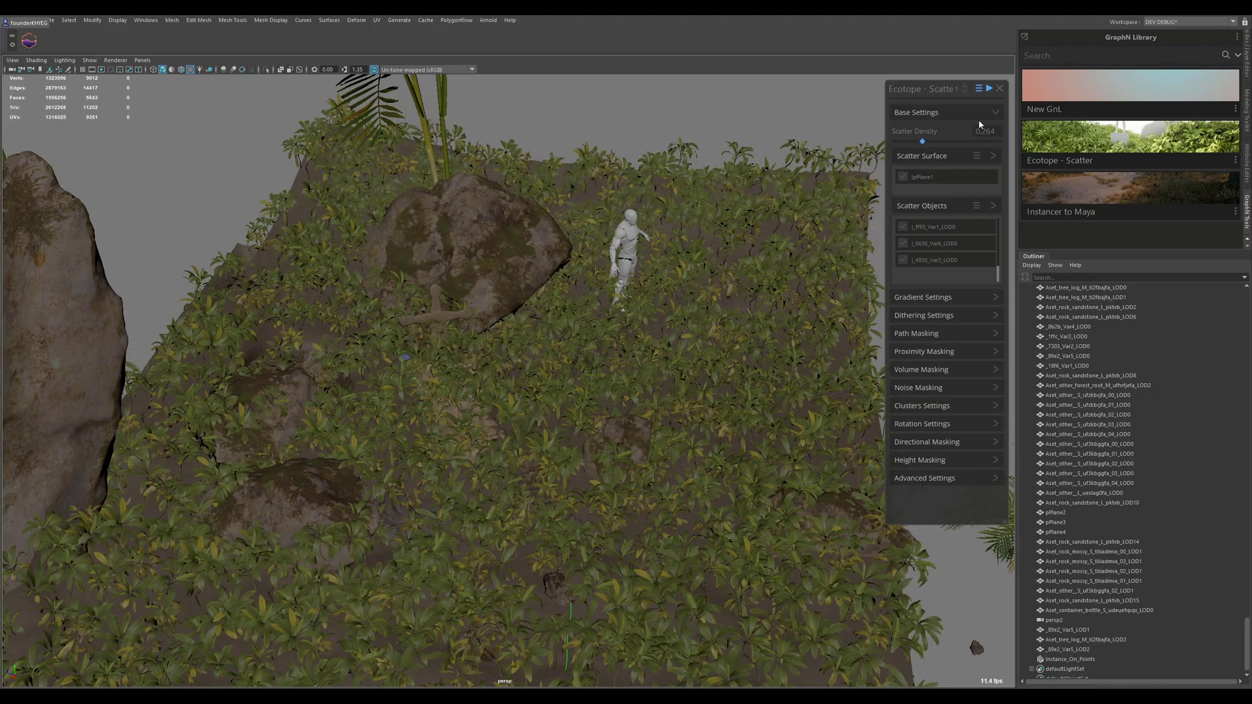
Step: Reapply Default Mode to the scatter tool and raise the scatter density to 0.538
{"action": "left_click", "coordinate": [979, 89]}
{"action": "left_click", "coordinate": [1031, 121]}
{"action": "left_click_drag", "start_coordinate": [925, 146], "coordinate": [952, 142]}
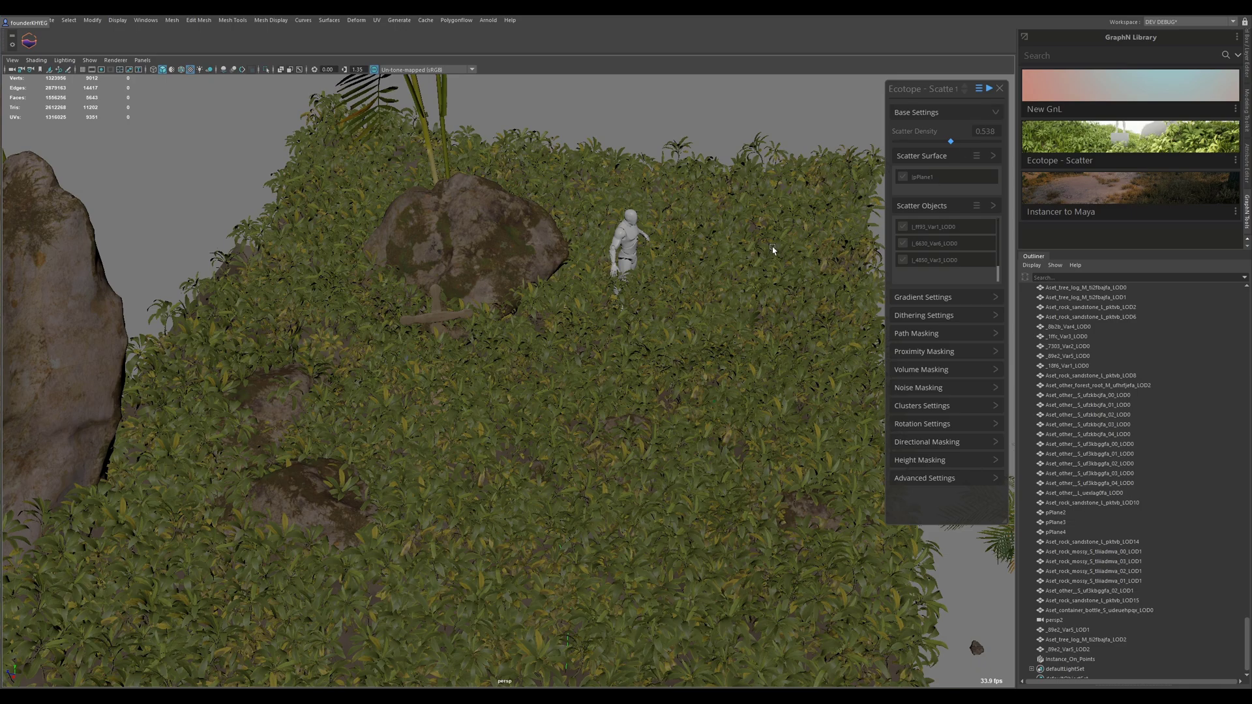
{"action": "left_click_drag", "start_coordinate": [579, 383], "coordinate": [606, 381], "text": "alt"}
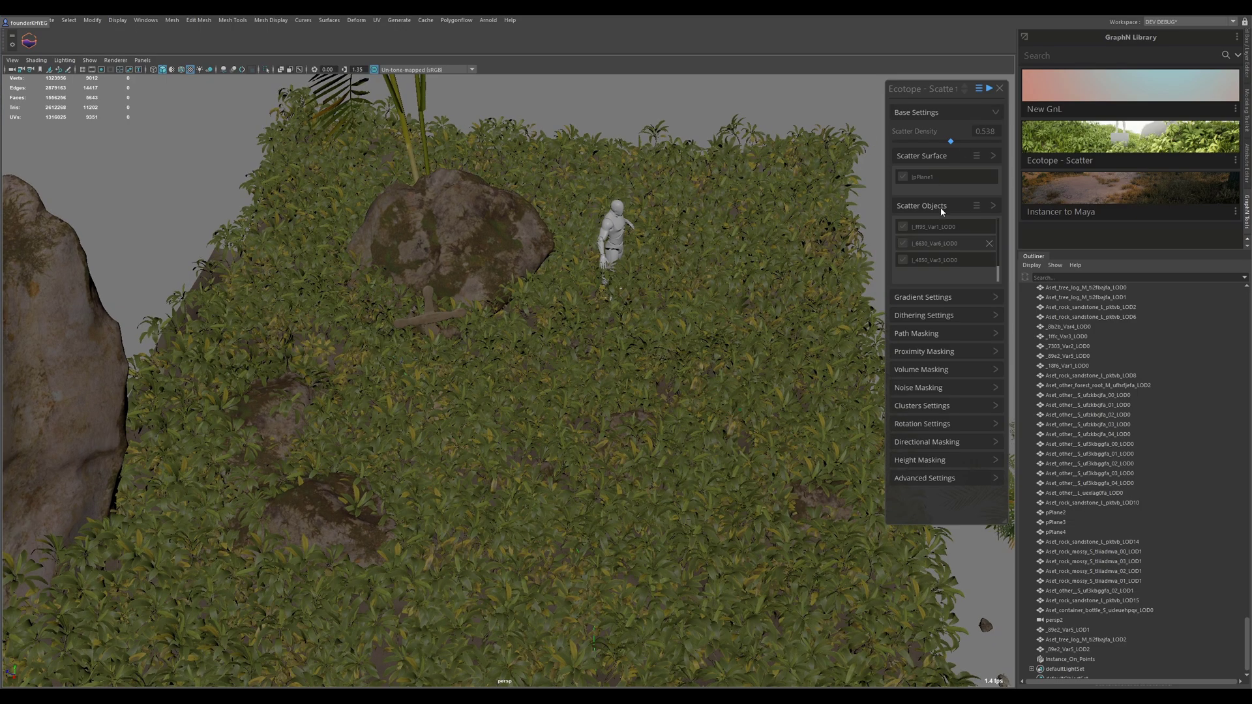
Step: Switch the scatter tool to Mouse Release mode and set the scatter density to 0.42
{"action": "left_click", "coordinate": [979, 89]}
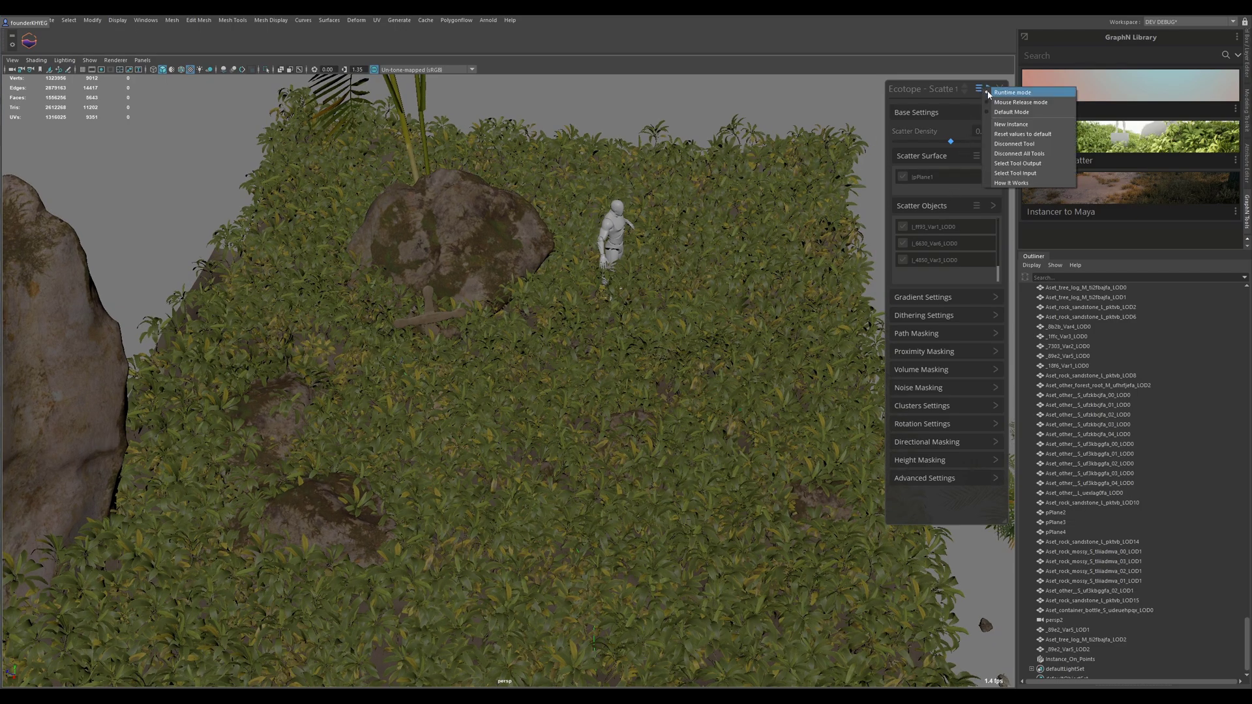
{"action": "left_click", "coordinate": [1038, 103]}
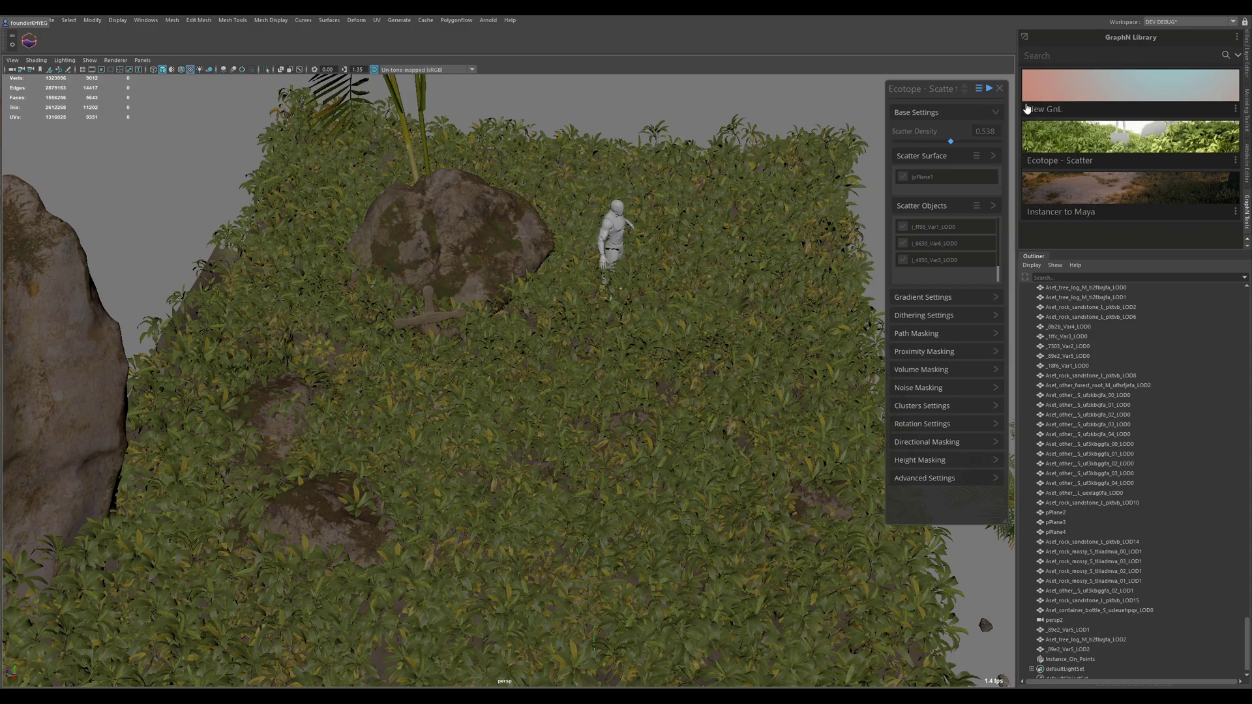
{"action": "left_click_drag", "start_coordinate": [953, 144], "coordinate": [922, 153]}
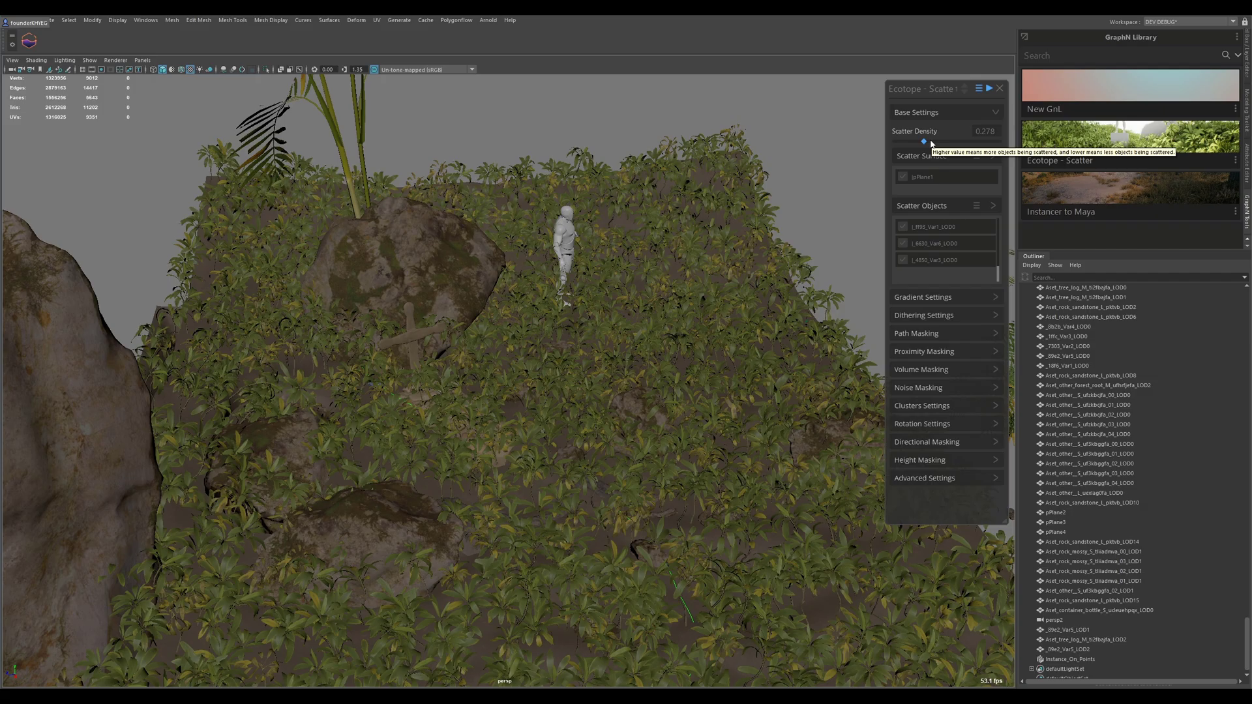
{"action": "left_click_drag", "start_coordinate": [924, 141], "coordinate": [938, 142]}
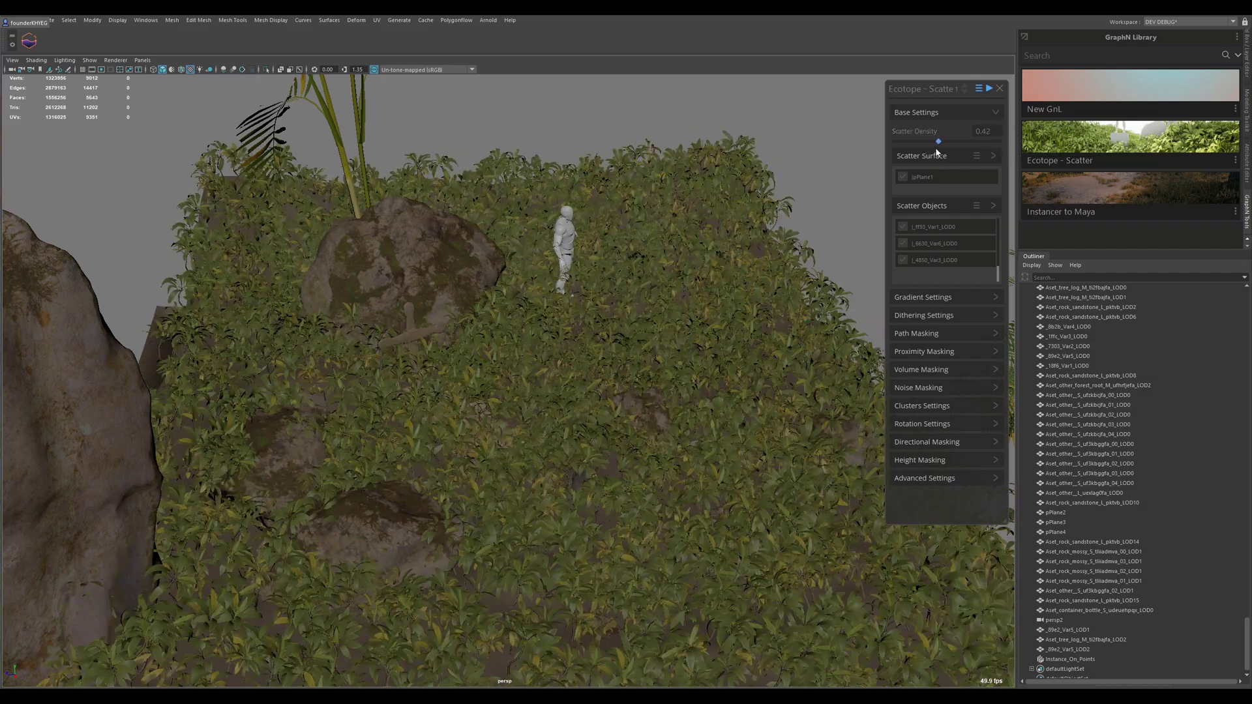
{"action": "left_click", "coordinate": [979, 89]}
{"action": "left_click", "coordinate": [985, 87]}
Step: Select the path curve on the terrain and add it as a Path Masking curve with a width of 0.349
{"action": "left_click_drag", "start_coordinate": [862, 202], "coordinate": [640, 324], "text": "alt"}
{"action": "middle_click_drag", "start_coordinate": [557, 481], "coordinate": [591, 308], "text": "alt"}
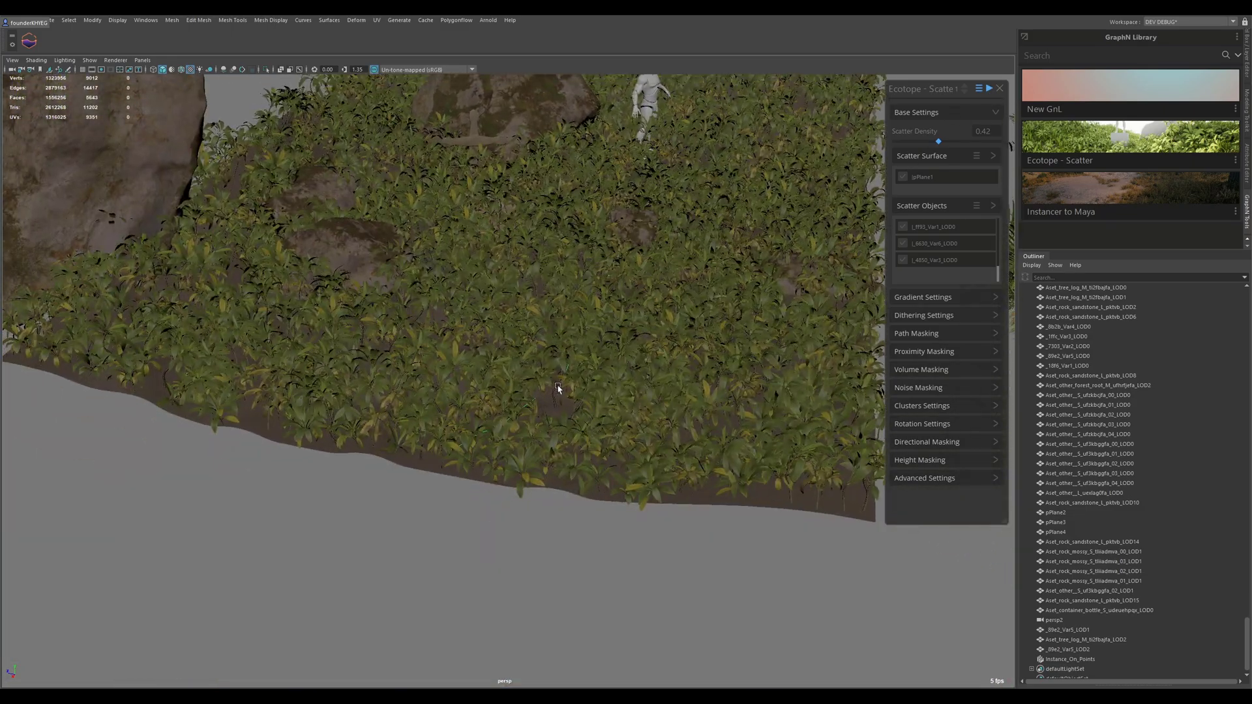
{"action": "left_click_drag", "start_coordinate": [558, 387], "coordinate": [573, 406], "text": "alt"}
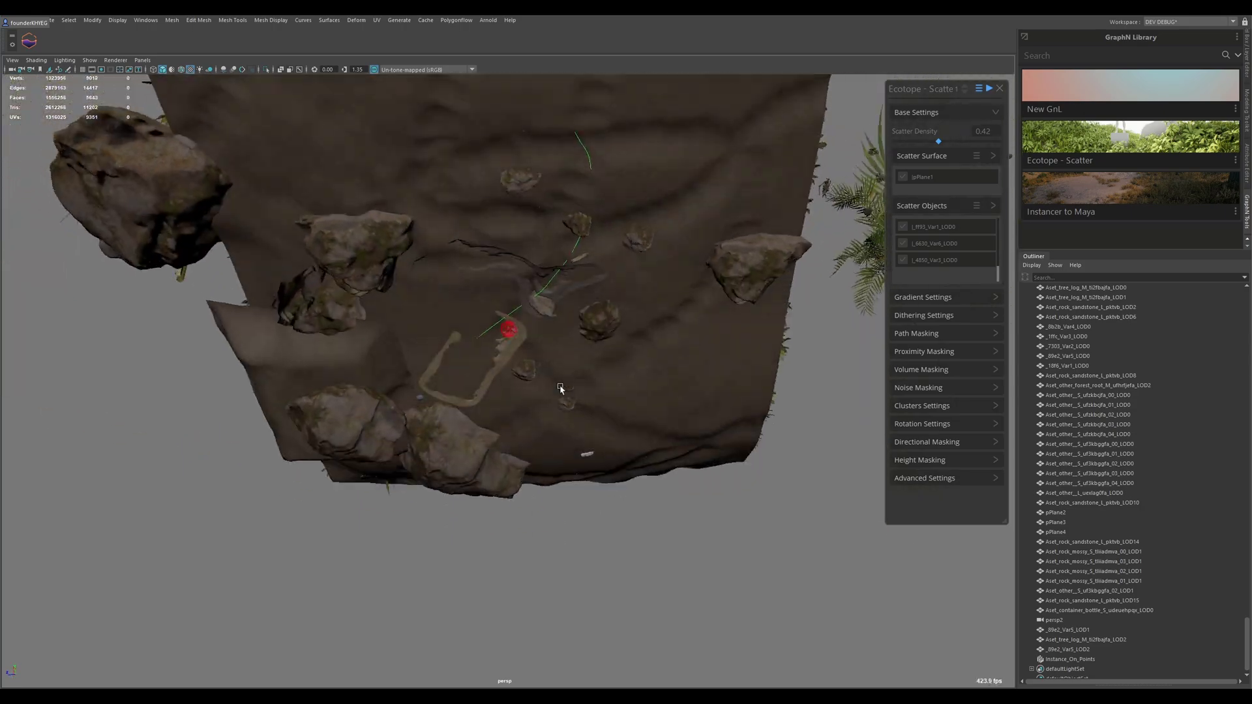
{"action": "key", "text": "w"}
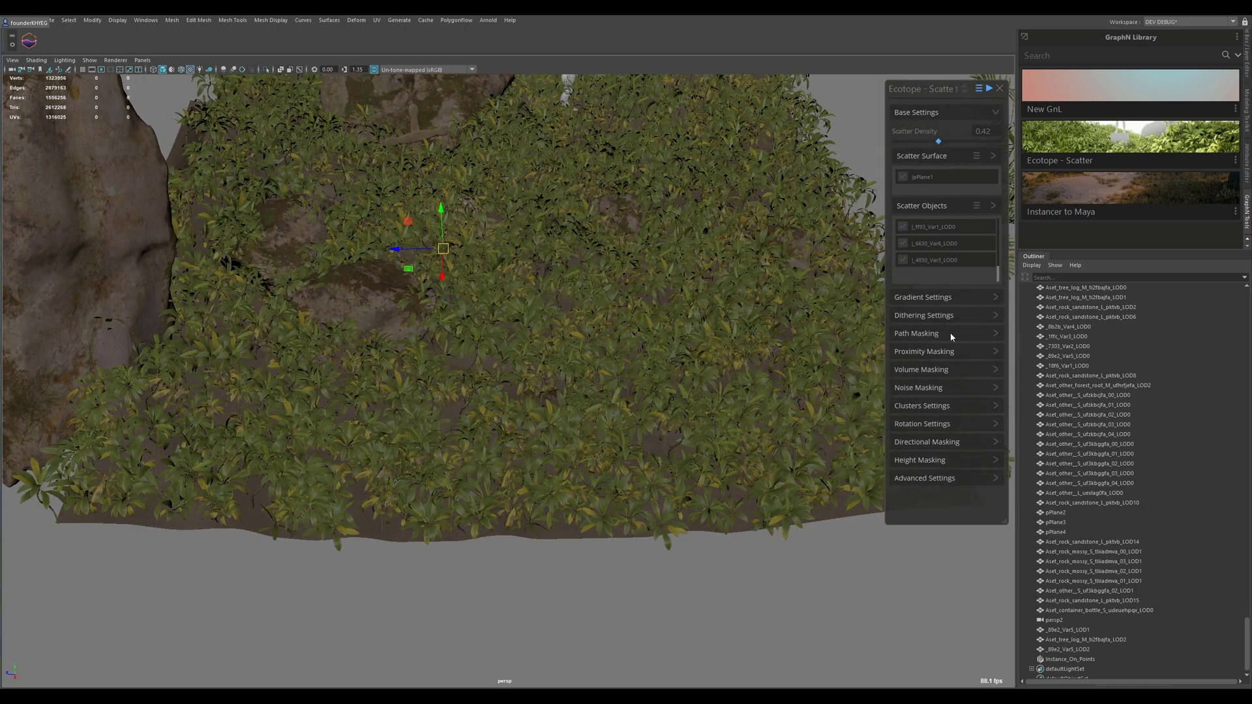
{"action": "left_click", "coordinate": [949, 333]}
{"action": "left_click", "coordinate": [976, 189]}
{"action": "left_click_drag", "start_coordinate": [696, 204], "coordinate": [609, 341], "text": "alt"}
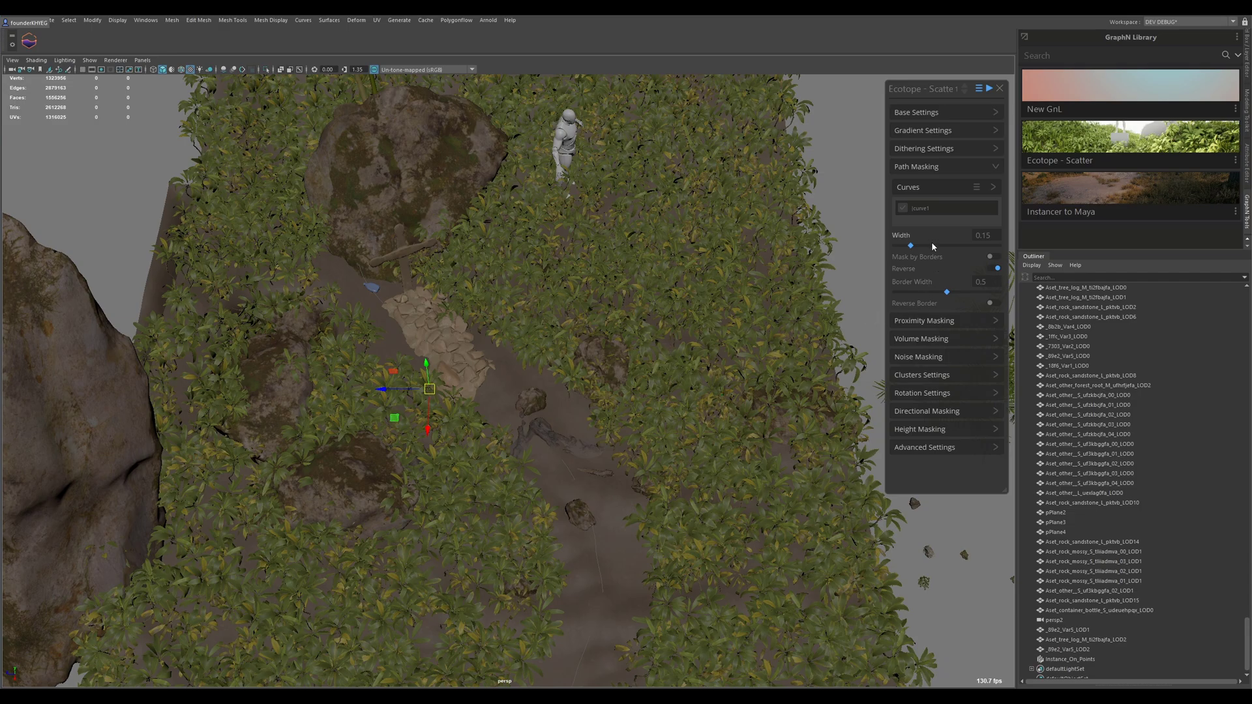
{"action": "left_click_drag", "start_coordinate": [911, 246], "coordinate": [930, 268]}
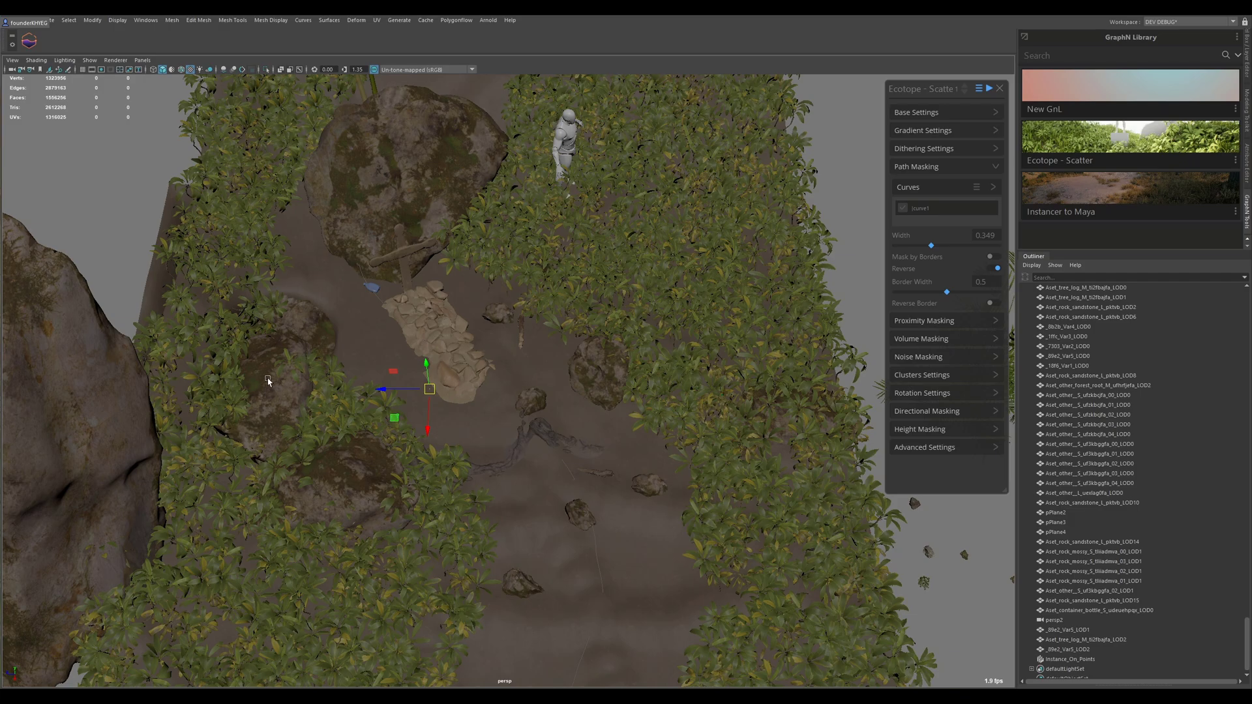
Step: Select the sandstone rock mesh around the path and open the options for adding Volume Masking meshes
{"action": "left_click", "coordinate": [279, 403]}
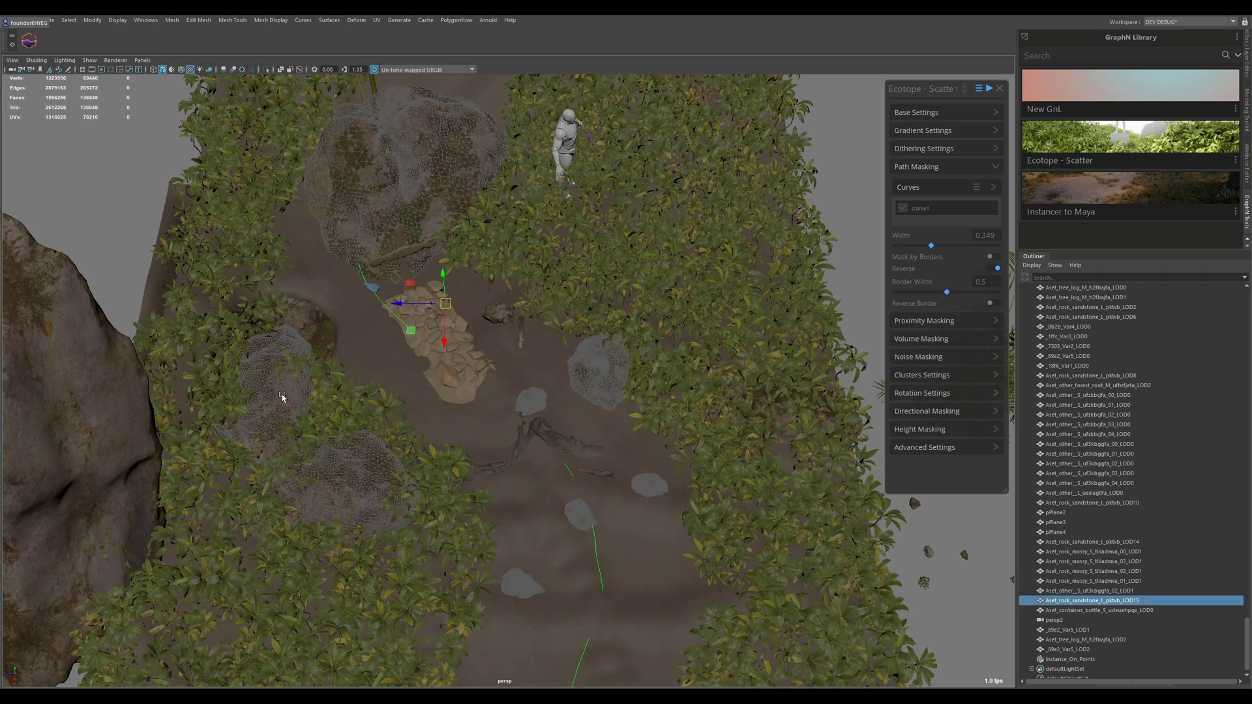
{"action": "left_click", "coordinate": [953, 340]}
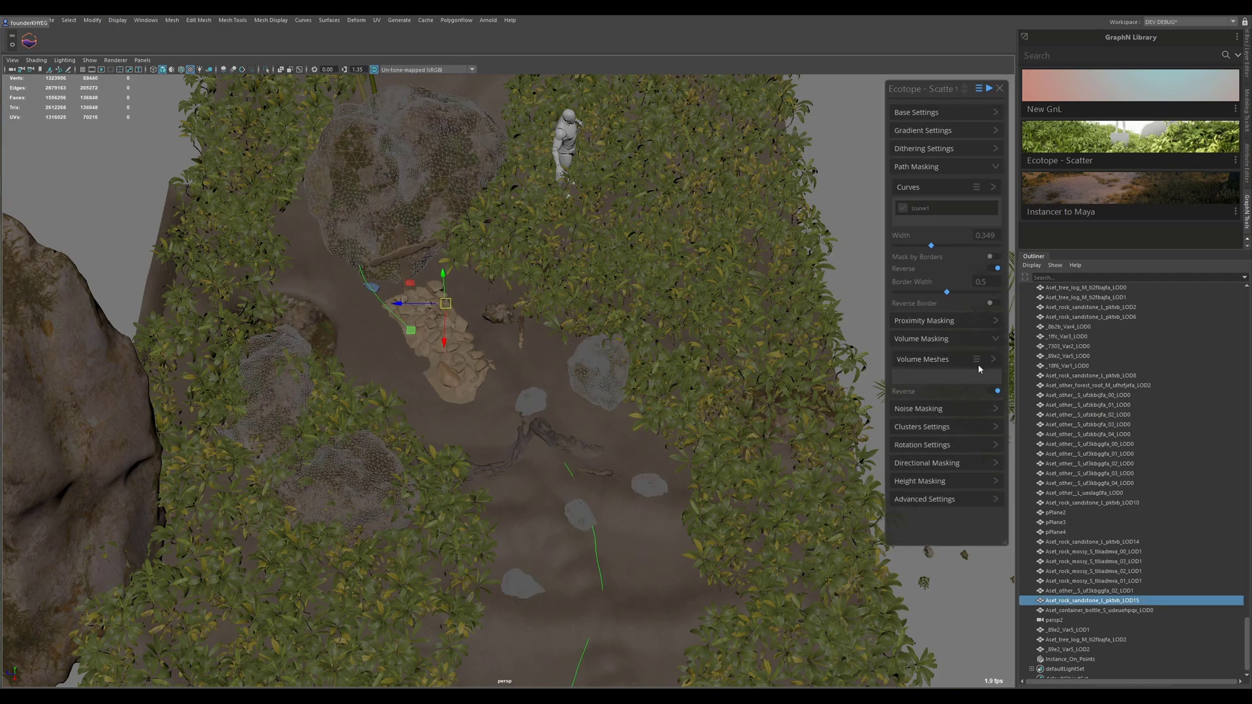
{"action": "left_click", "coordinate": [976, 360]}
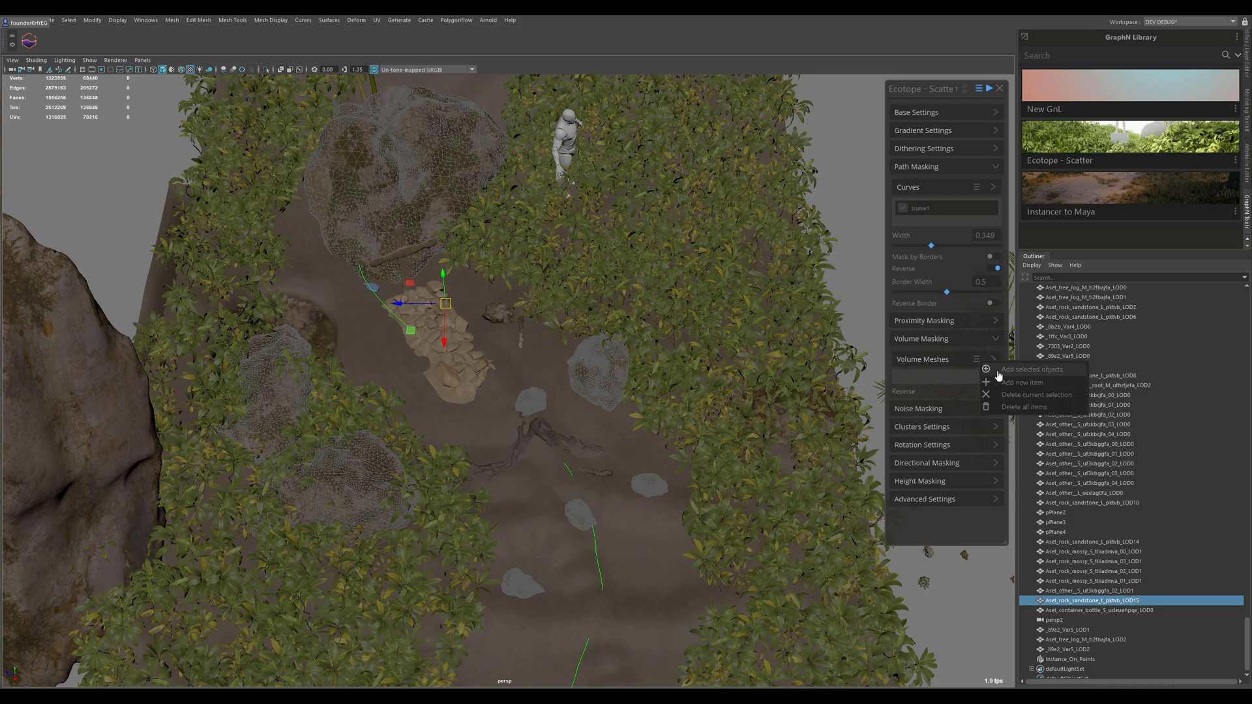
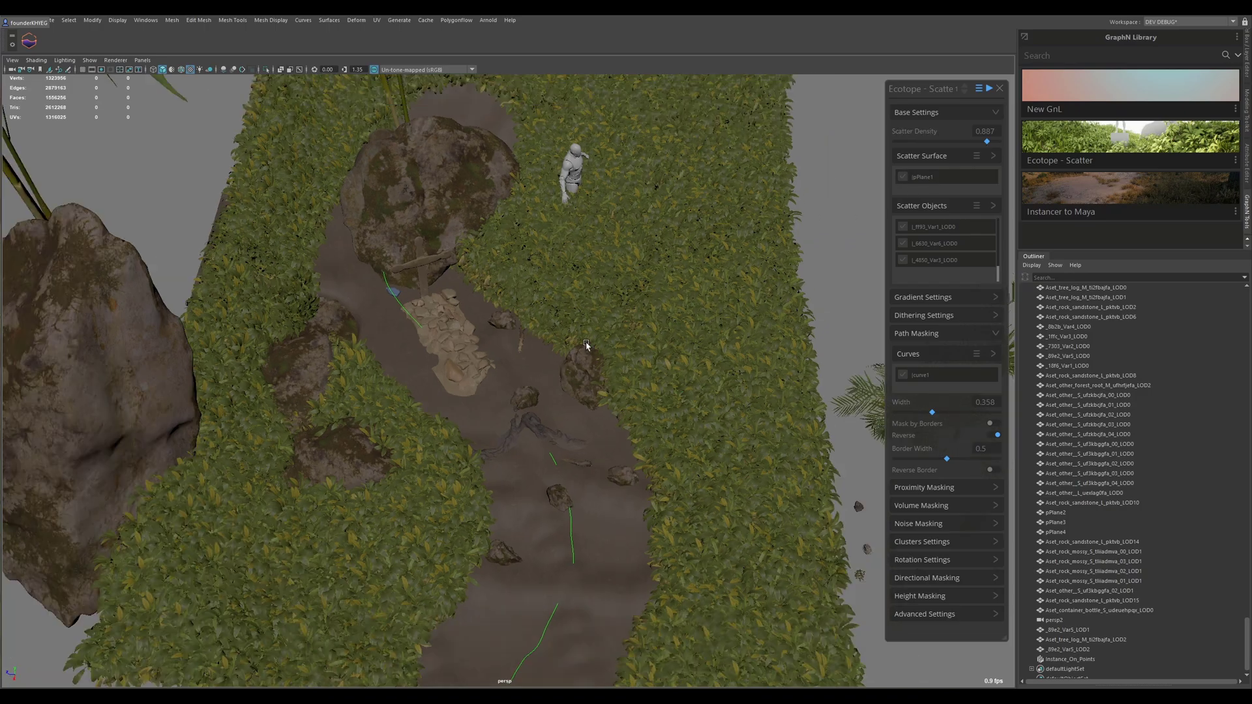
Step: Lower the scatter density of the plants around the path to 0.42
{"action": "left_click_drag", "start_coordinate": [586, 347], "coordinate": [573, 361], "text": "alt"}
{"action": "scroll", "coordinate": [551, 397], "scroll_direction": "up", "scroll_amount": 5}
{"action": "left_click_drag", "start_coordinate": [530, 433], "coordinate": [527, 398], "text": "alt"}
{"action": "scroll", "coordinate": [528, 400], "scroll_direction": "up", "scroll_amount": 3}
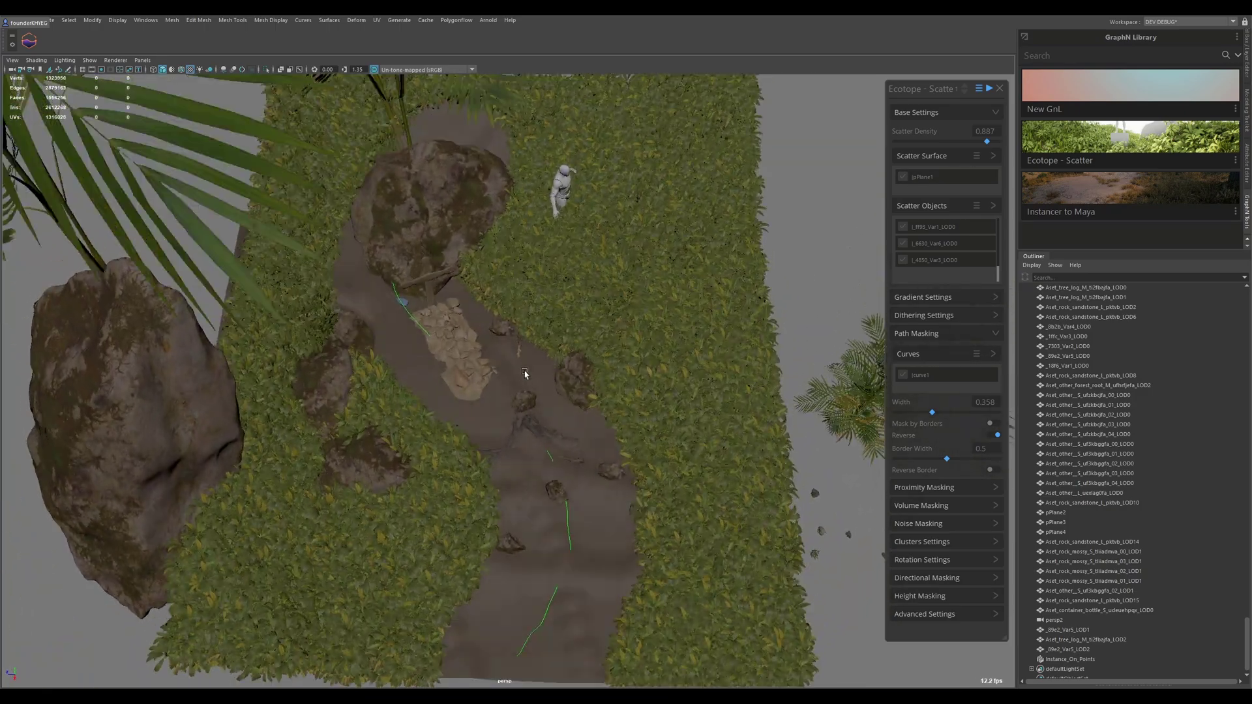
{"action": "scroll", "coordinate": [592, 435], "scroll_direction": "up", "scroll_amount": 2}
{"action": "left_click", "coordinate": [936, 141]}
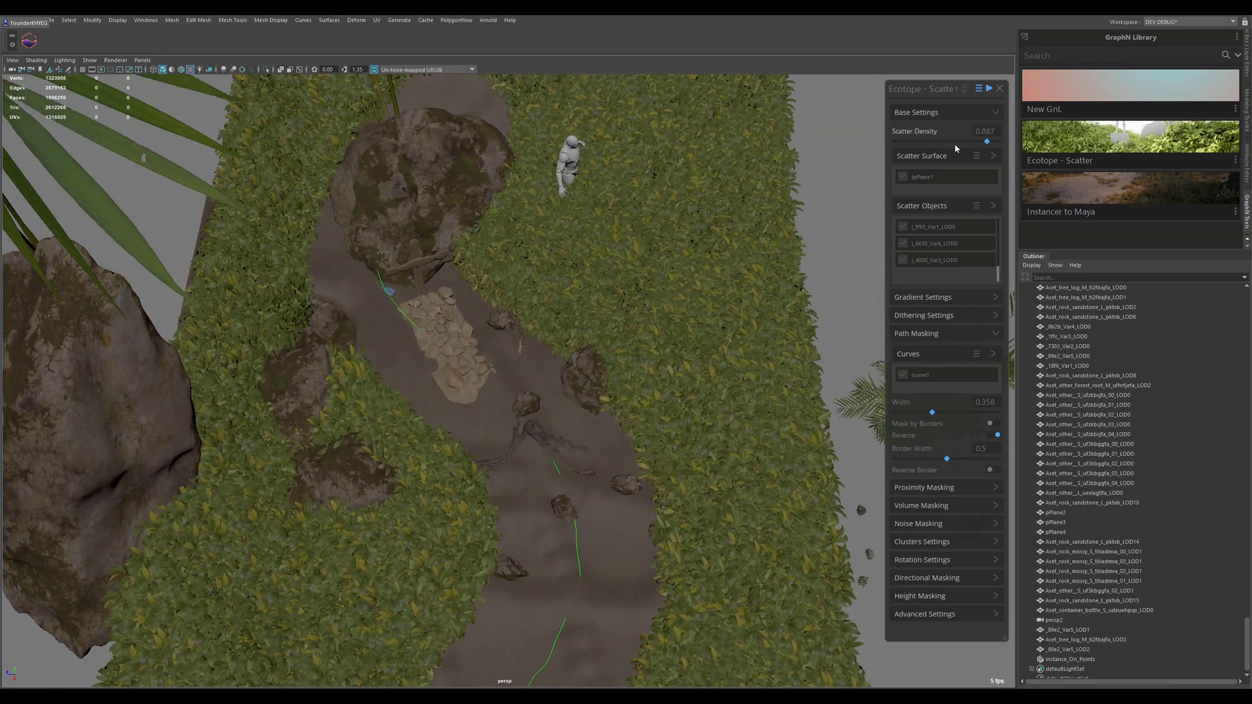
{"action": "left_click", "coordinate": [939, 142]}
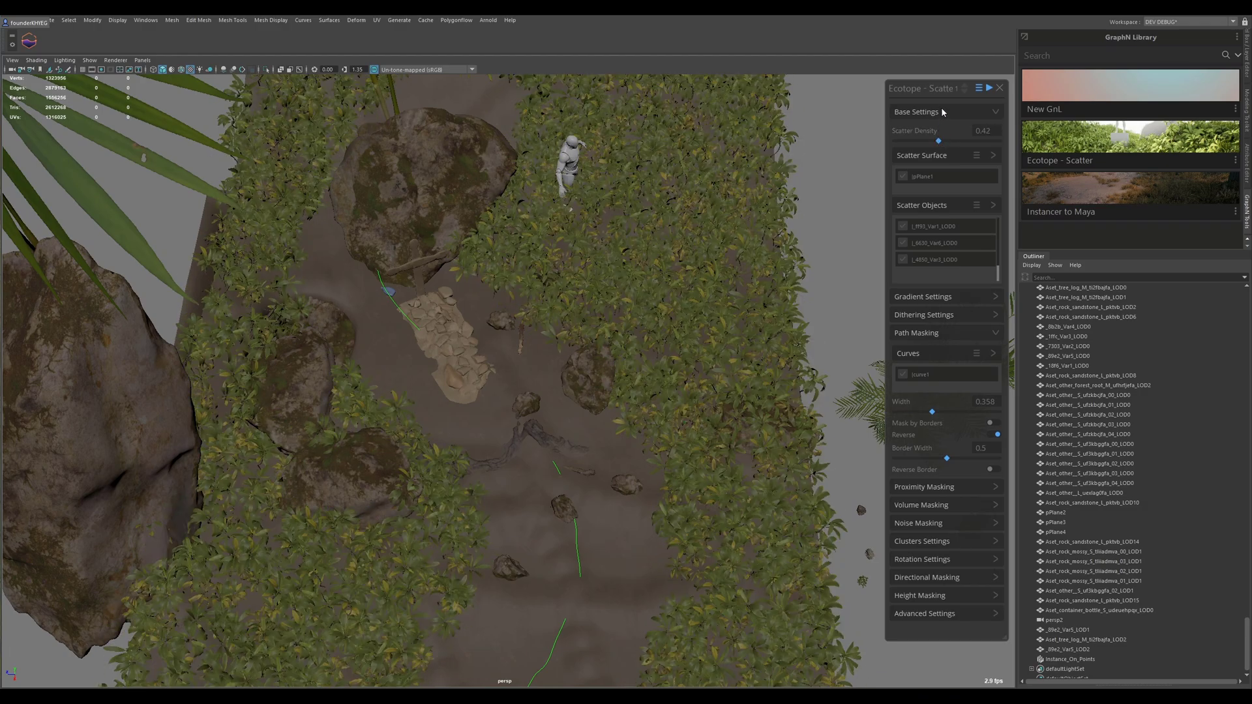
Step: Collapse the base settings and narrow the path mask width to 0.302
{"action": "left_click", "coordinate": [940, 109]}
{"action": "left_click", "coordinate": [931, 246]}
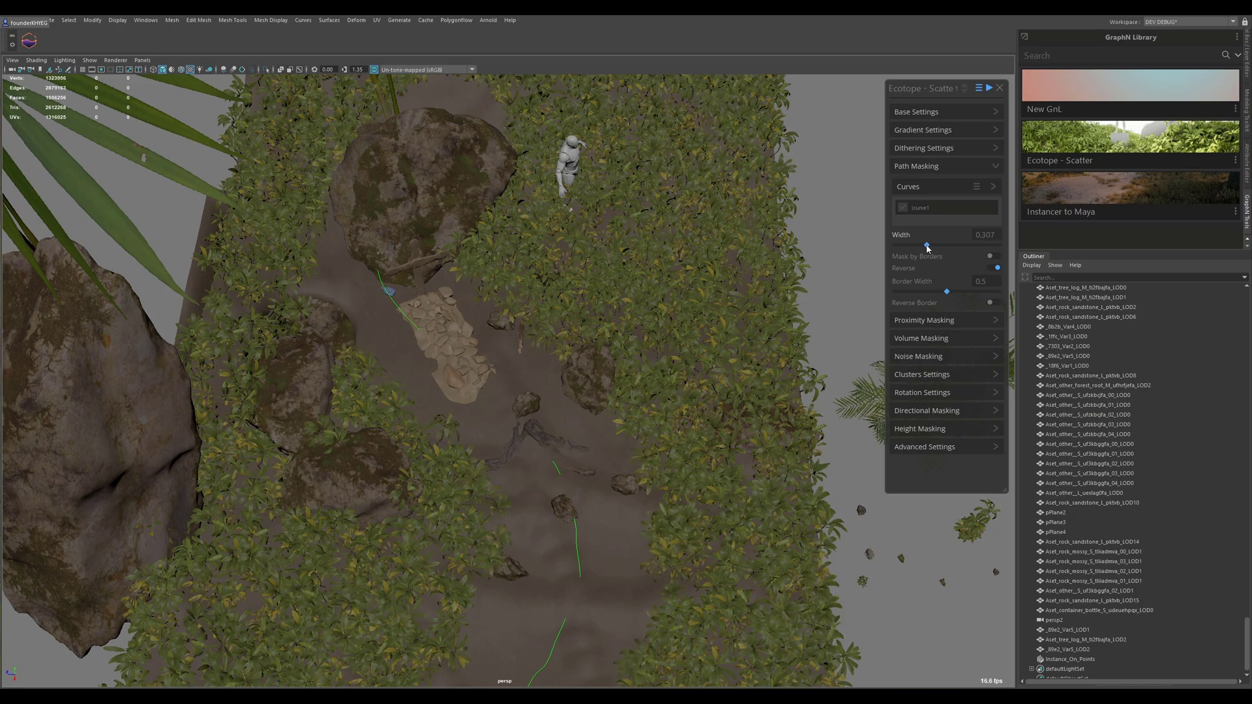
{"action": "left_click_drag", "start_coordinate": [931, 246], "coordinate": [926, 246]}
Step: Enable Dither Masks in the dithering settings with a noise frequency of 0.429 and a density of 0.448
{"action": "left_click", "coordinate": [947, 149]}
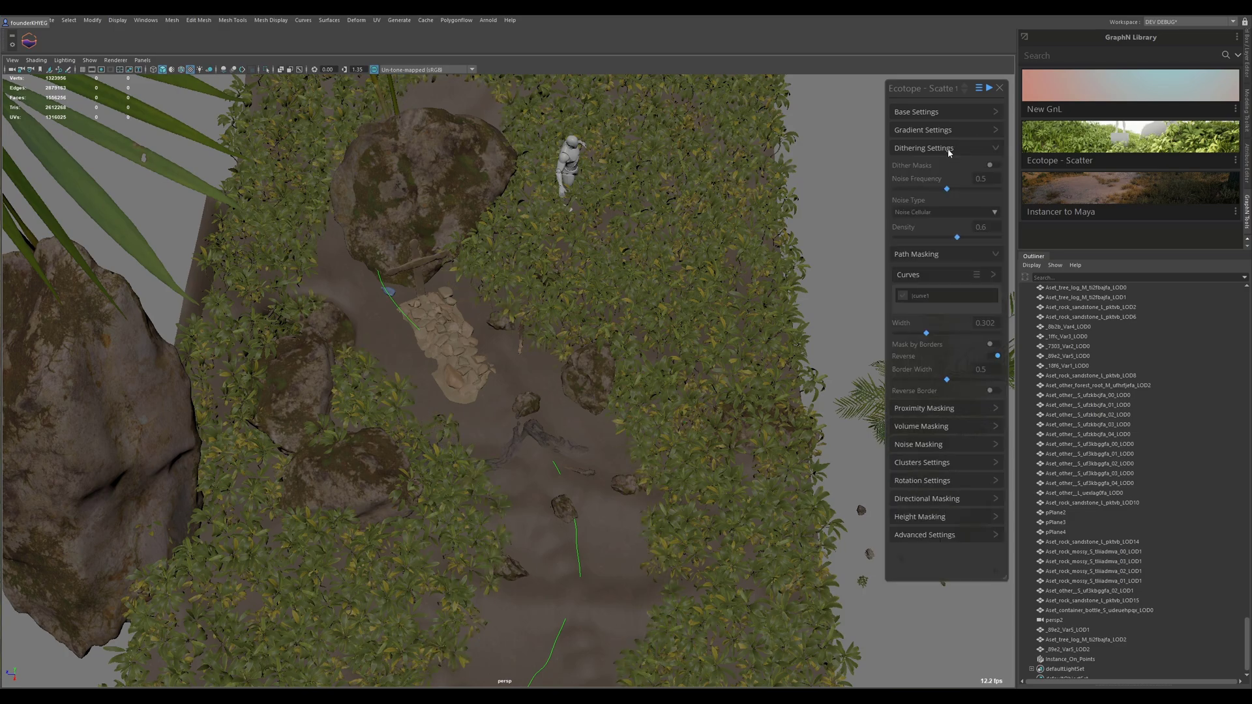
{"action": "left_click", "coordinate": [995, 166]}
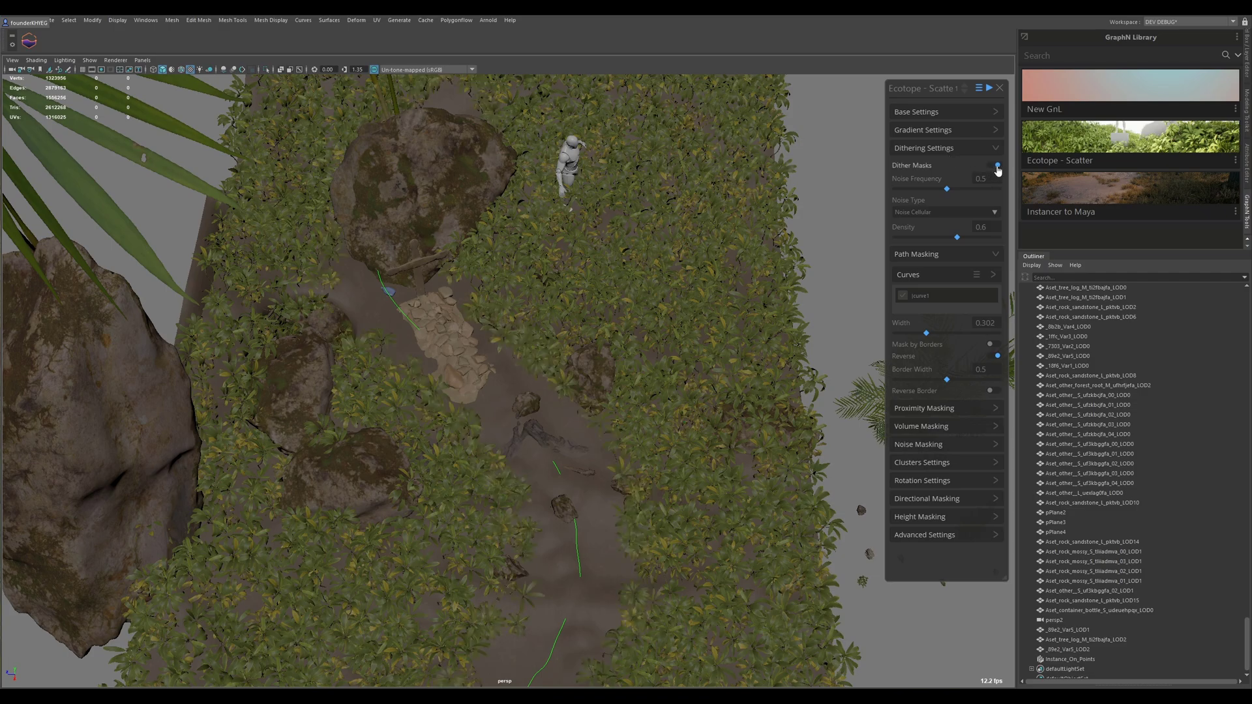
{"action": "mouse_move", "coordinate": [947, 189]}
{"action": "left_mouse_down"}
{"action": "mouse_move", "coordinate": [927, 189]}
{"action": "mouse_move", "coordinate": [945, 198]}
{"action": "left_mouse_up"}
{"action": "left_click_drag", "start_coordinate": [945, 198], "coordinate": [940, 199]}
{"action": "mouse_move", "coordinate": [958, 240]}
{"action": "left_mouse_down"}
{"action": "mouse_move", "coordinate": [923, 239]}
{"action": "mouse_move", "coordinate": [942, 240]}
{"action": "left_mouse_up"}
Step: Examine the dithered vegetation edges along the path from several angles and distances
{"action": "left_click_drag", "start_coordinate": [572, 362], "coordinate": [423, 355], "text": "alt"}
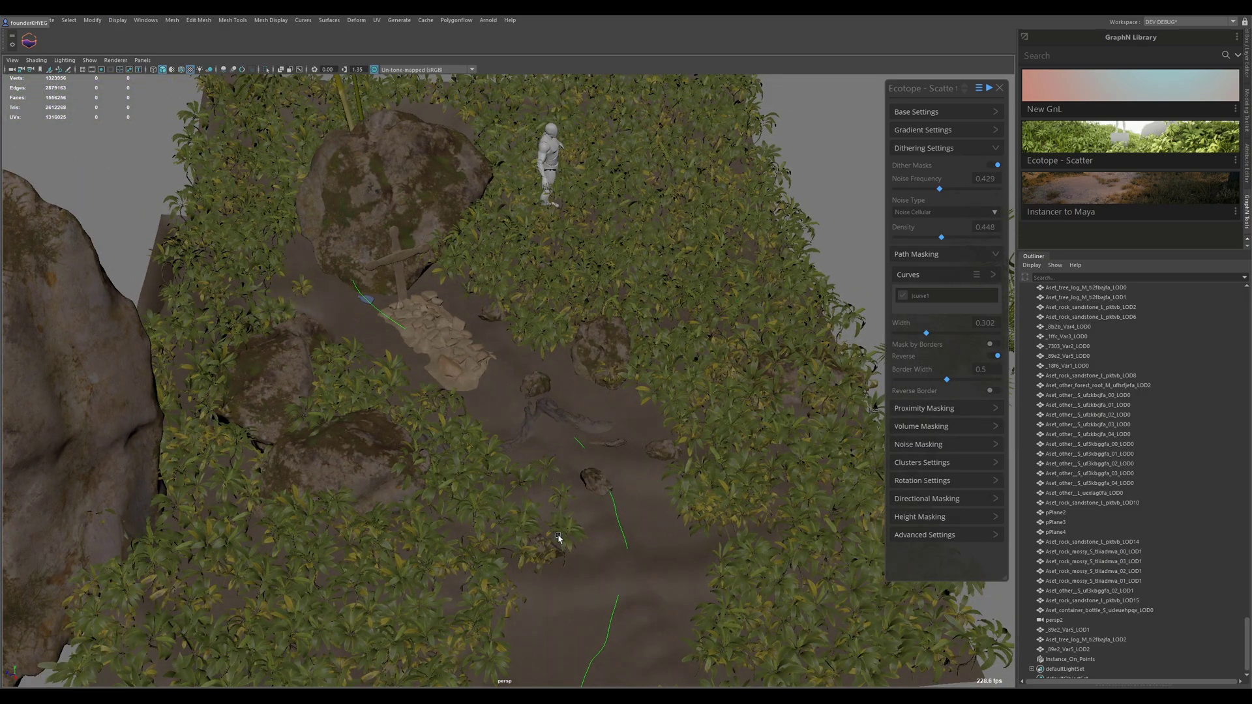
{"action": "scroll", "coordinate": [565, 479], "scroll_direction": "down", "scroll_amount": 5}
{"action": "left_click_drag", "start_coordinate": [567, 455], "coordinate": [511, 416], "text": "alt"}
{"action": "scroll", "coordinate": [506, 410], "scroll_direction": "up", "scroll_amount": 4}
{"action": "scroll", "coordinate": [493, 397], "scroll_direction": "up", "scroll_amount": 2}
{"action": "middle_click_drag", "start_coordinate": [524, 400], "coordinate": [514, 417], "text": "alt"}
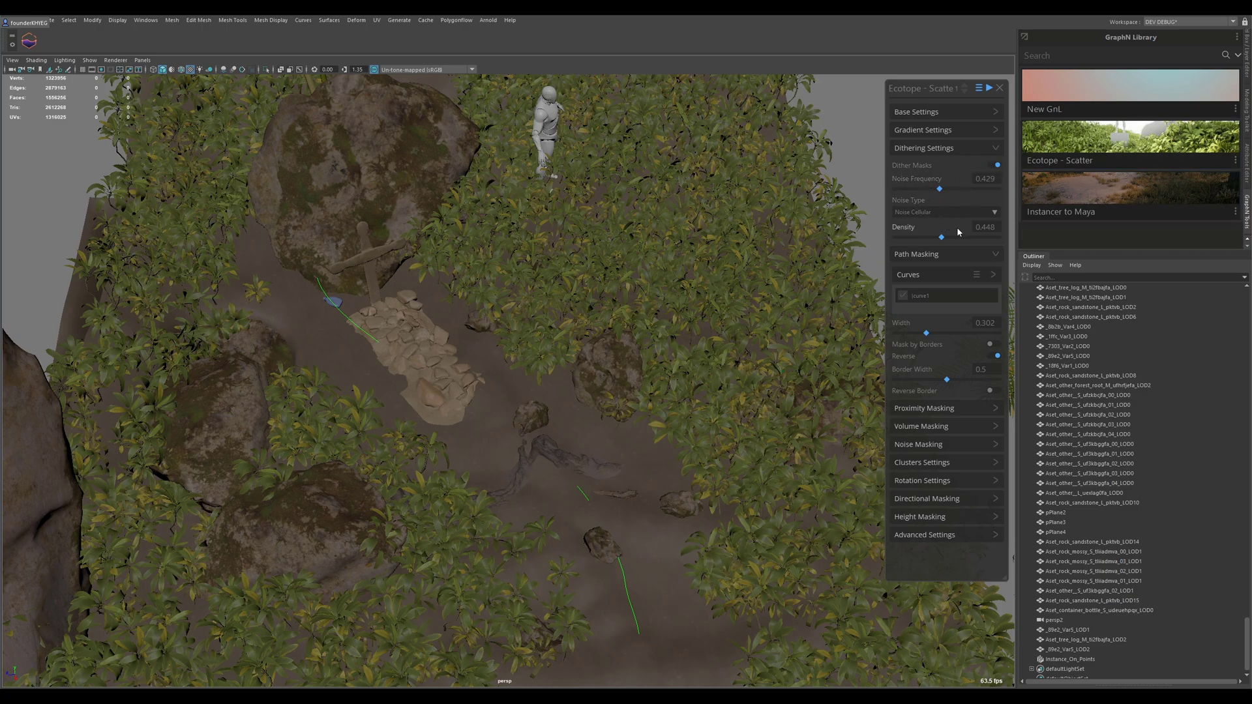
{"action": "scroll", "coordinate": [480, 436], "scroll_direction": "down", "scroll_amount": 2}
{"action": "left_click_drag", "start_coordinate": [481, 436], "coordinate": [470, 414], "text": "alt"}
{"action": "middle_click_drag", "start_coordinate": [444, 387], "coordinate": [472, 411], "text": "alt"}
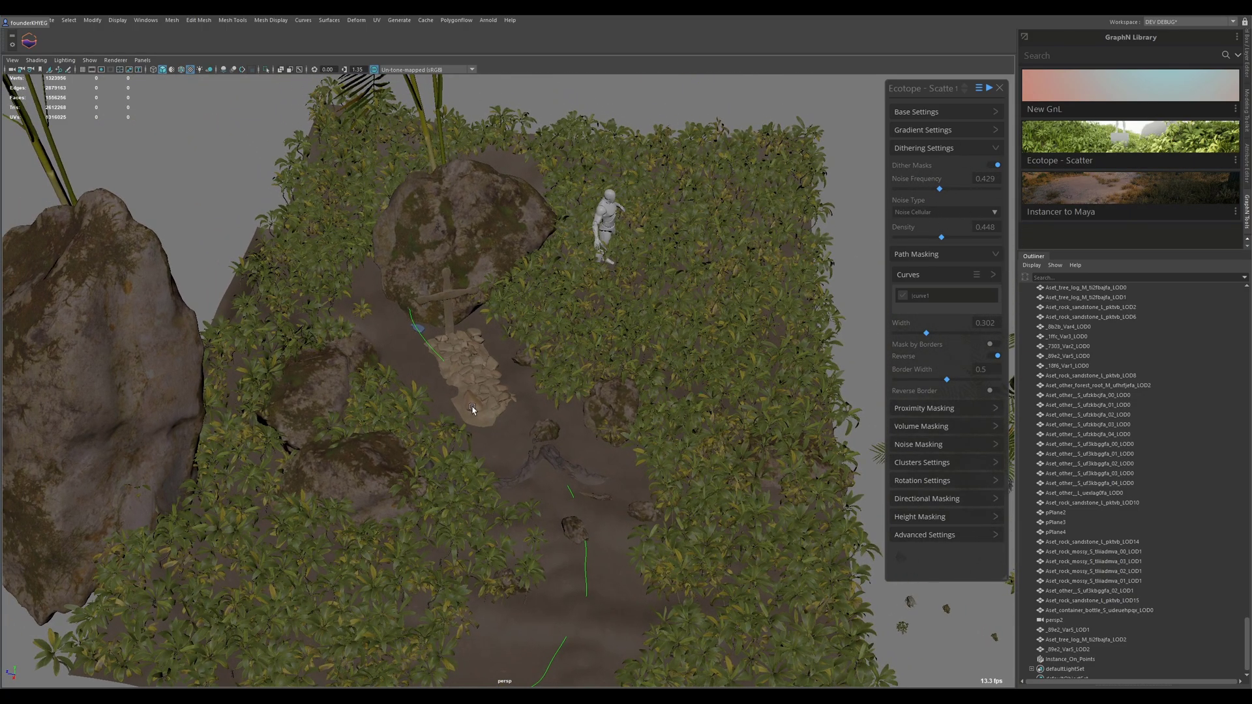
{"action": "scroll", "coordinate": [484, 430], "scroll_direction": "up", "scroll_amount": 1}
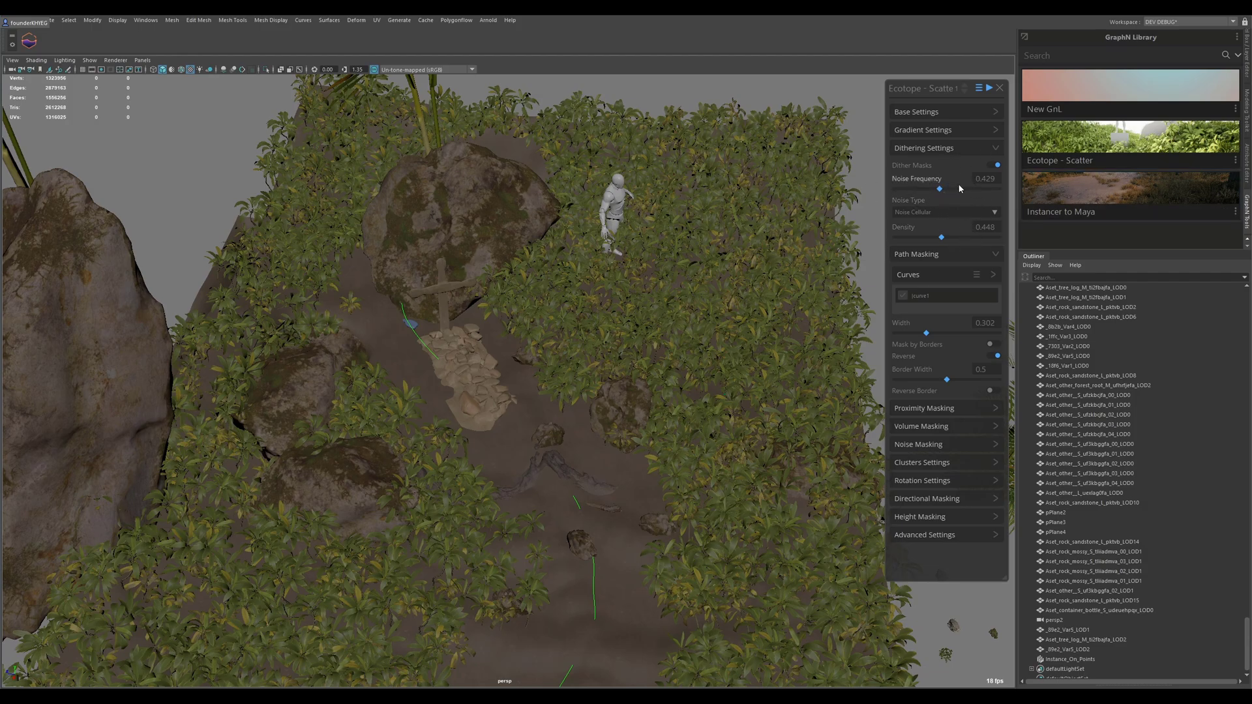
{"action": "left_click_drag", "start_coordinate": [567, 355], "coordinate": [585, 431], "text": "alt"}
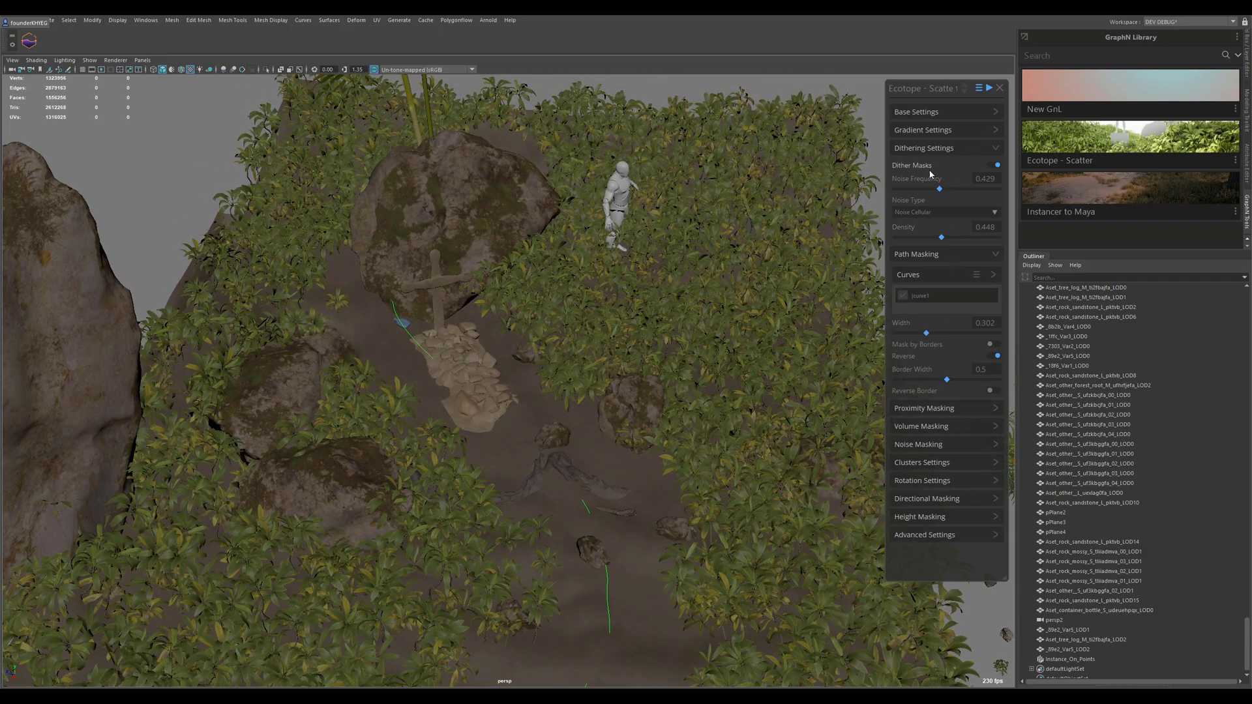
Step: Change the dithering noise type to Noise Value, with a noise frequency of 0.575 and a density of 0.453
{"action": "left_click", "coordinate": [921, 212]}
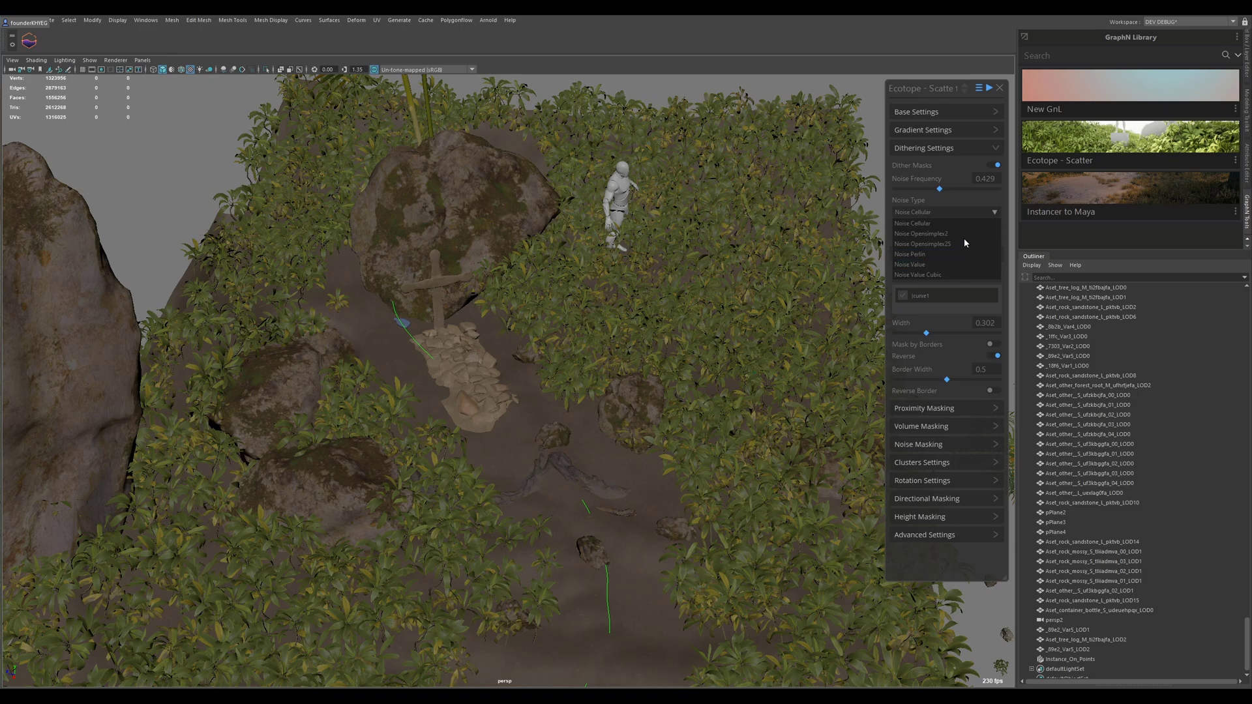
{"action": "left_click", "coordinate": [909, 264]}
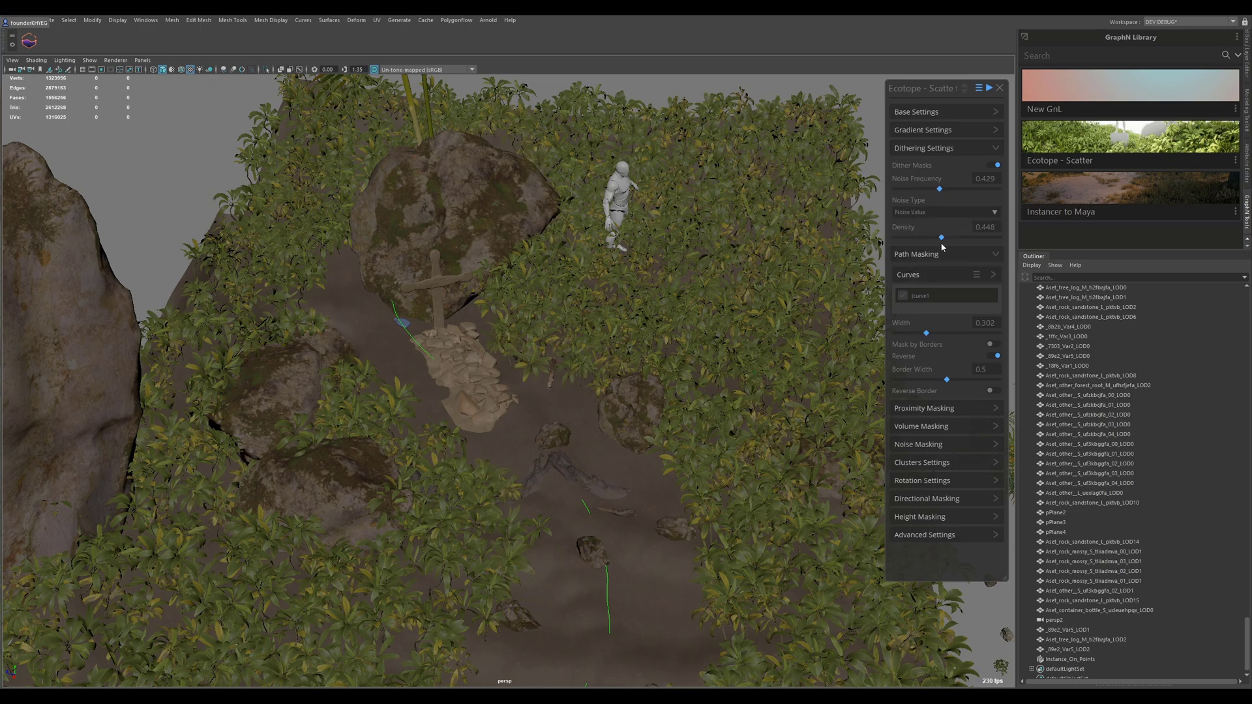
{"action": "mouse_move", "coordinate": [942, 238]}
{"action": "left_mouse_down"}
{"action": "mouse_move", "coordinate": [925, 241]}
{"action": "mouse_move", "coordinate": [951, 239]}
{"action": "mouse_move", "coordinate": [948, 251]}
{"action": "left_mouse_up"}
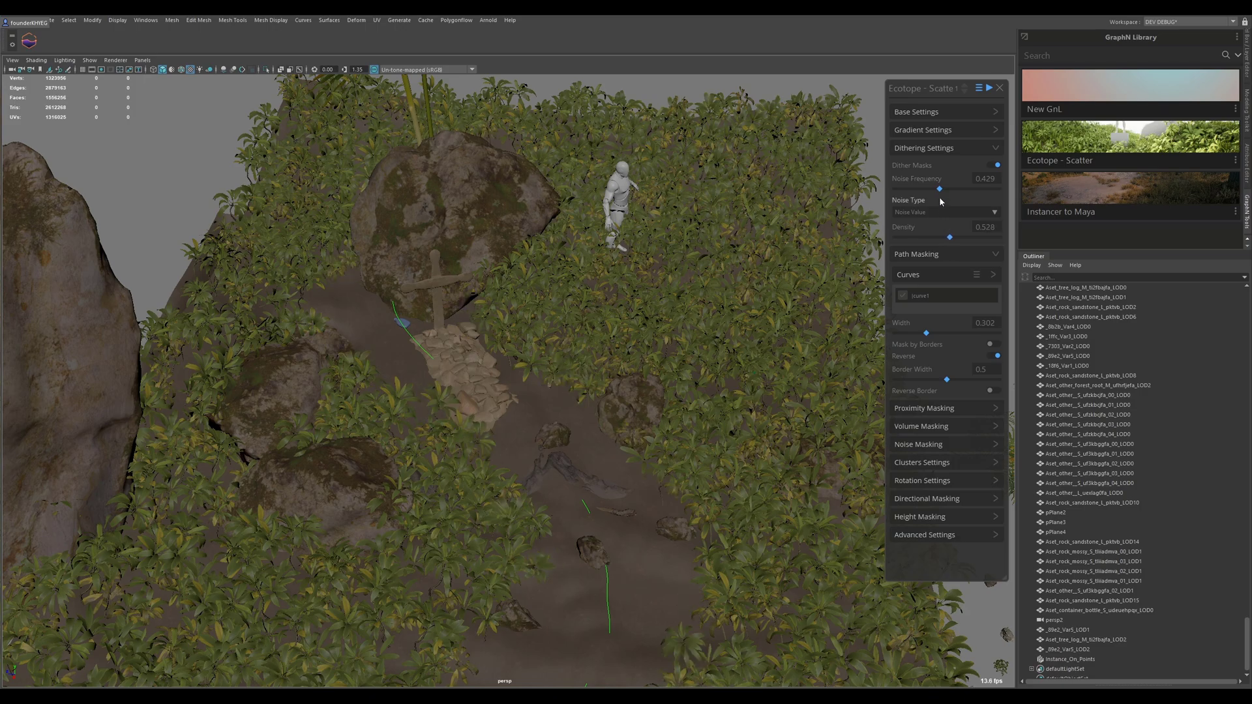
{"action": "left_click_drag", "start_coordinate": [939, 189], "coordinate": [954, 188]}
{"action": "left_click_drag", "start_coordinate": [949, 237], "coordinate": [942, 237]}
{"action": "middle_click_drag", "start_coordinate": [598, 473], "coordinate": [592, 333], "text": "alt"}
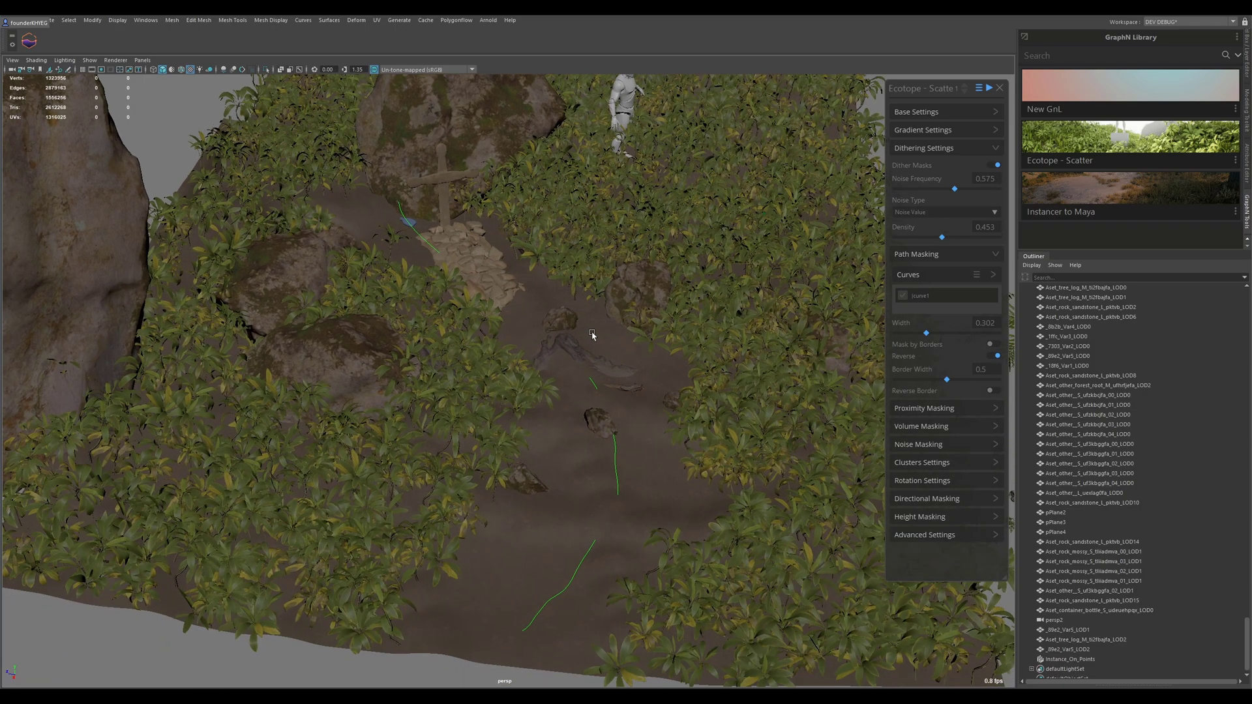
{"action": "left_click_drag", "start_coordinate": [592, 333], "coordinate": [579, 366], "text": "alt"}
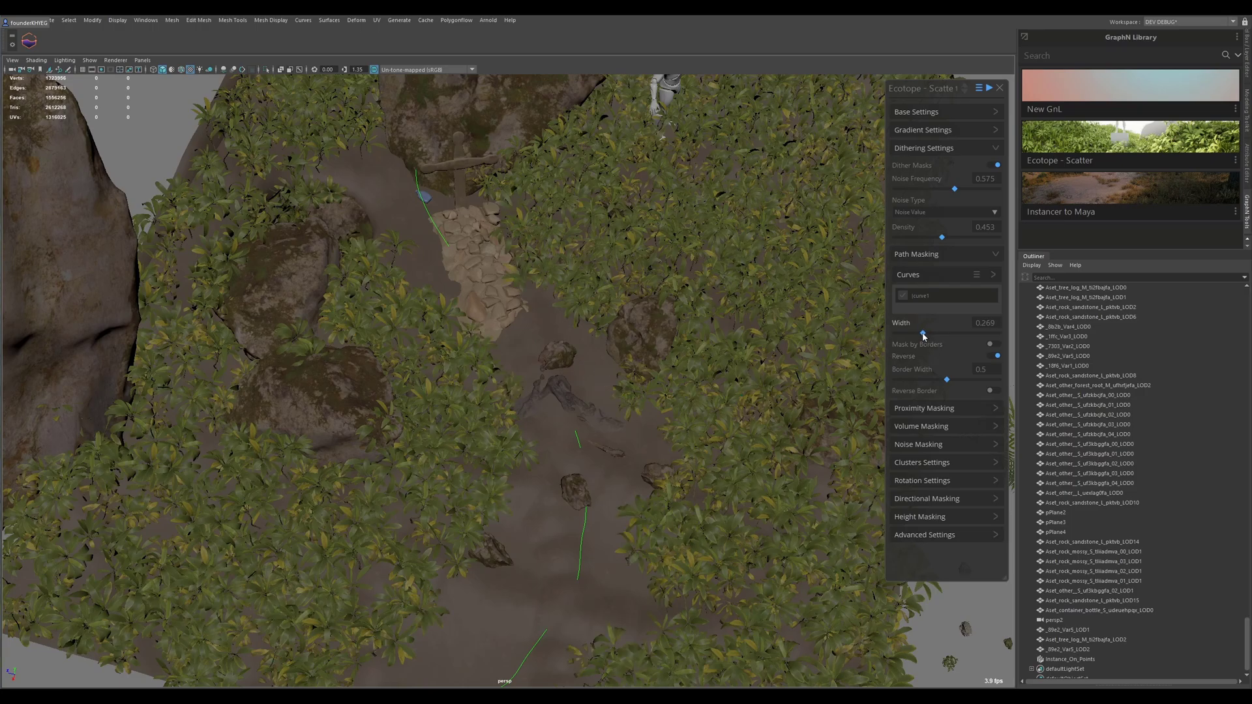
Step: Widen the vegetation's path mask to a width of 0.41
{"action": "left_click_drag", "start_coordinate": [927, 333], "coordinate": [937, 334]}
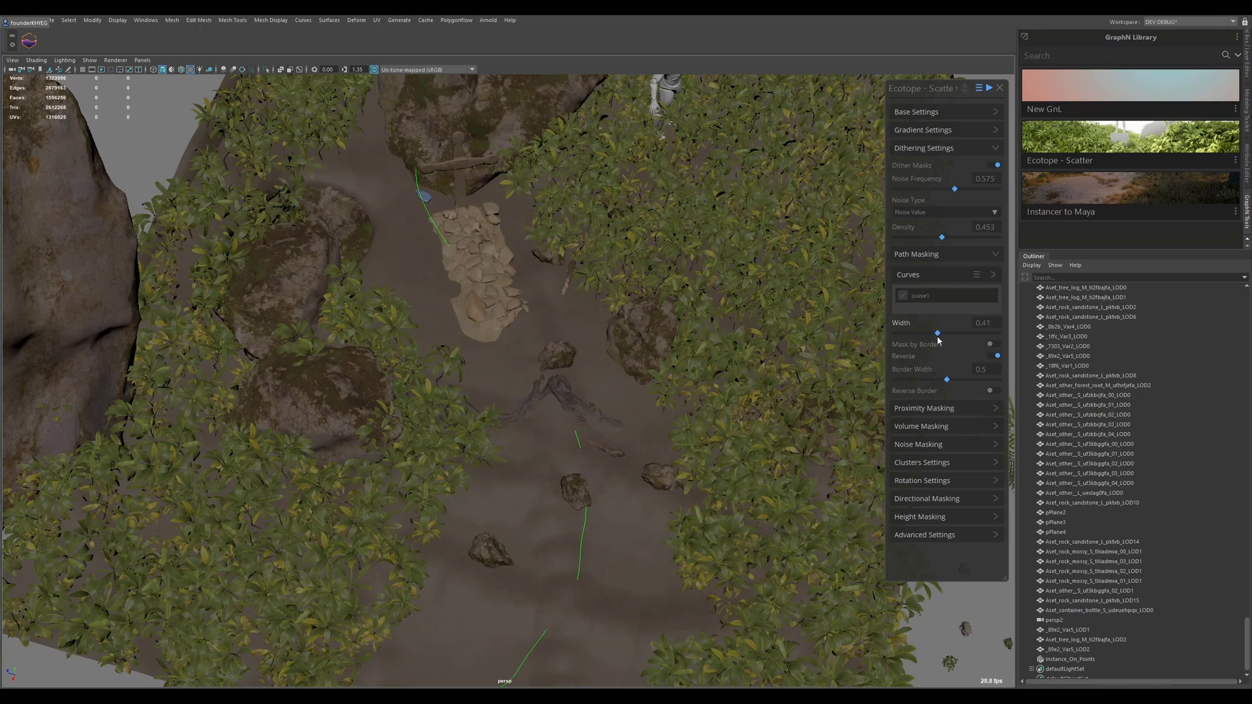
{"action": "left_click_drag", "start_coordinate": [671, 386], "coordinate": [607, 378], "text": "alt"}
{"action": "scroll", "coordinate": [615, 384], "scroll_direction": "down", "scroll_amount": 3}
Step: Select the small mossy rocks lying beside the terrain near the palm plant
{"action": "middle_click_drag", "start_coordinate": [724, 453], "coordinate": [451, 381], "text": "alt"}
{"action": "scroll", "coordinate": [575, 428], "scroll_direction": "up", "scroll_amount": 3}
{"action": "left_click_drag", "start_coordinate": [576, 427], "coordinate": [597, 532], "text": "alt"}
{"action": "scroll", "coordinate": [531, 455], "scroll_direction": "up", "scroll_amount": 4}
{"action": "left_click_drag", "start_coordinate": [575, 409], "coordinate": [459, 512]}
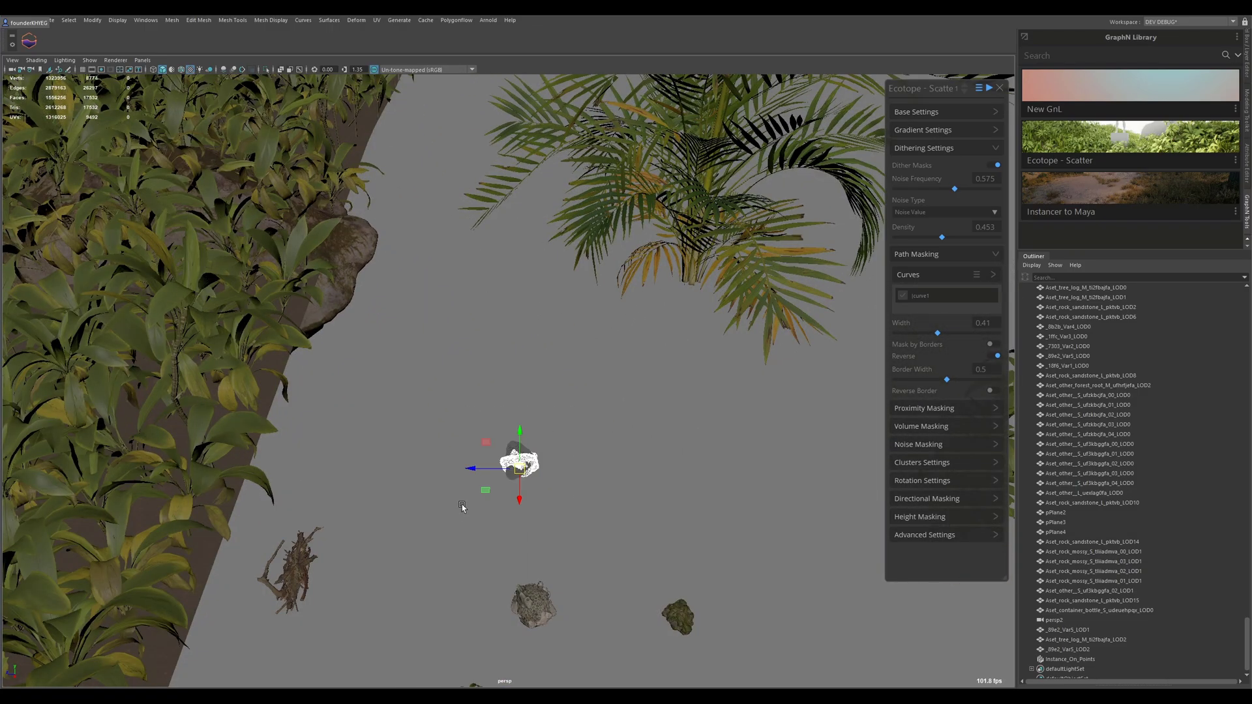
{"action": "scroll", "coordinate": [444, 468], "scroll_direction": "down", "scroll_amount": 5}
{"action": "middle_click_drag", "start_coordinate": [480, 410], "coordinate": [596, 411], "text": "alt"}
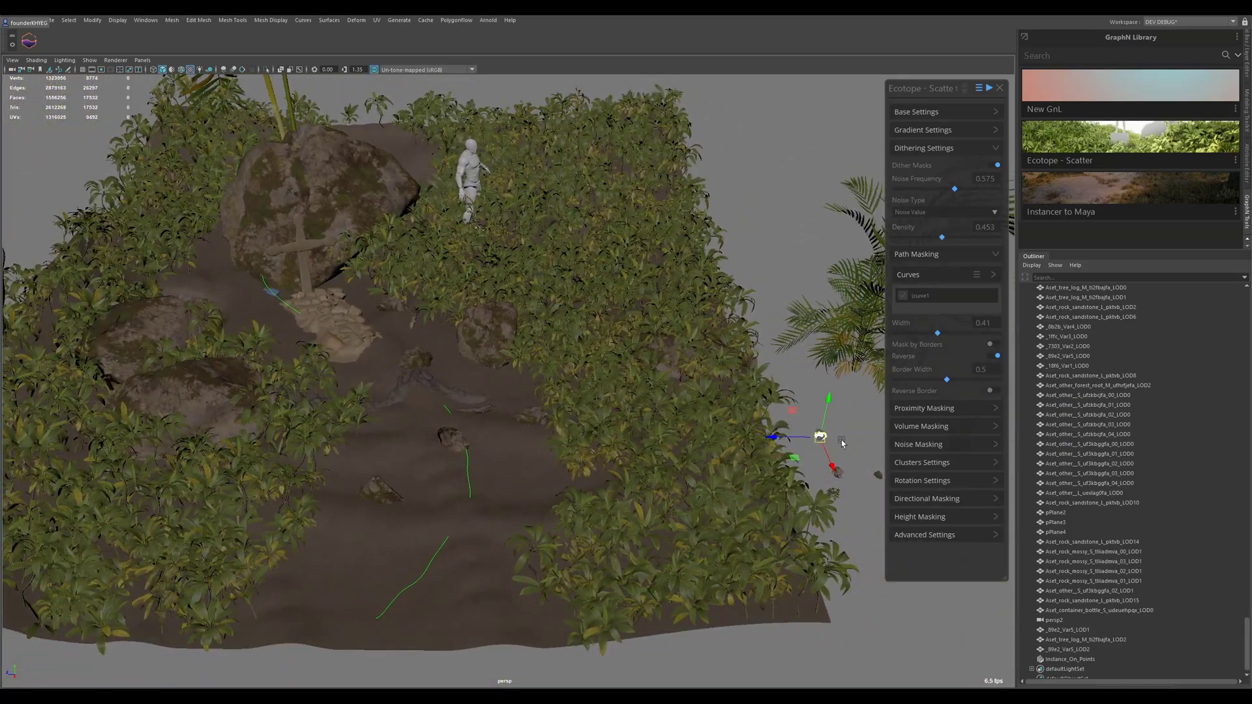
Step: Shift the scatter tool window clear of the scene's edge and create a new instance of Ecotope - Scatter
{"action": "left_click", "coordinate": [980, 89]}
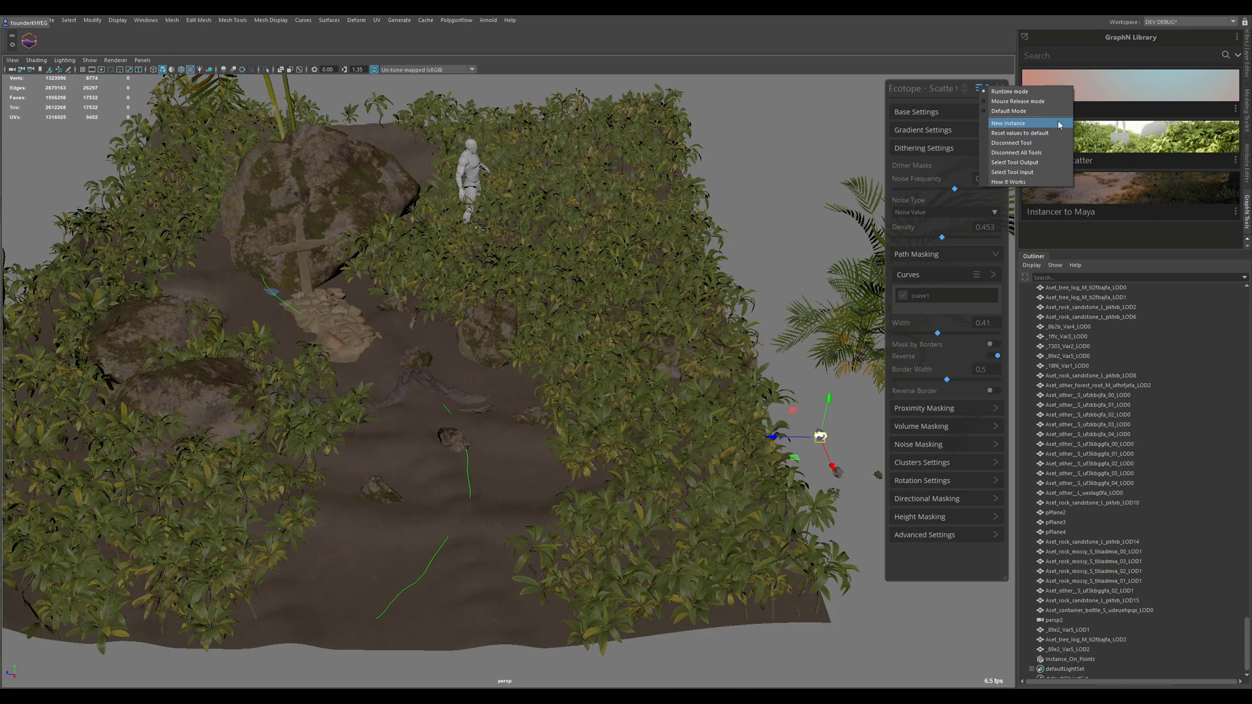
{"action": "left_click", "coordinate": [1009, 133]}
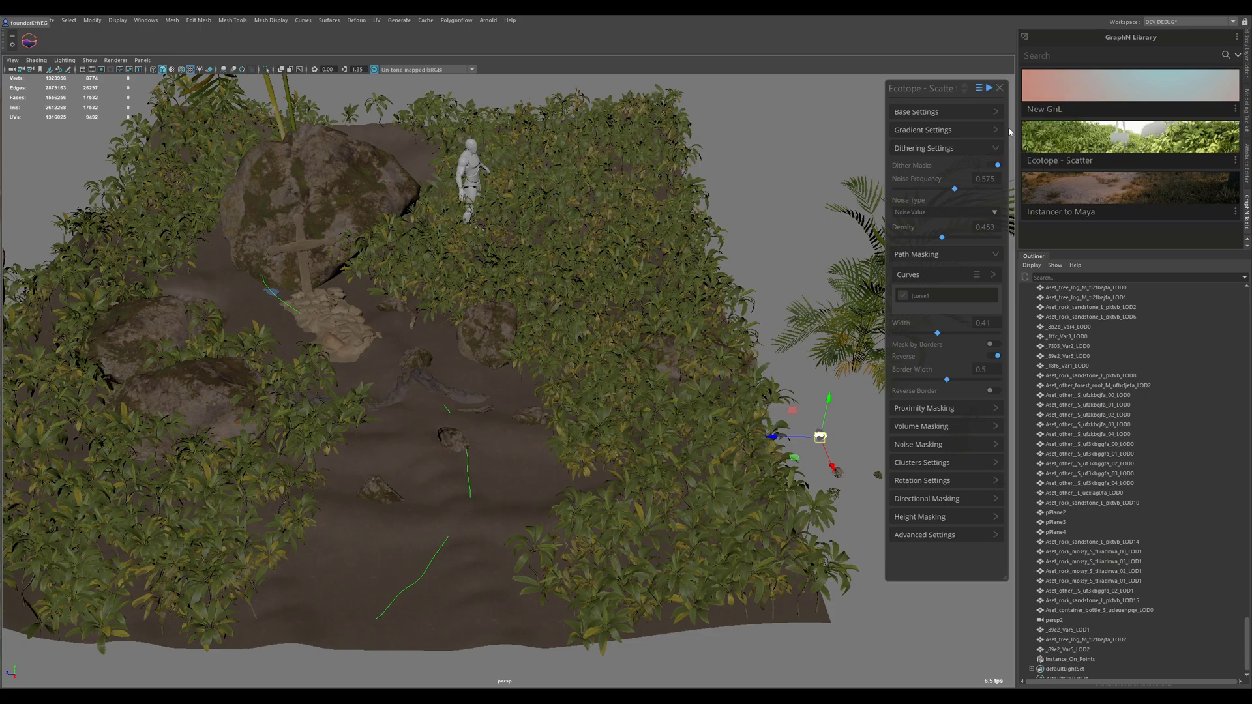
{"action": "left_click_drag", "start_coordinate": [936, 93], "coordinate": [844, 106]}
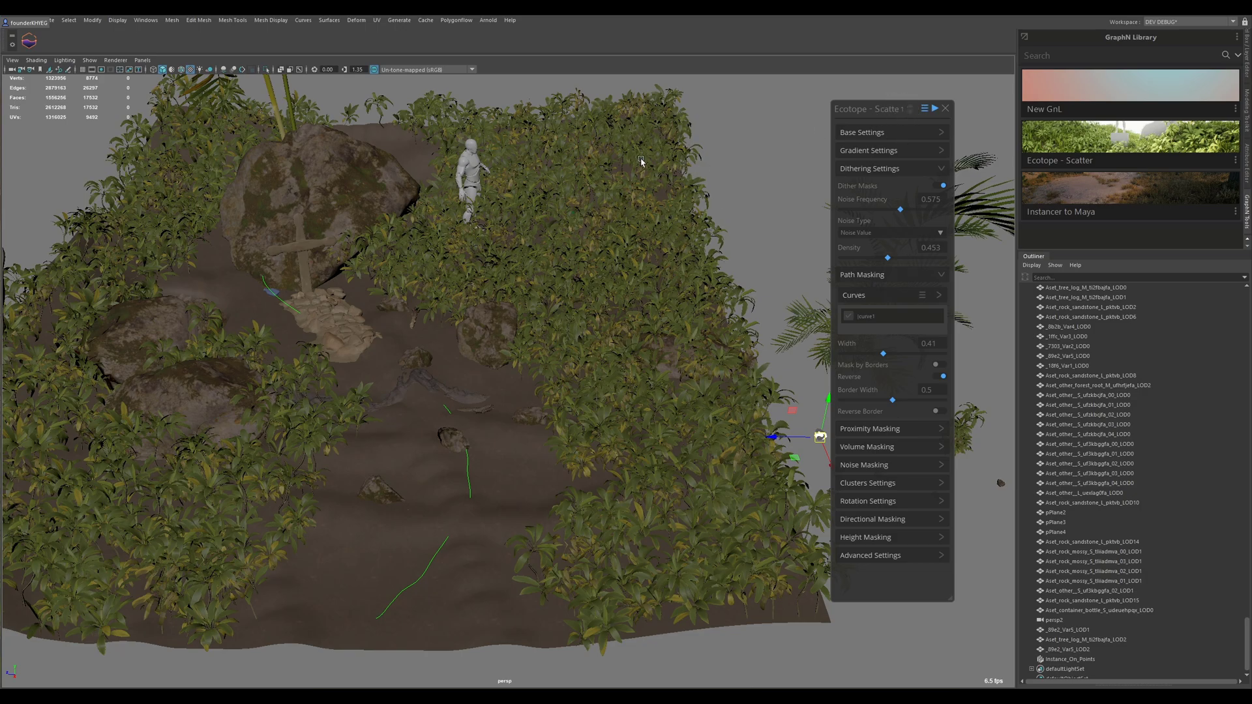
{"action": "left_click", "coordinate": [925, 109]}
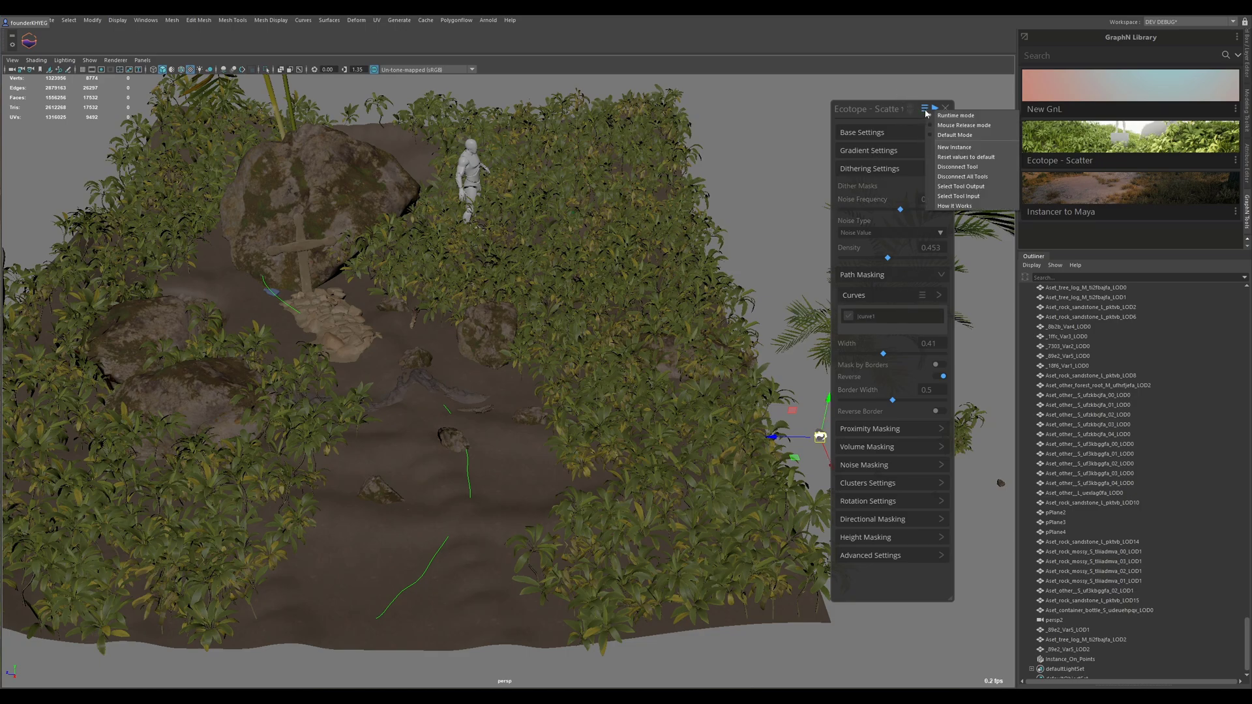
{"action": "left_click", "coordinate": [984, 149]}
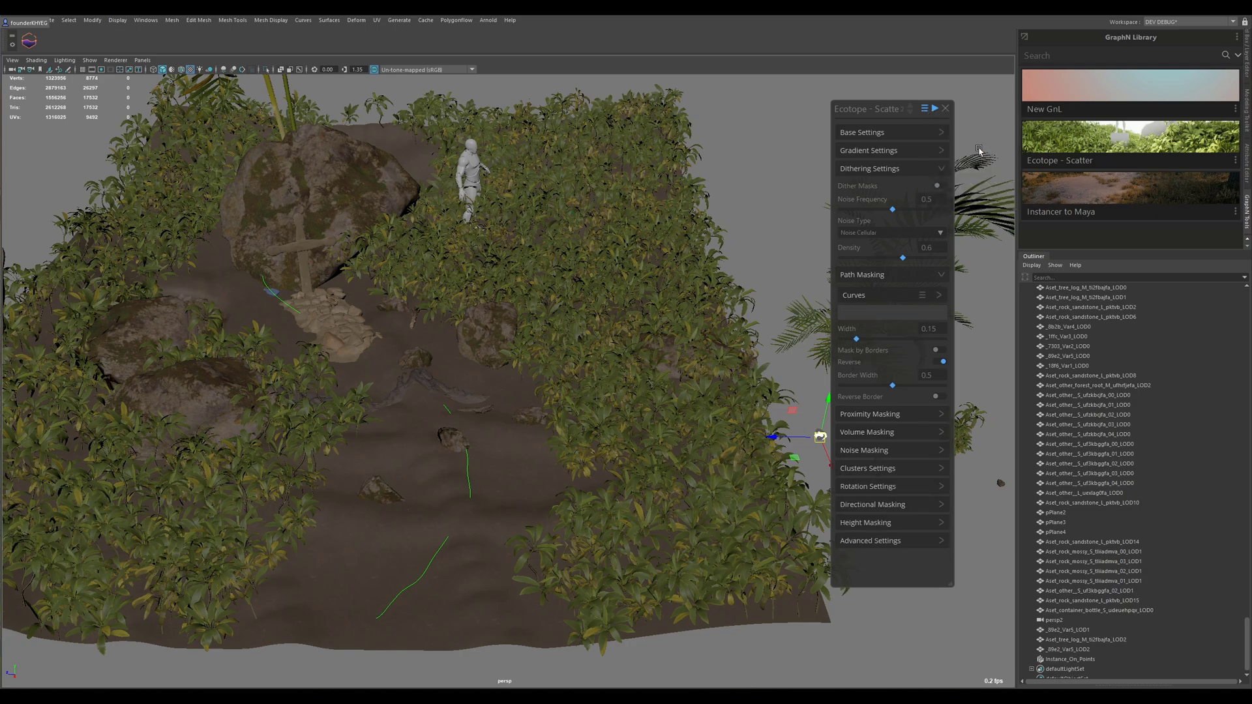
Step: Add the selected mossy rocks as scatter objects and the ground plane pPlane1 as the scatter surface
{"action": "left_click", "coordinate": [897, 134]}
{"action": "left_click", "coordinate": [925, 213]}
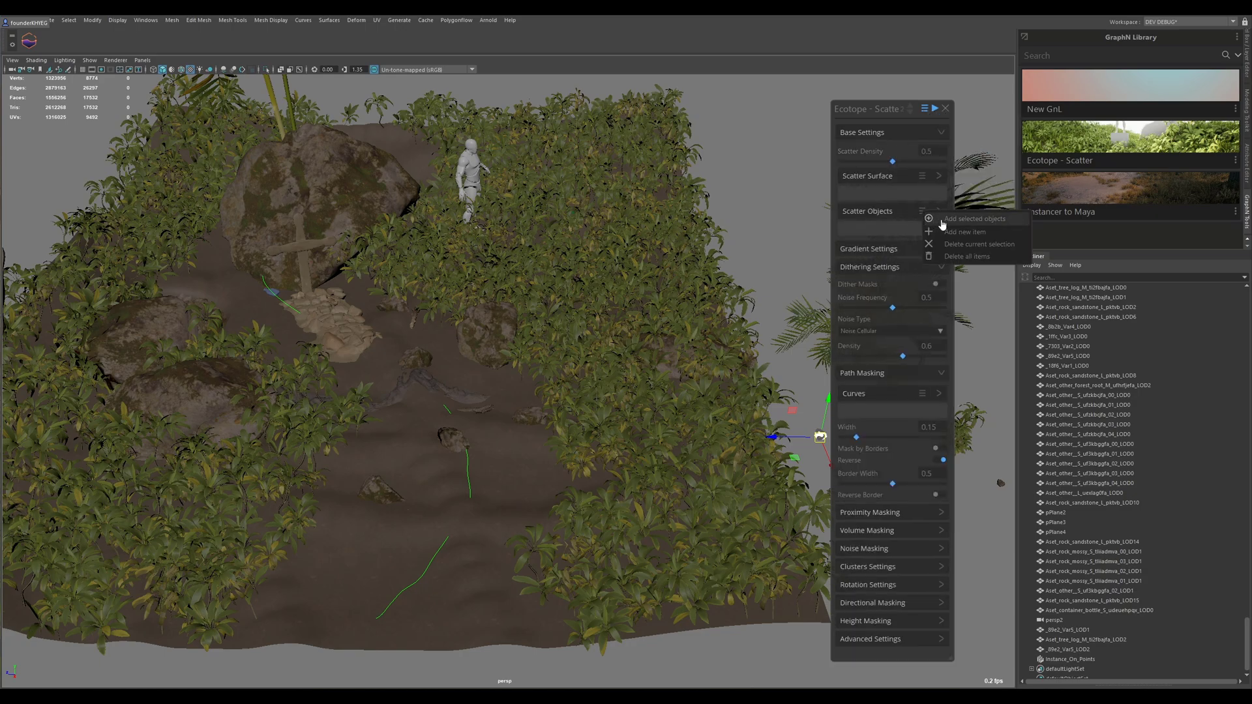
{"action": "left_click", "coordinate": [942, 219]}
{"action": "left_click", "coordinate": [918, 176]}
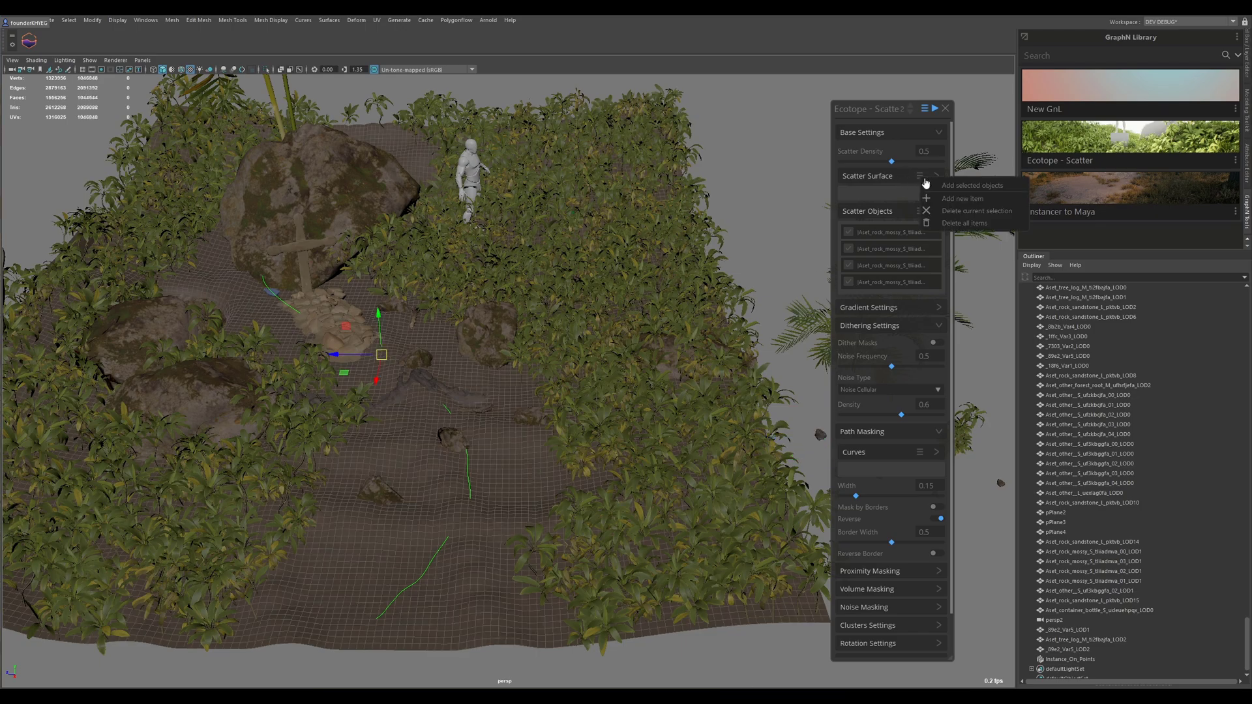
{"action": "left_click", "coordinate": [933, 184]}
{"action": "scroll", "coordinate": [419, 422], "scroll_direction": "up", "scroll_amount": 5}
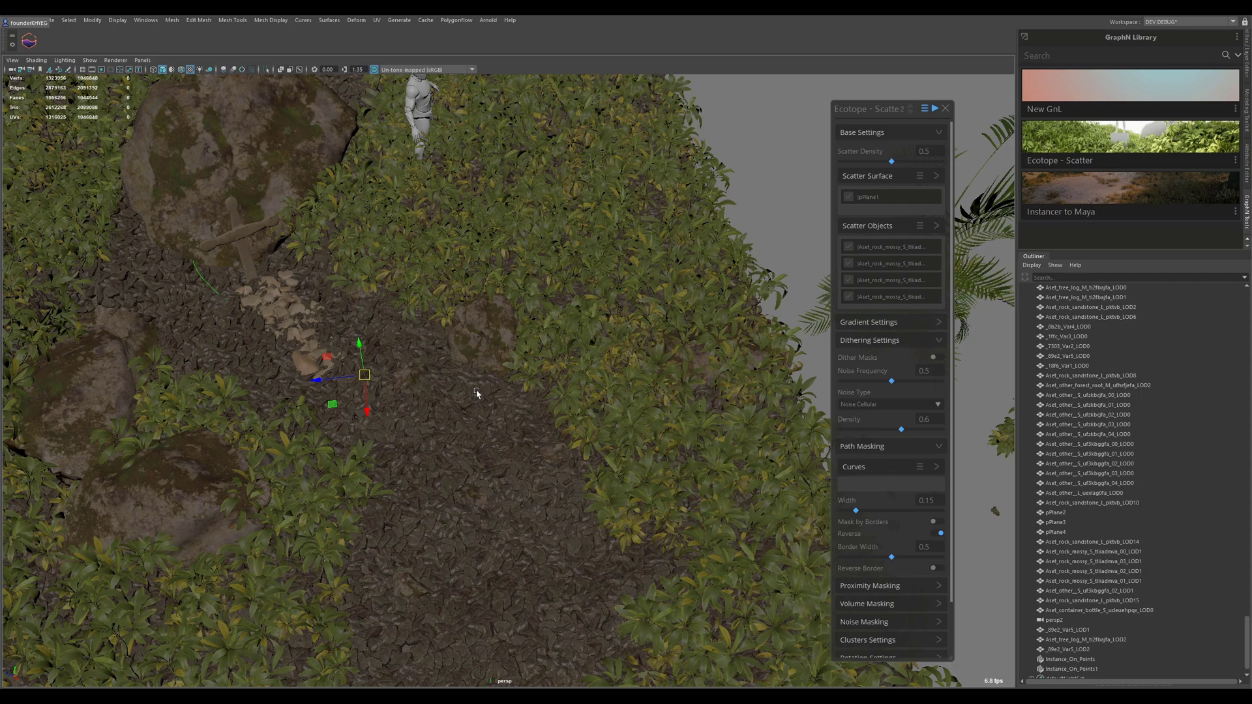
{"action": "left_click_drag", "start_coordinate": [477, 393], "coordinate": [638, 295], "text": "alt"}
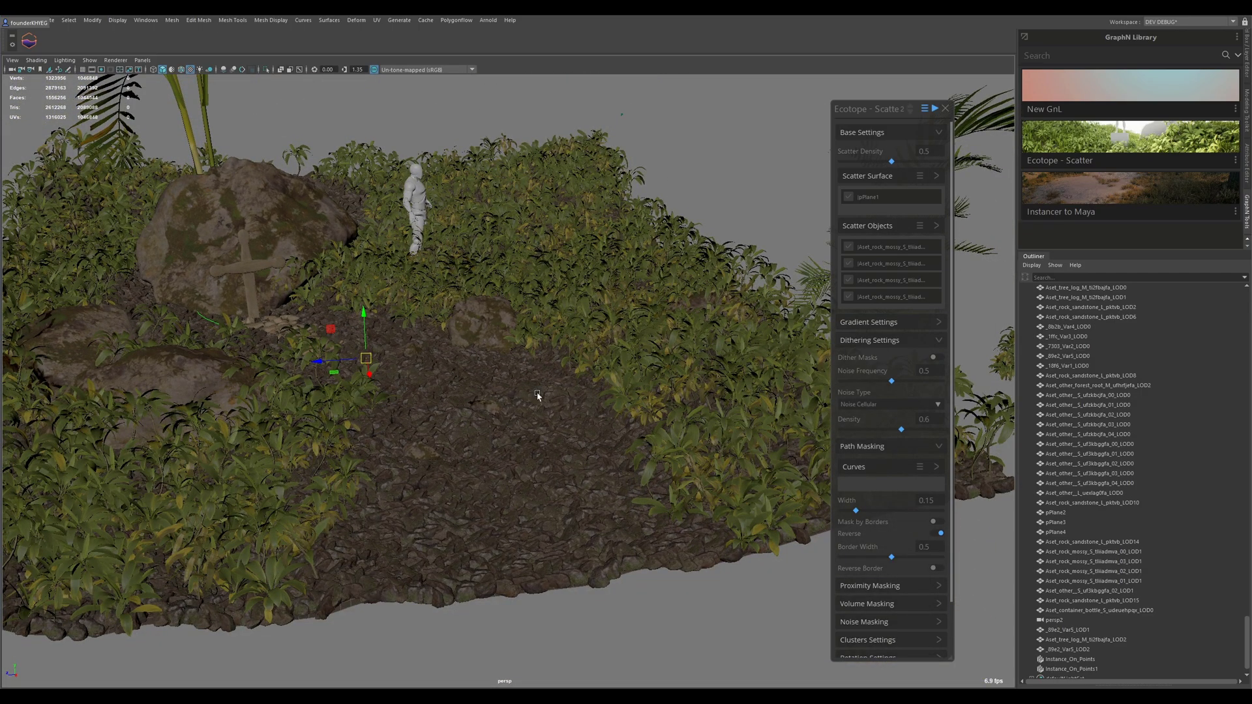
{"action": "left_click_drag", "start_coordinate": [537, 395], "coordinate": [679, 332], "text": "alt"}
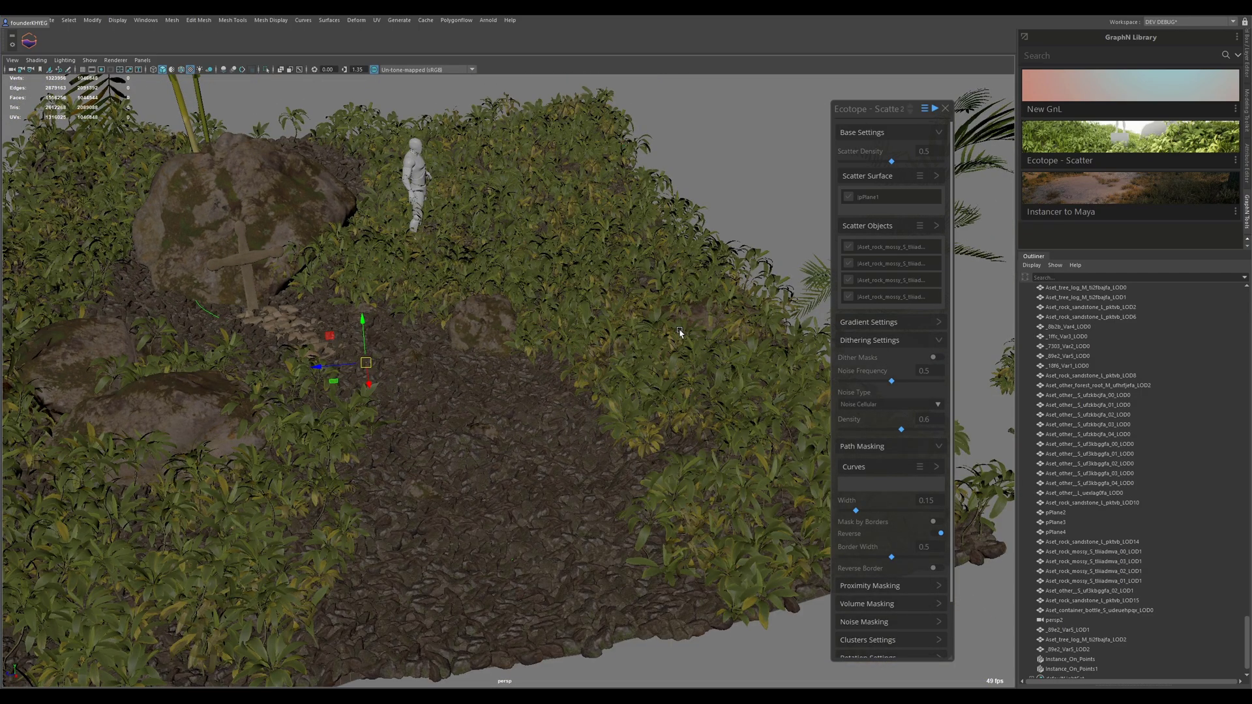
Step: Set the vegetation instance's scatter density to 0.43 and return to the rock scatter instance
{"action": "left_click", "coordinate": [911, 112]}
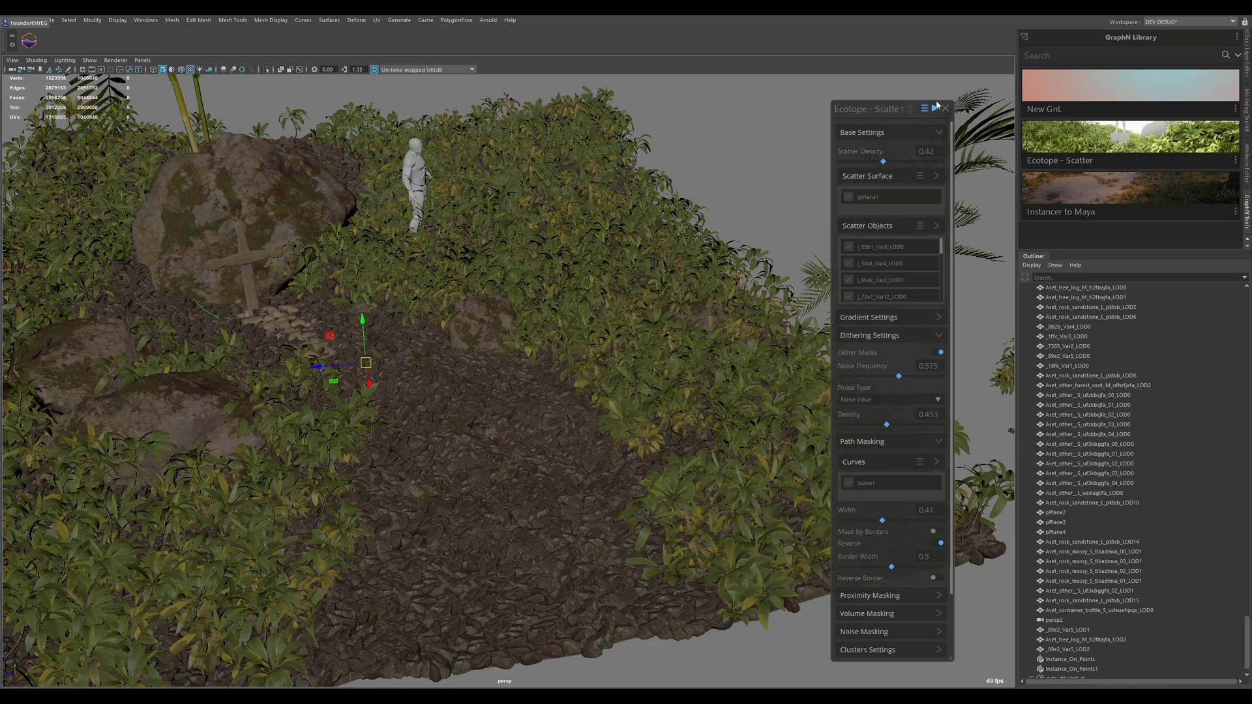
{"action": "left_click_drag", "start_coordinate": [883, 164], "coordinate": [884, 162]}
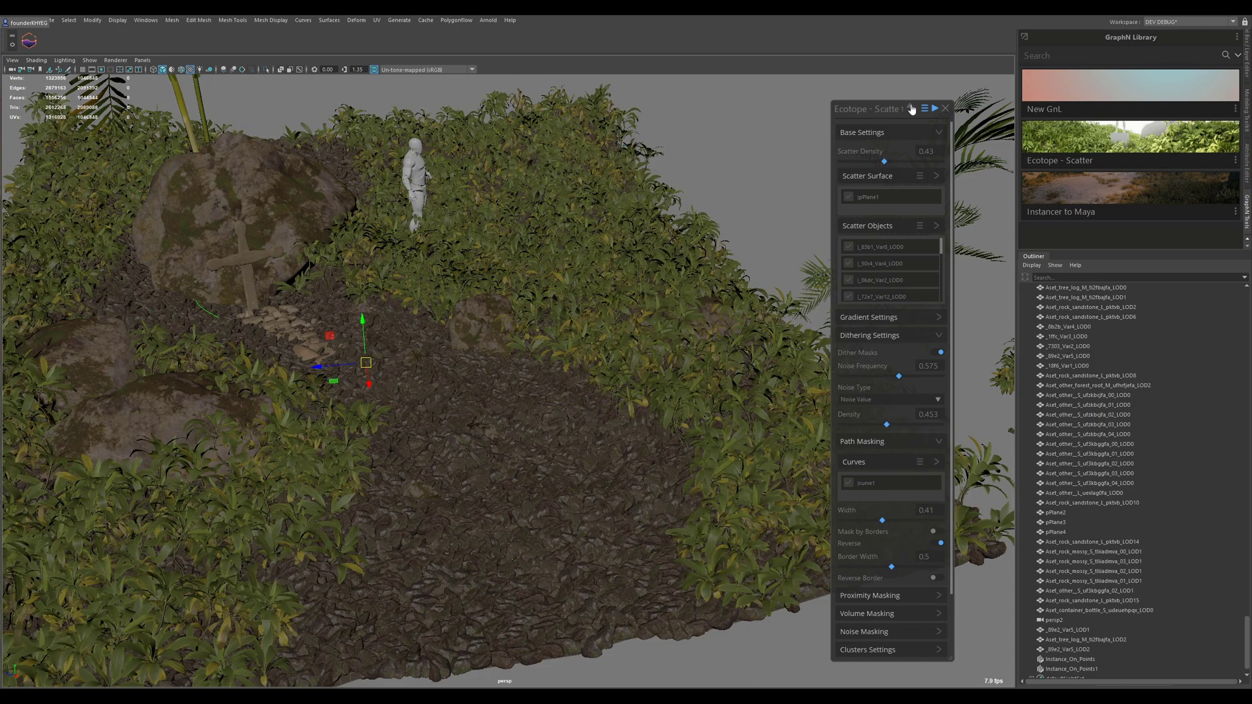
{"action": "left_click", "coordinate": [911, 106]}
{"action": "left_click_drag", "start_coordinate": [526, 280], "coordinate": [458, 423], "text": "alt"}
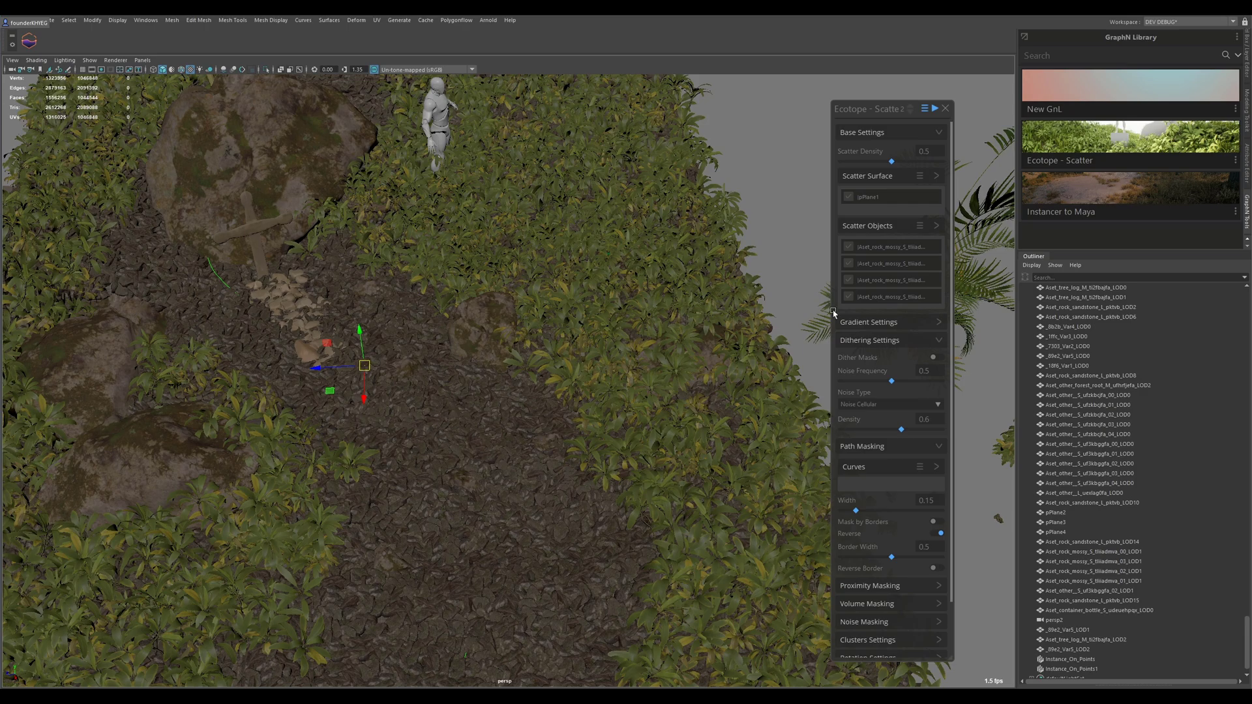
Step: Reduce the rock scatter density to about 0.17 and collapse the base settings
{"action": "left_click_drag", "start_coordinate": [891, 161], "coordinate": [853, 163]}
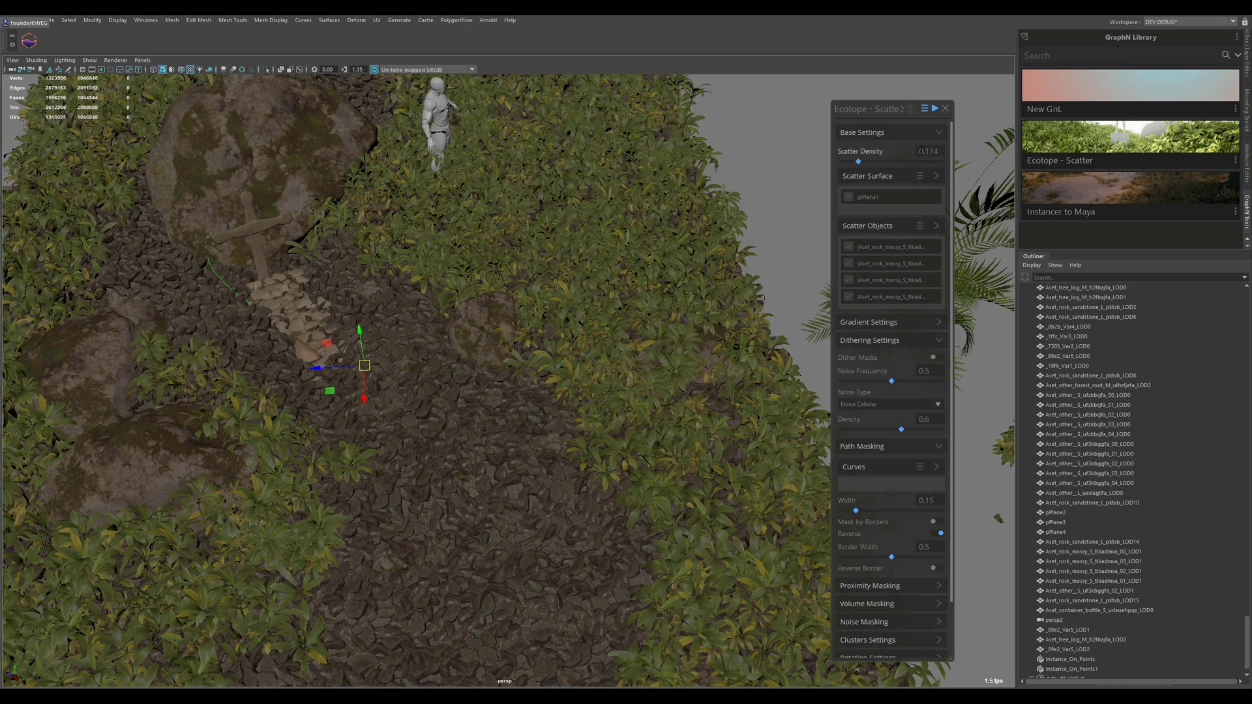
{"action": "left_click", "coordinate": [921, 133]}
{"action": "left_click_drag", "start_coordinate": [590, 350], "coordinate": [581, 377], "text": "alt"}
{"action": "middle_click_drag", "start_coordinate": [581, 377], "coordinate": [723, 290], "text": "alt"}
{"action": "left_click_drag", "start_coordinate": [612, 266], "coordinate": [522, 257], "text": "alt"}
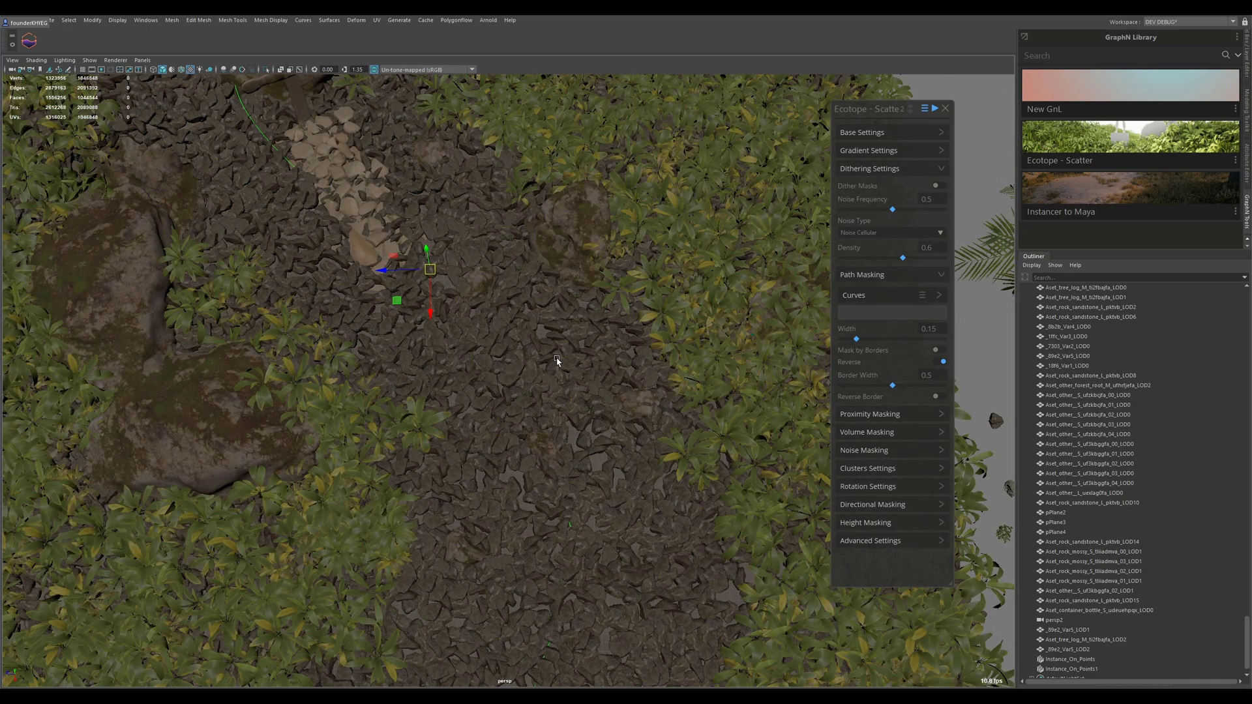
Step: Limit the rock scatter's Max Instance Count to 5000 in the advanced settings
{"action": "left_click", "coordinate": [890, 536]}
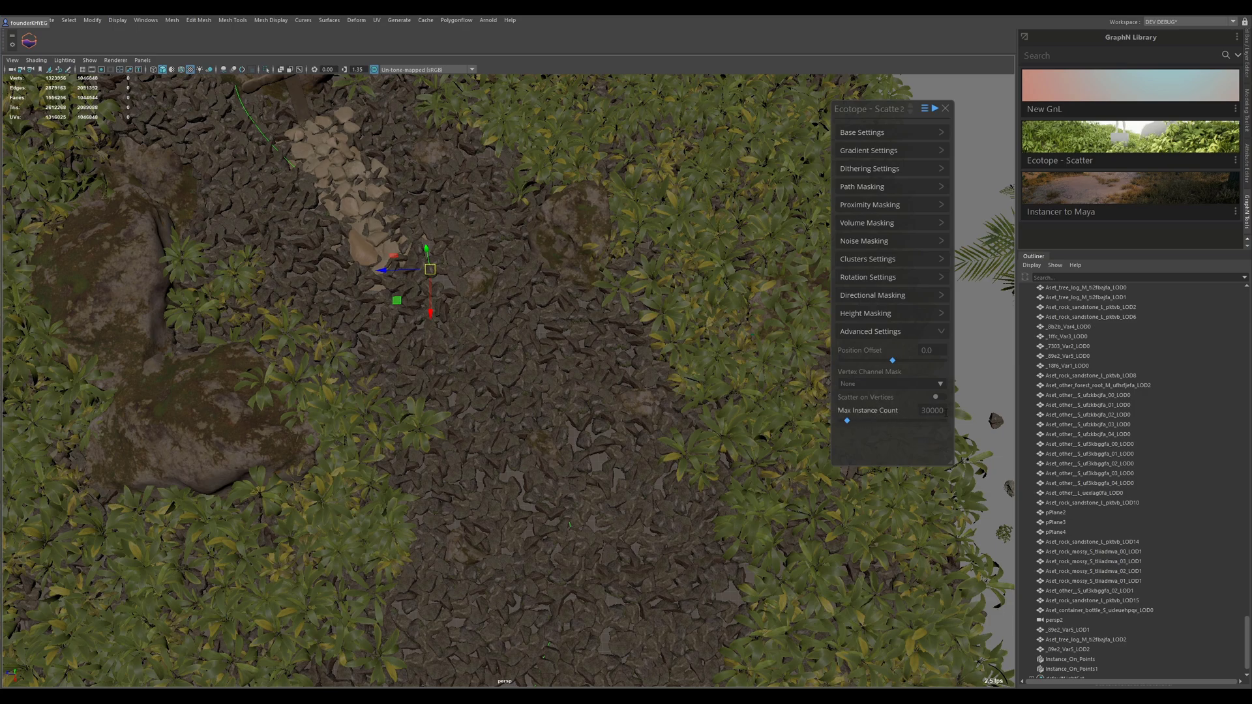
{"action": "left_click_drag", "start_coordinate": [946, 412], "coordinate": [921, 406]}
{"action": "type", "text": "5"}
{"action": "scroll", "coordinate": [480, 489], "scroll_direction": "down", "scroll_amount": 3}
{"action": "middle_click_drag", "start_coordinate": [481, 489], "coordinate": [517, 533], "text": "alt"}
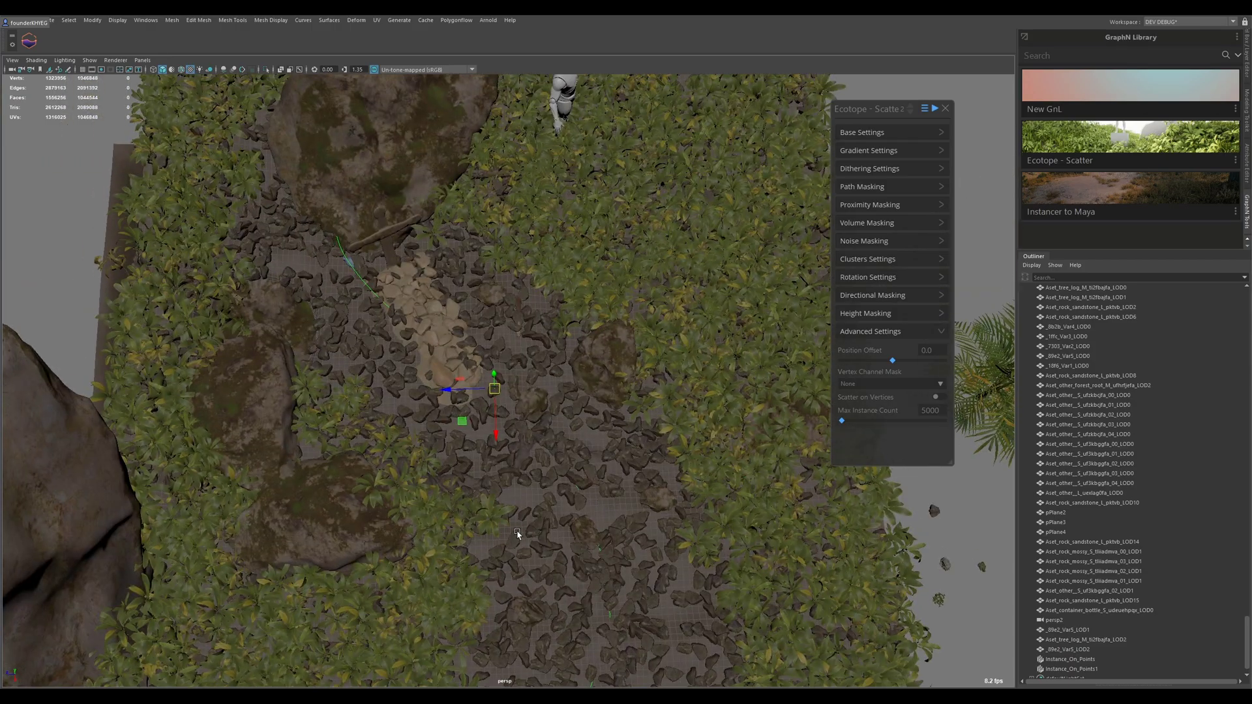
{"action": "left_click_drag", "start_coordinate": [392, 350], "coordinate": [442, 381], "text": "alt"}
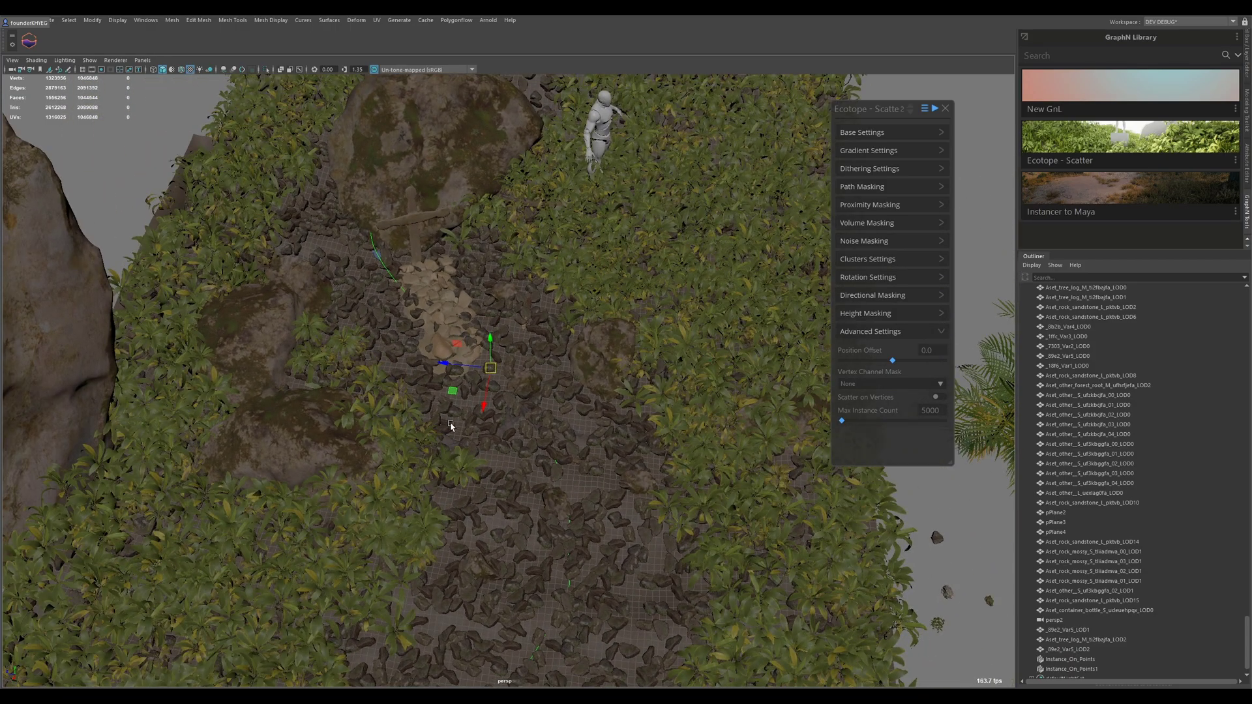
{"action": "left_click_drag", "start_coordinate": [451, 425], "coordinate": [457, 402], "text": "alt"}
{"action": "left_click_drag", "start_coordinate": [546, 324], "coordinate": [566, 337], "text": "alt"}
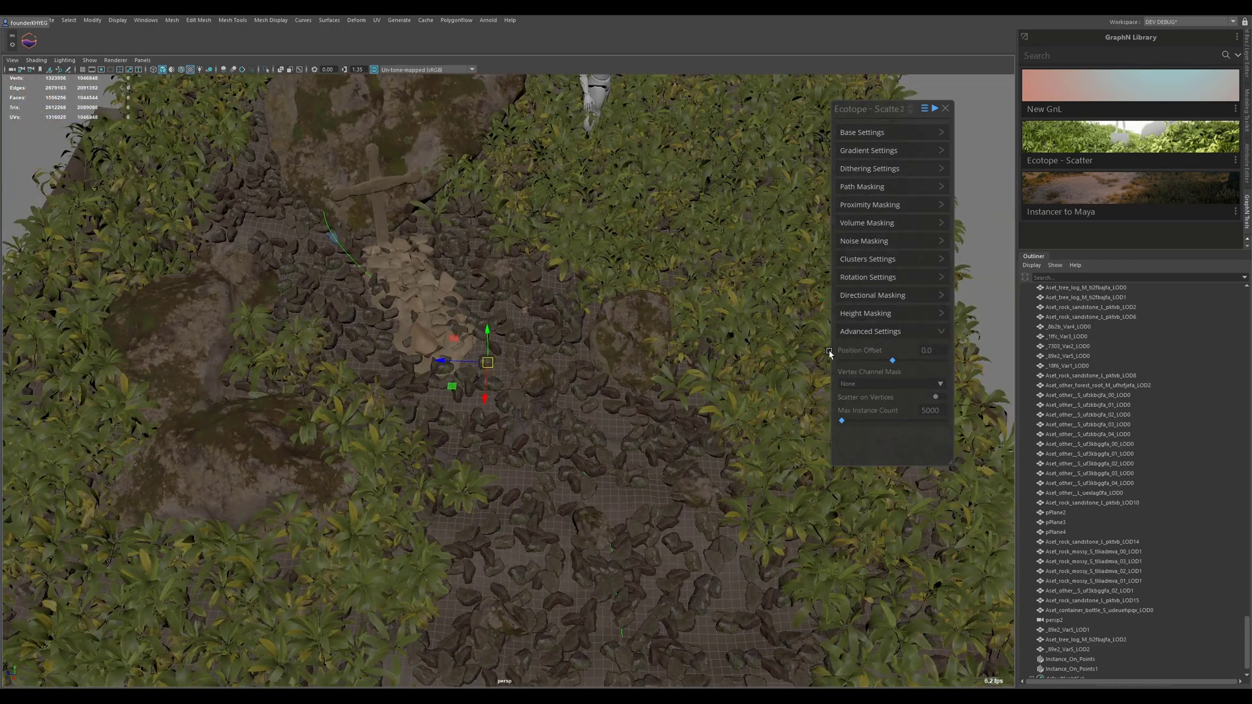
Step: Collapse the advanced settings and lower the rock scatter density to 0.0 in the base settings
{"action": "left_click", "coordinate": [871, 333]}
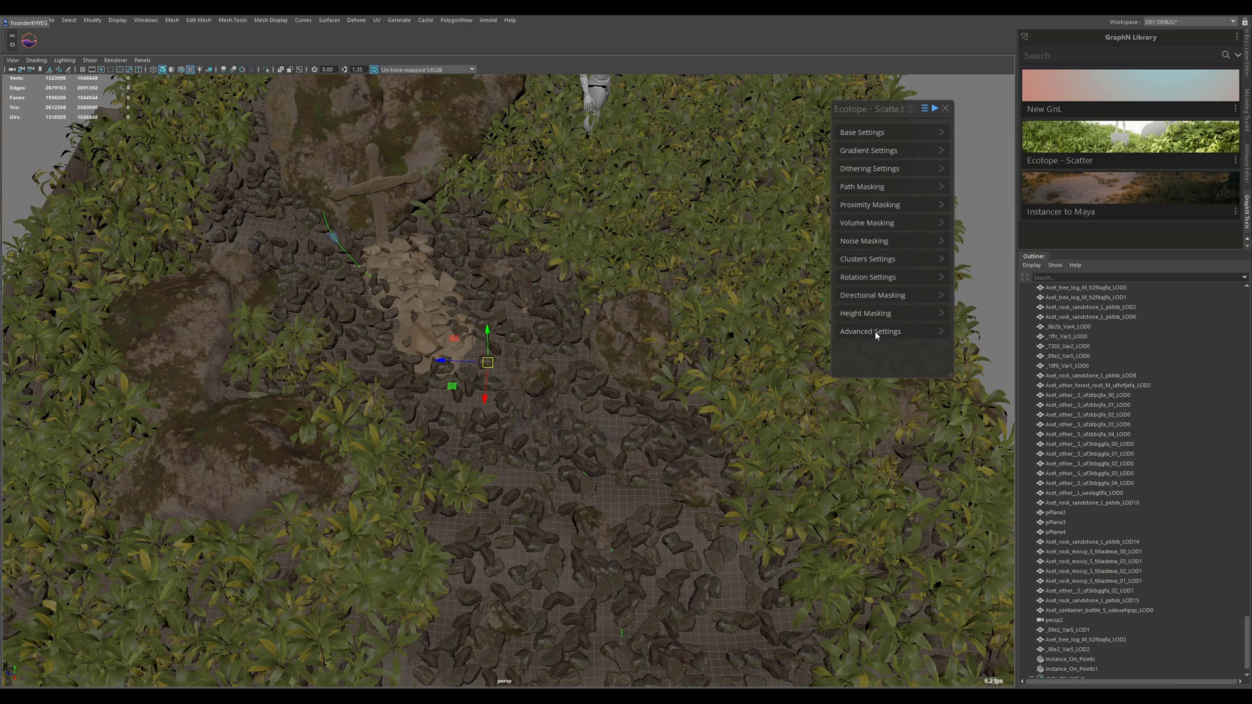
{"action": "left_click", "coordinate": [905, 131]}
{"action": "left_click_drag", "start_coordinate": [877, 162], "coordinate": [840, 165]}
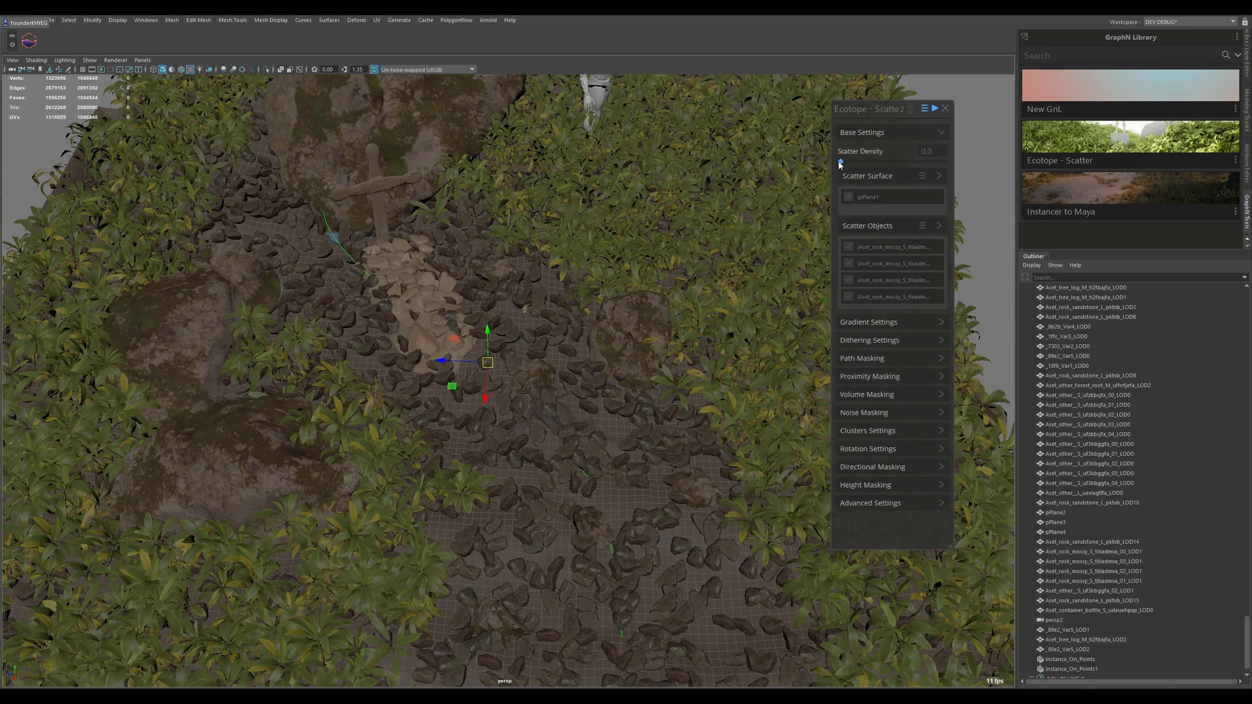
{"action": "left_click", "coordinate": [875, 137]}
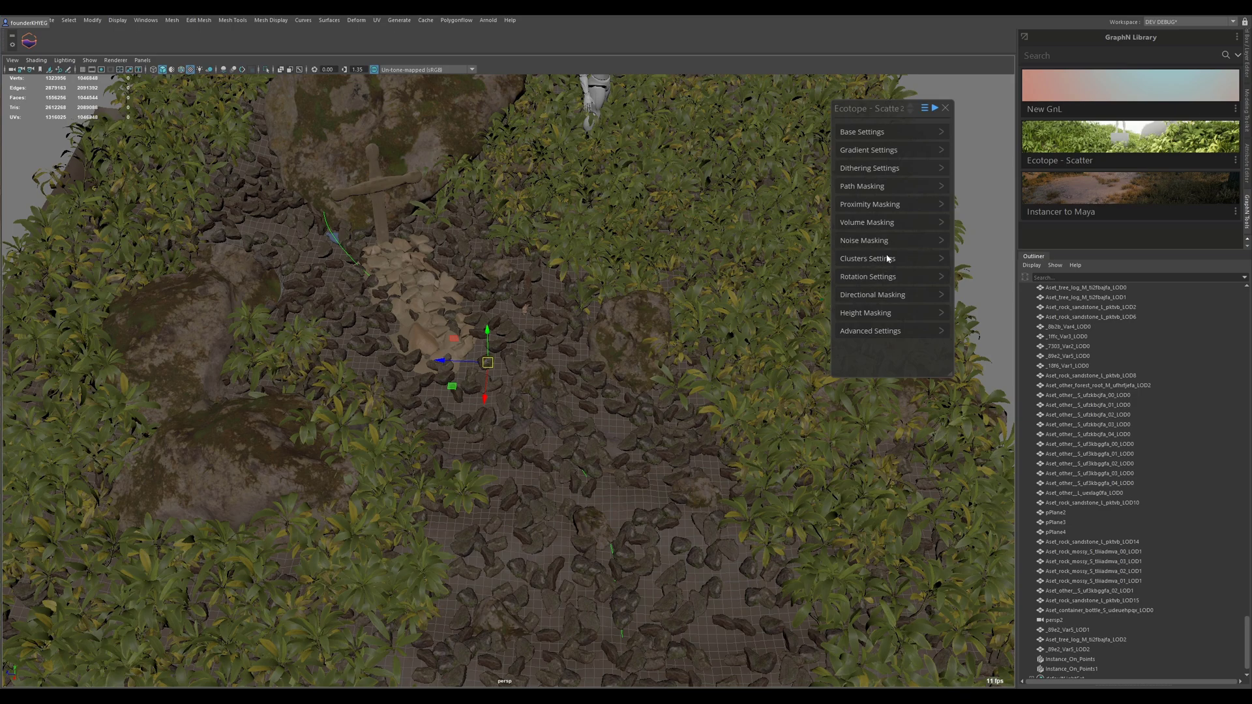
Step: Enable Use Noise Masking for the scattered rocks
{"action": "left_click", "coordinate": [920, 239]}
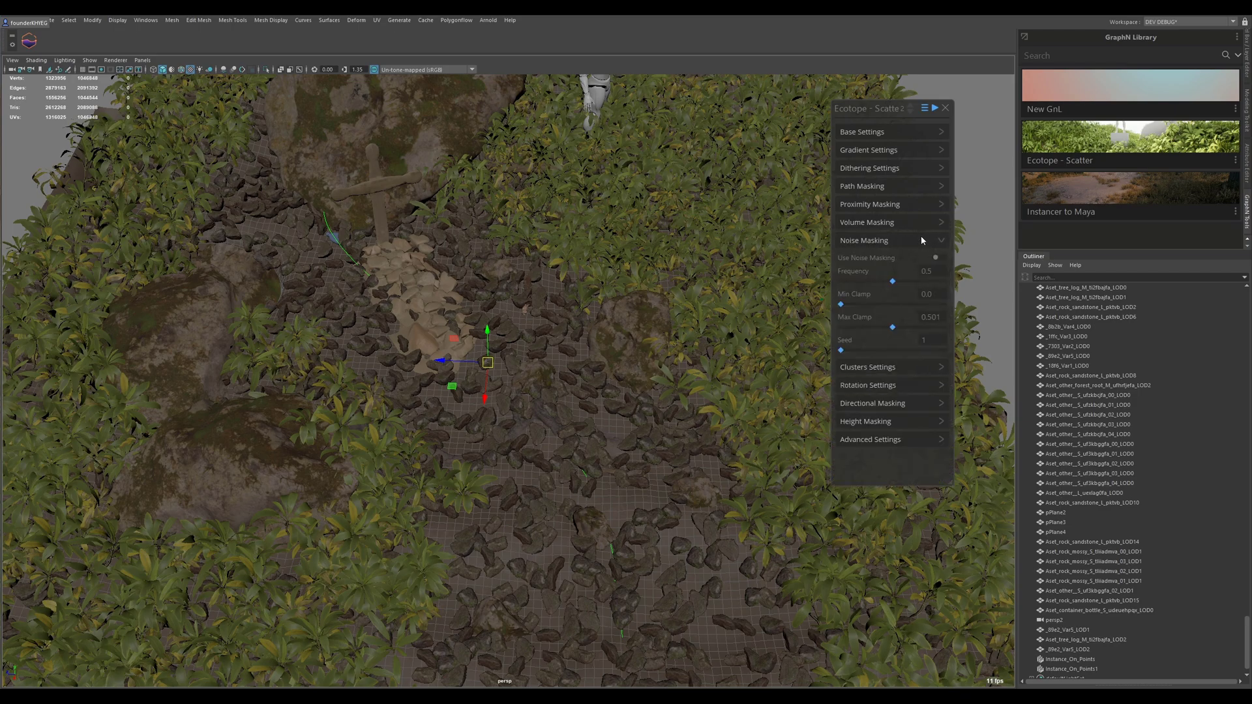
{"action": "left_click", "coordinate": [943, 257]}
{"action": "scroll", "coordinate": [576, 410], "scroll_direction": "down", "scroll_amount": 3}
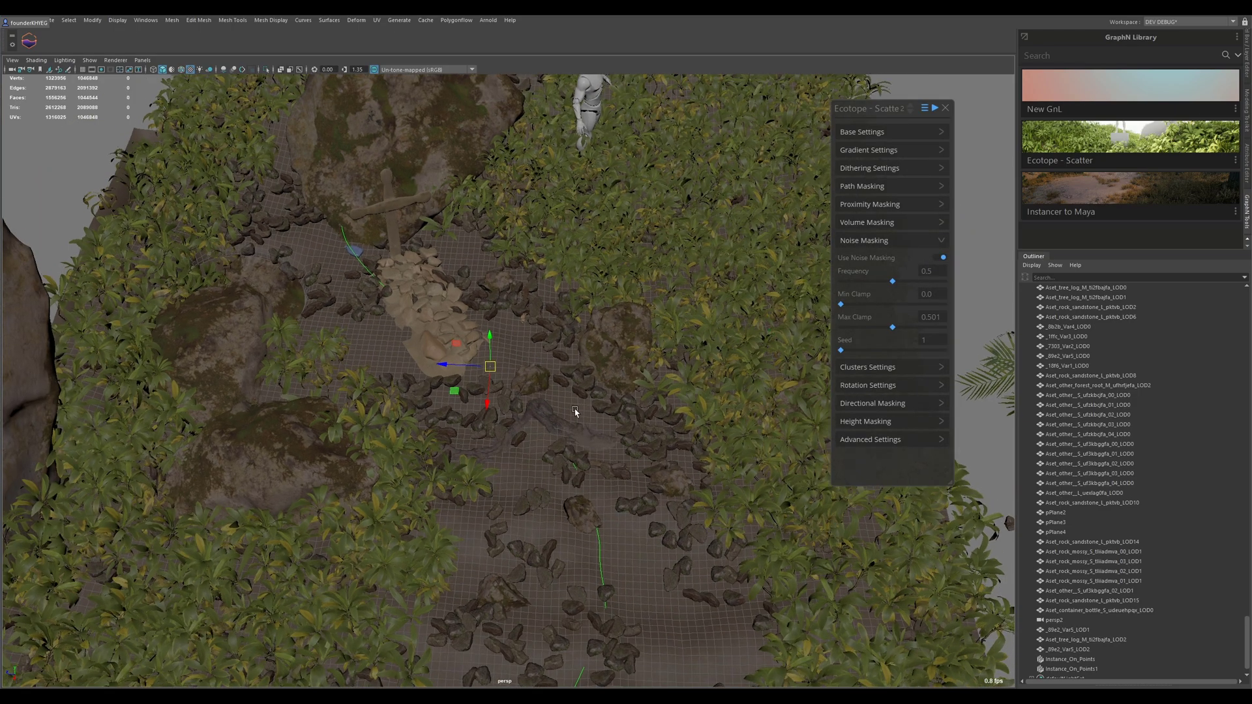
{"action": "left_click_drag", "start_coordinate": [576, 411], "coordinate": [626, 492], "text": "alt"}
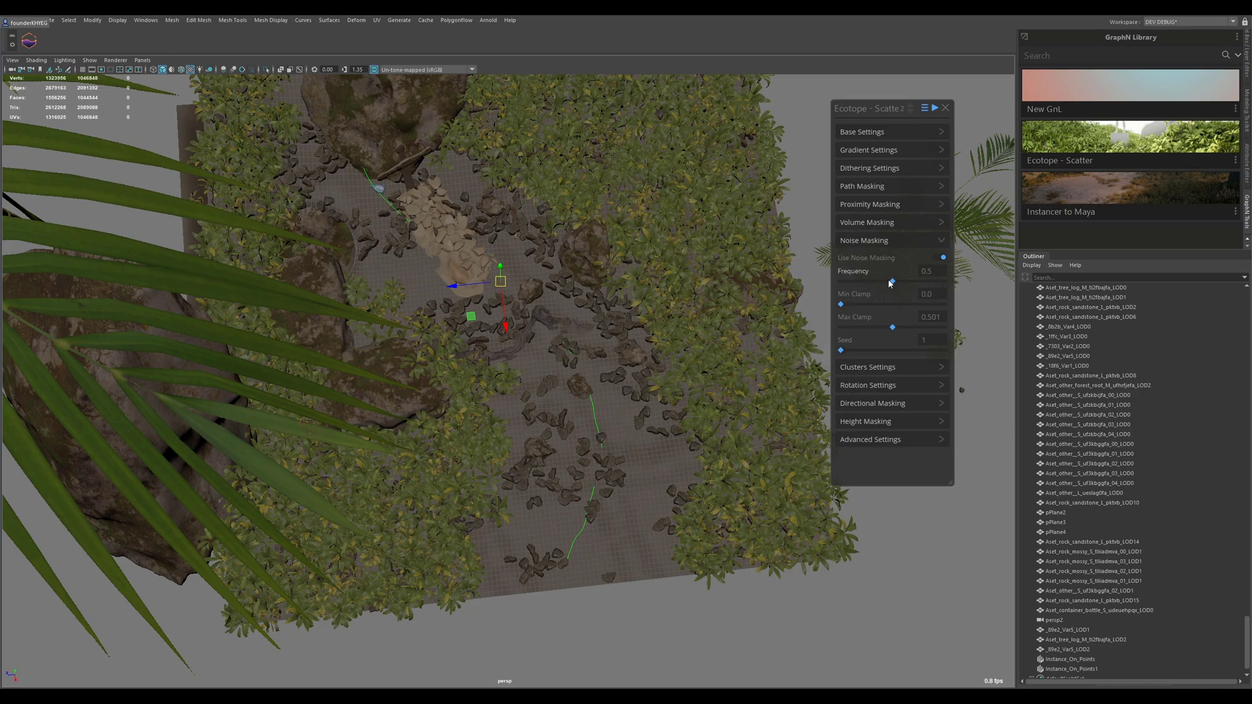
Step: Set the rock noise mask's frequency to 0.368, Min Clamp to 0.481 and Max Clamp to 0.509
{"action": "left_click_drag", "start_coordinate": [893, 281], "coordinate": [880, 293]}
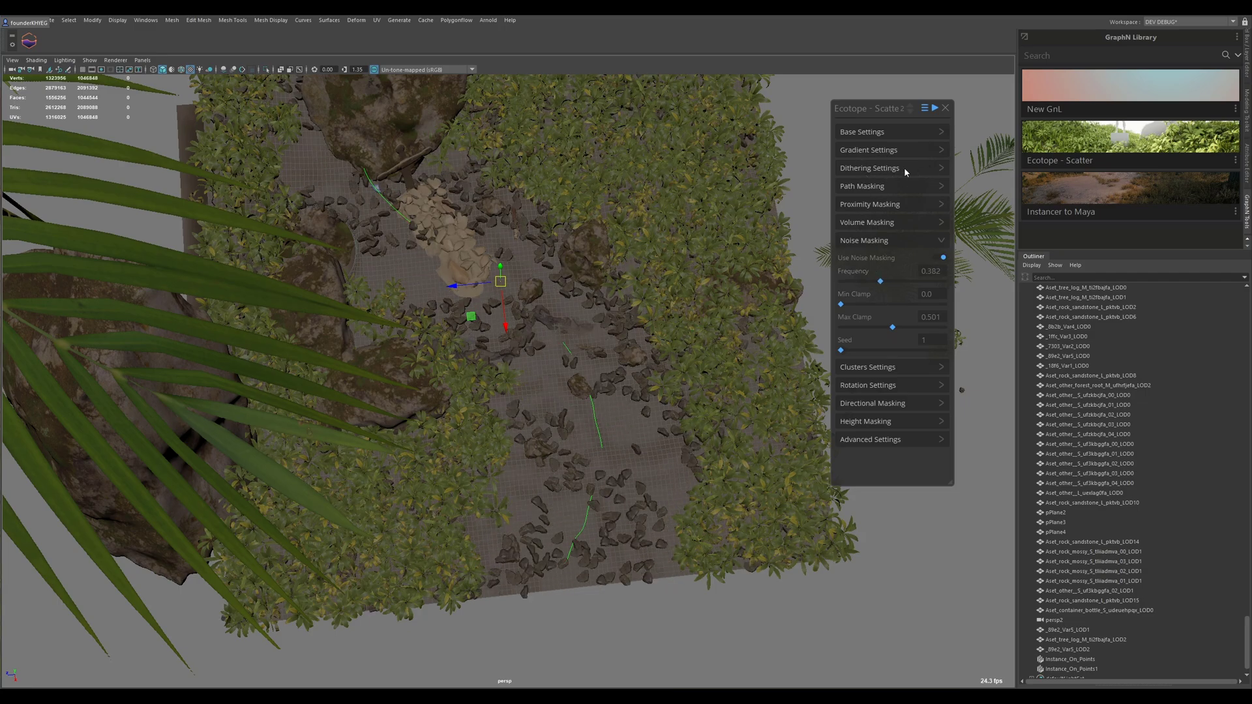
{"action": "mouse_move", "coordinate": [881, 290]}
{"action": "left_mouse_down"}
{"action": "mouse_move", "coordinate": [900, 291]}
{"action": "mouse_move", "coordinate": [879, 285]}
{"action": "left_mouse_up"}
{"action": "scroll", "coordinate": [702, 346], "scroll_direction": "up", "scroll_amount": 2}
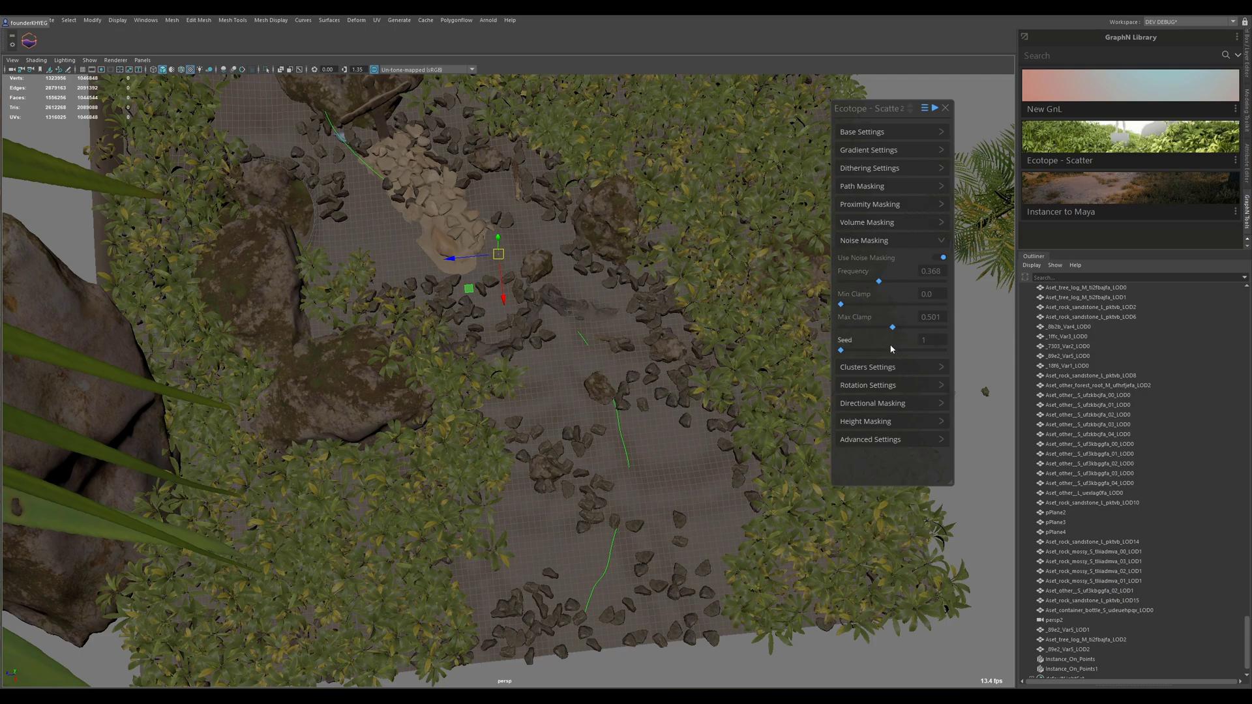
{"action": "mouse_move", "coordinate": [893, 328]}
{"action": "left_mouse_down"}
{"action": "mouse_move", "coordinate": [872, 331]}
{"action": "mouse_move", "coordinate": [899, 333]}
{"action": "mouse_move", "coordinate": [852, 305]}
{"action": "mouse_move", "coordinate": [891, 305]}
{"action": "left_mouse_up"}
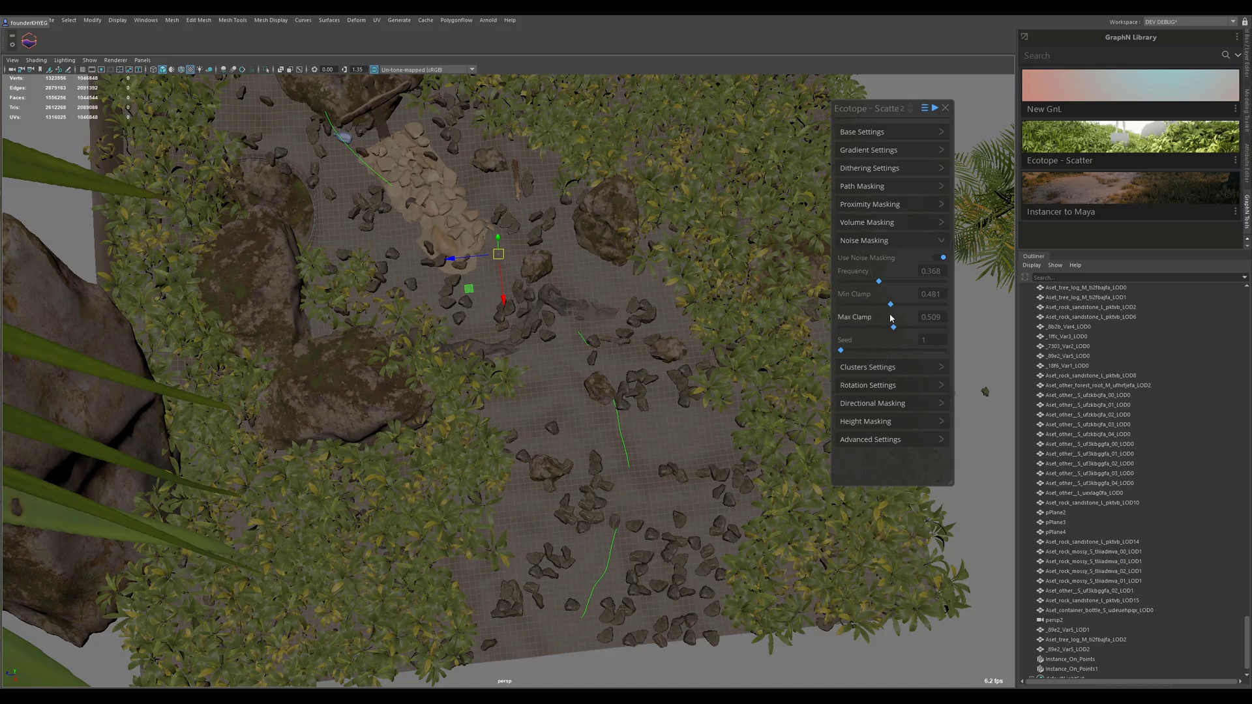
Step: Examine how the noise-masked rocks are distributed along the path and beneath the surrounding vegetation
{"action": "middle_click_drag", "start_coordinate": [573, 266], "coordinate": [603, 374], "text": "alt"}
{"action": "left_click_drag", "start_coordinate": [603, 375], "coordinate": [561, 415], "text": "alt"}
{"action": "scroll", "coordinate": [575, 410], "scroll_direction": "up", "scroll_amount": 2}
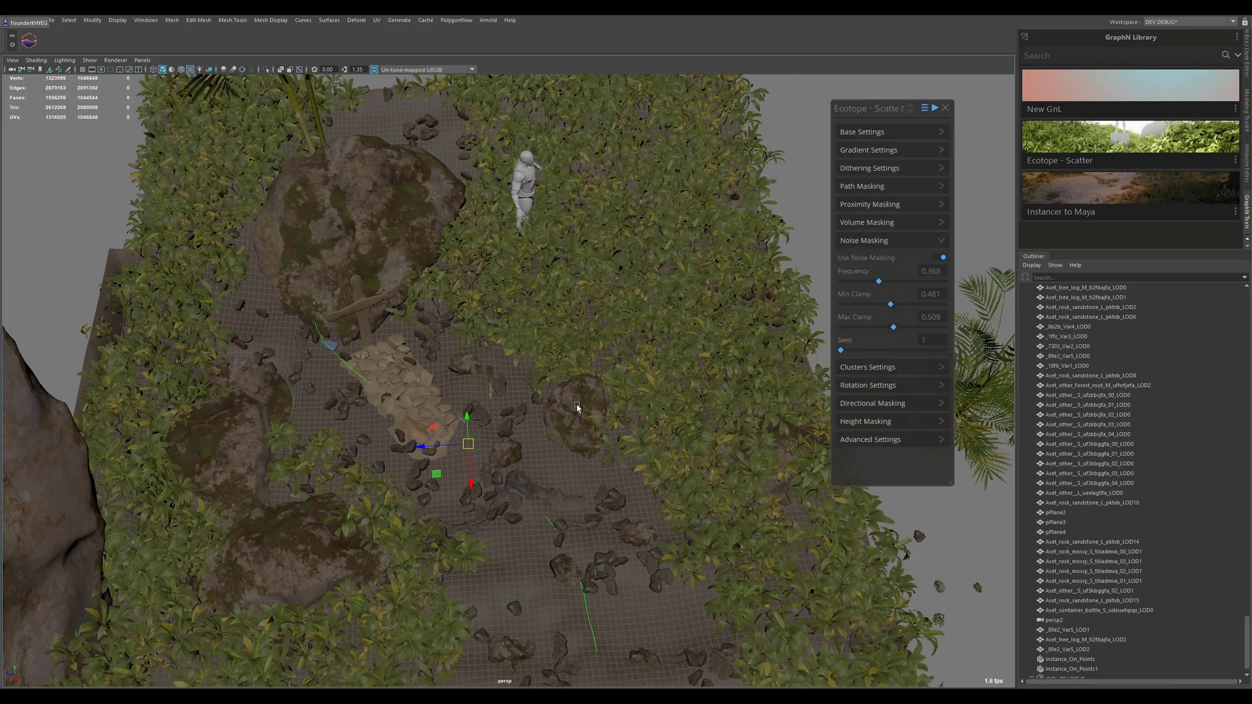
{"action": "middle_click_drag", "start_coordinate": [576, 411], "coordinate": [618, 311], "text": "alt"}
{"action": "left_click_drag", "start_coordinate": [632, 314], "coordinate": [573, 374], "text": "alt"}
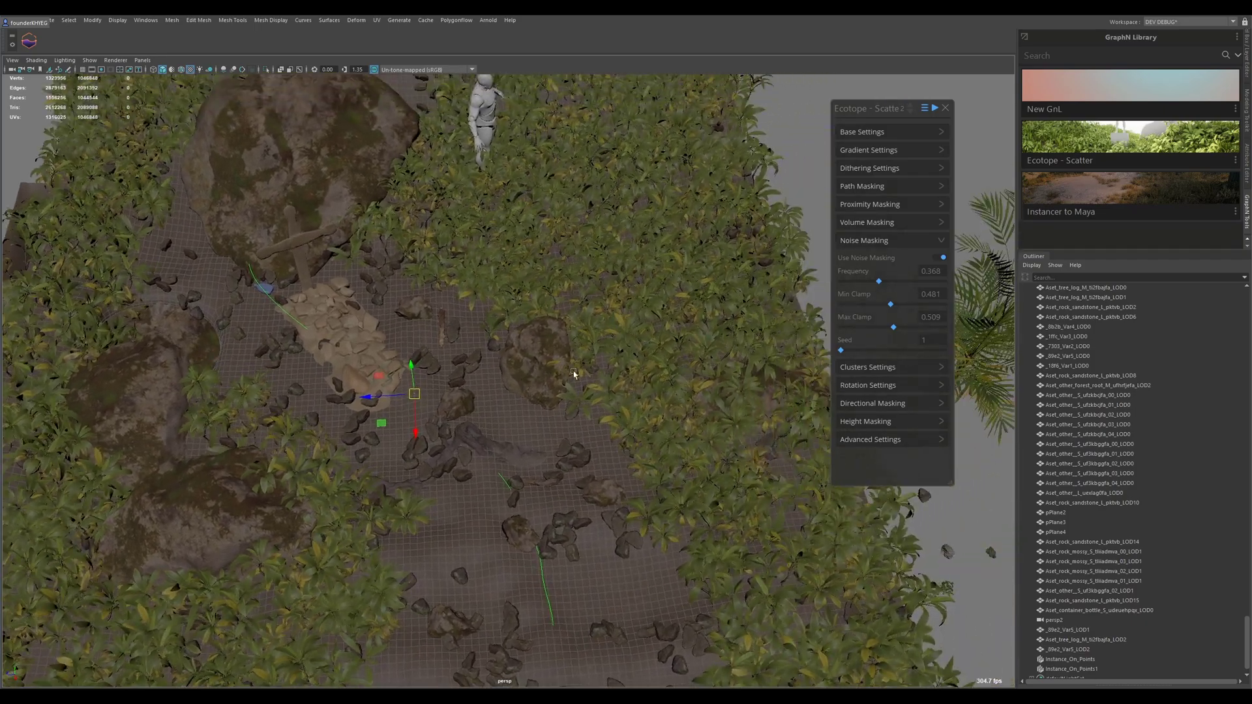
{"action": "middle_click_drag", "start_coordinate": [470, 363], "coordinate": [513, 360], "text": "alt"}
{"action": "left_click_drag", "start_coordinate": [561, 380], "coordinate": [491, 344], "text": "alt"}
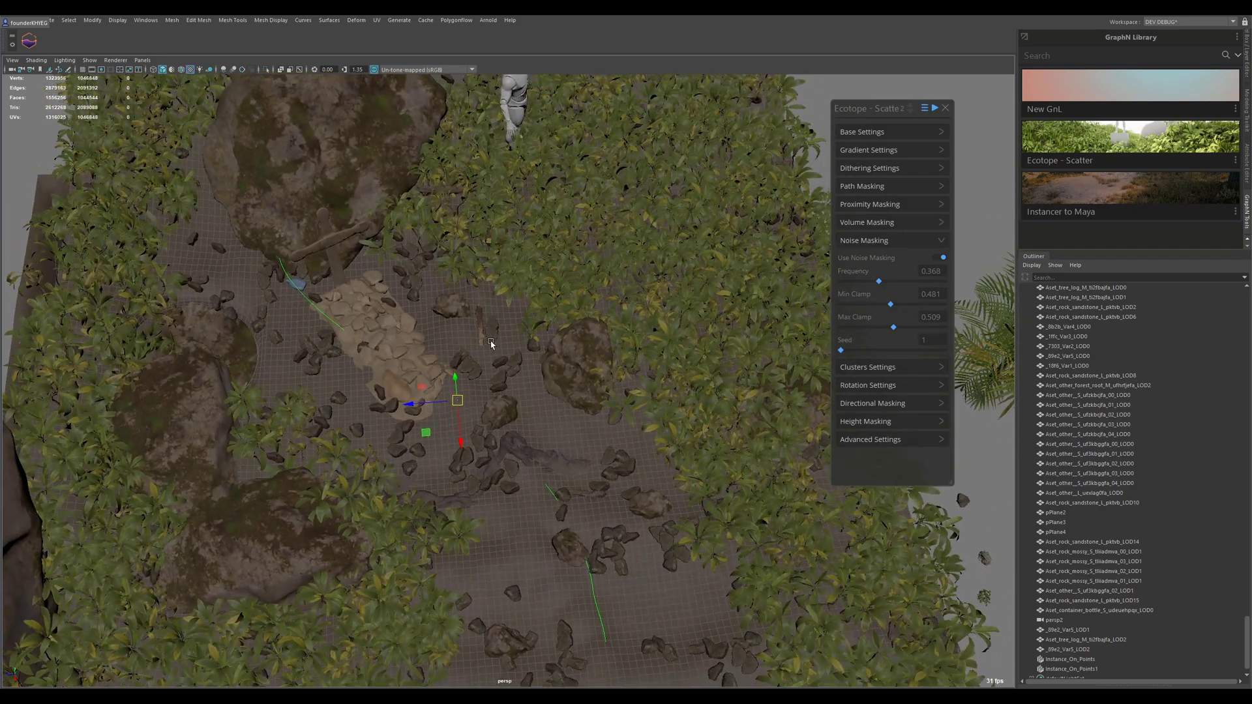
{"action": "middle_click_drag", "start_coordinate": [367, 422], "coordinate": [633, 257], "text": "alt"}
{"action": "scroll", "coordinate": [633, 259], "scroll_direction": "up", "scroll_amount": 5}
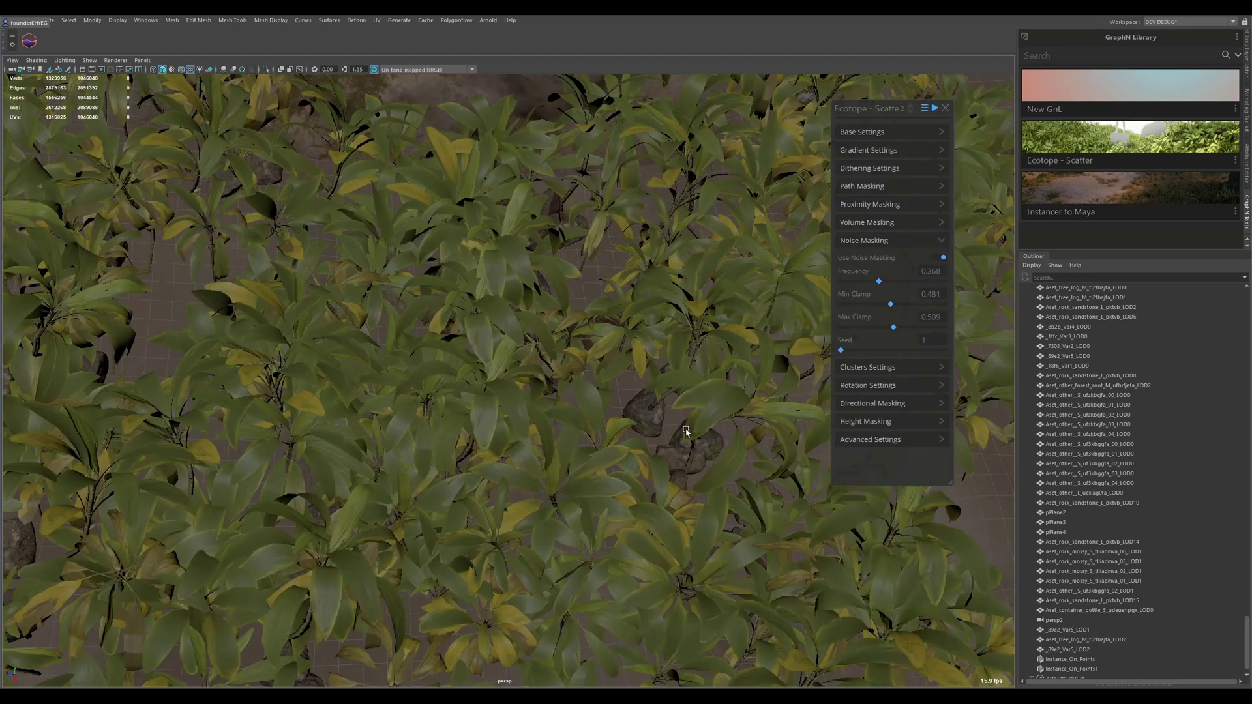
Step: Mask the scattered rocks with the path curve in Path Masking, turn off Reverse, and widen the mask slightly
{"action": "scroll", "coordinate": [648, 414], "scroll_direction": "down", "scroll_amount": 5}
{"action": "middle_click_drag", "start_coordinate": [637, 410], "coordinate": [609, 528], "text": "alt"}
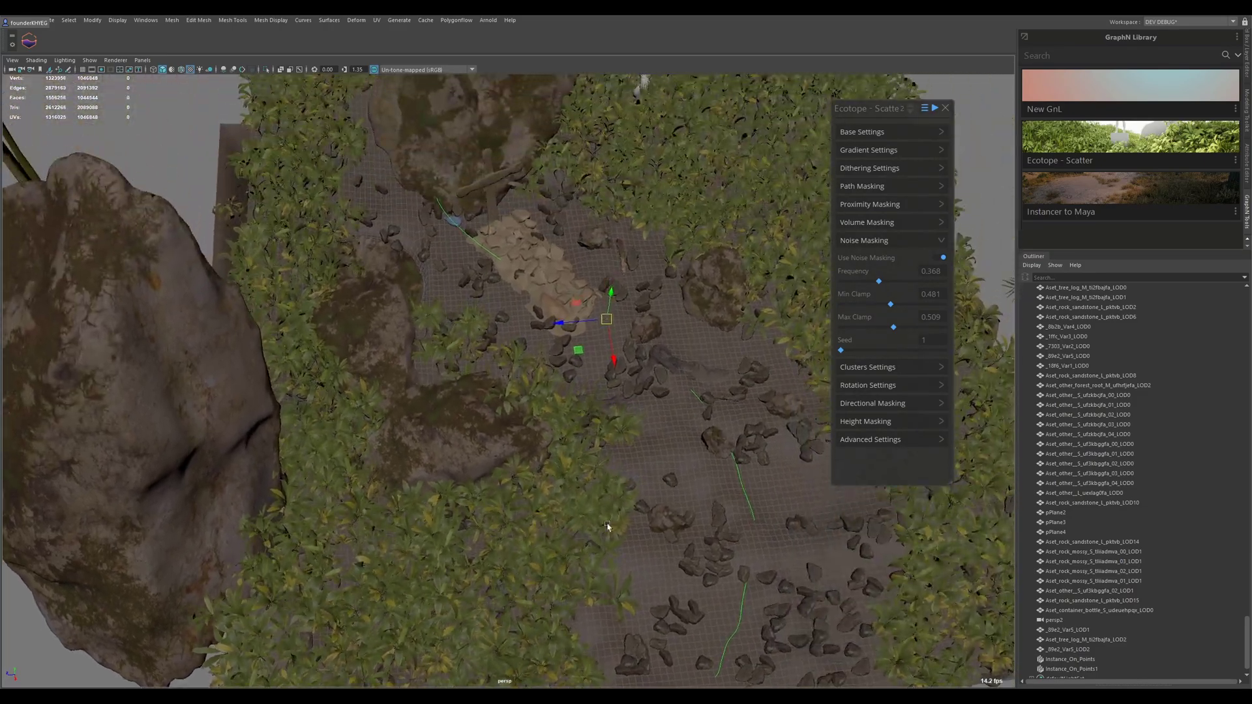
{"action": "left_click_drag", "start_coordinate": [609, 528], "coordinate": [501, 378], "text": "alt"}
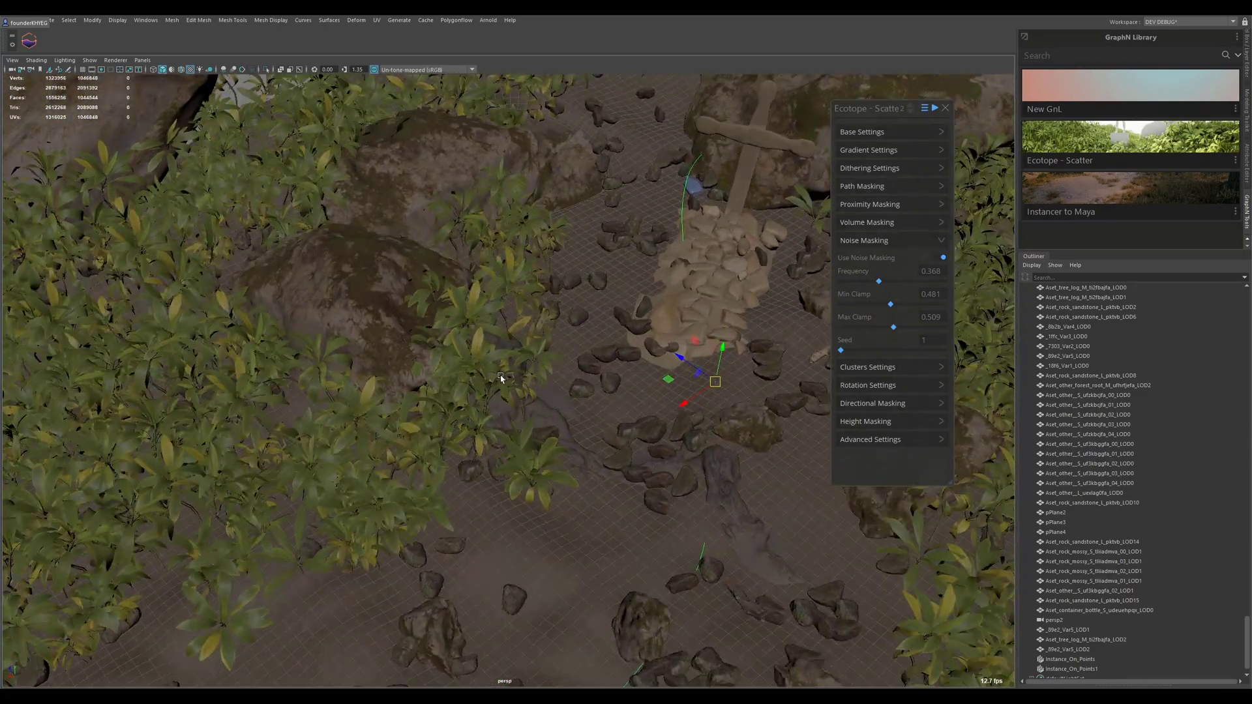
{"action": "left_click_drag", "start_coordinate": [322, 441], "coordinate": [307, 413], "text": "alt"}
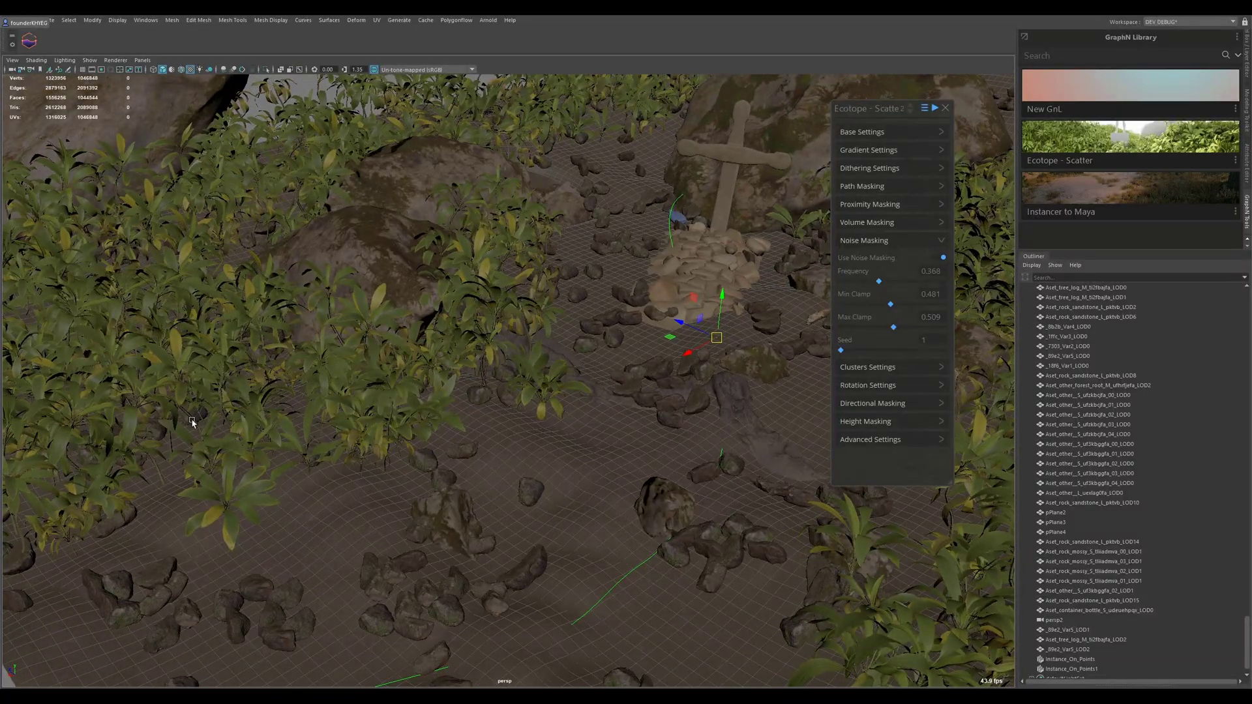
{"action": "scroll", "coordinate": [245, 412], "scroll_direction": "down", "scroll_amount": 5}
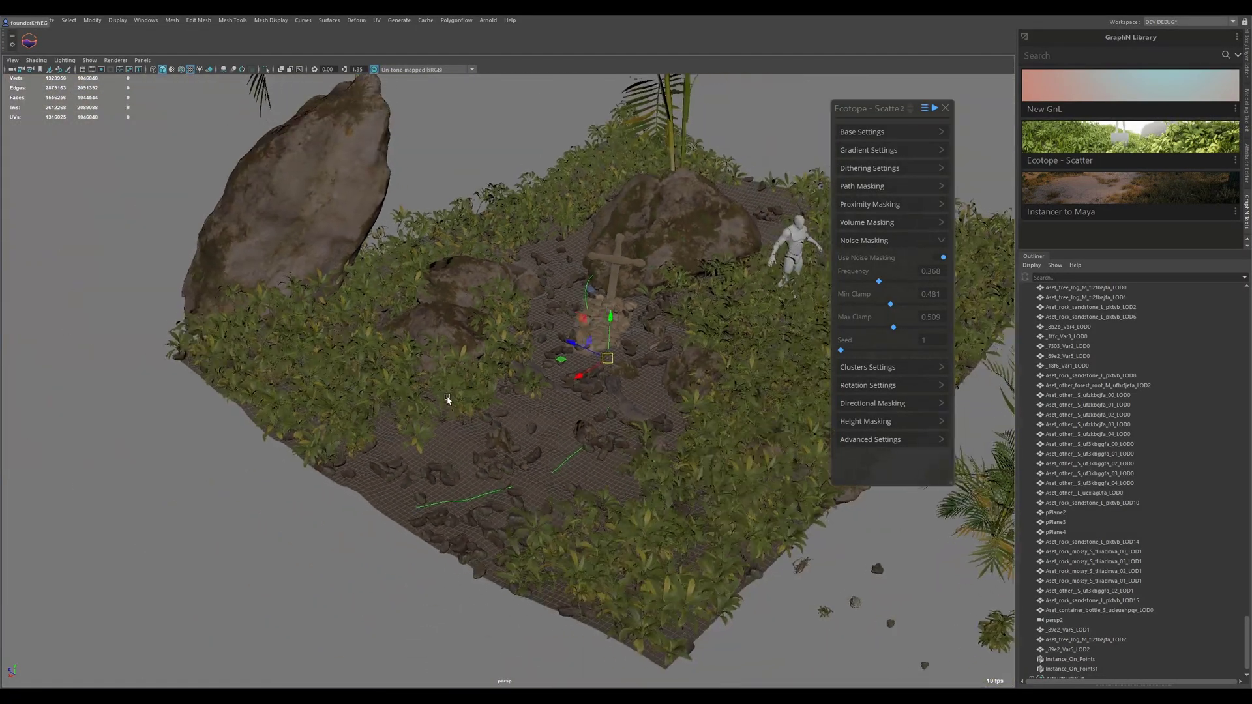
{"action": "left_click_drag", "start_coordinate": [447, 400], "coordinate": [580, 410], "text": "alt"}
{"action": "left_click", "coordinate": [558, 234]}
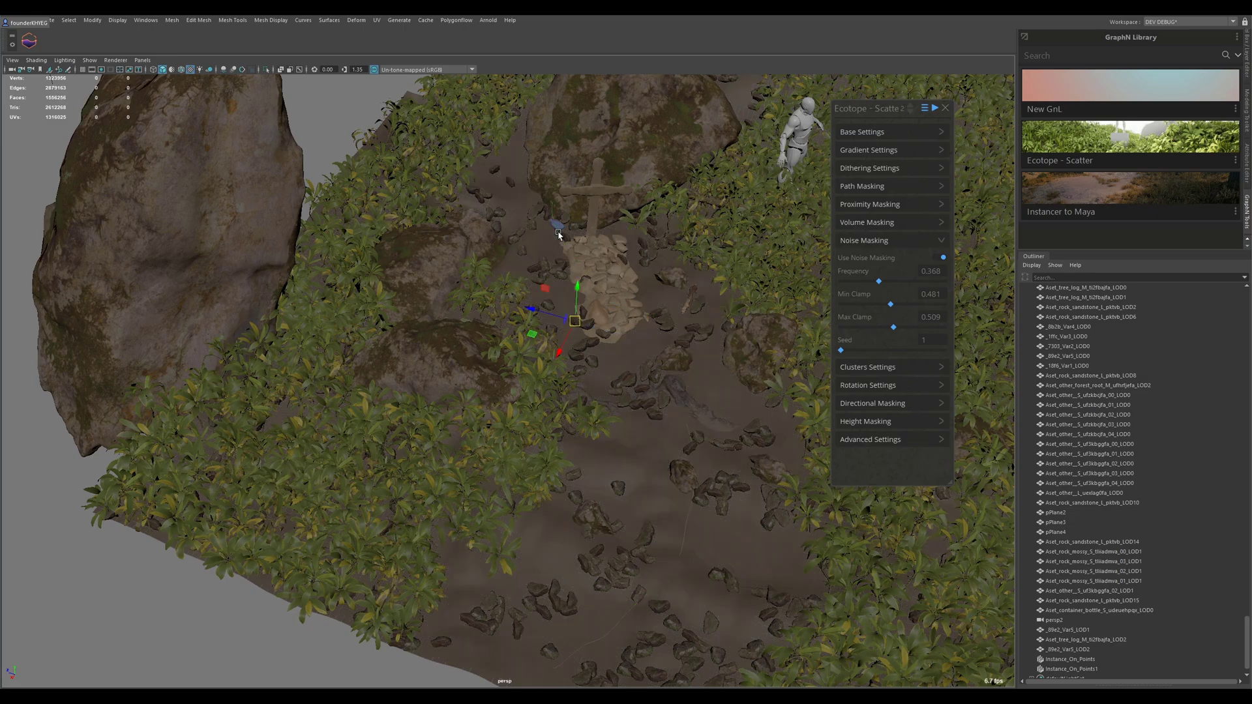
{"action": "left_click", "coordinate": [905, 184]}
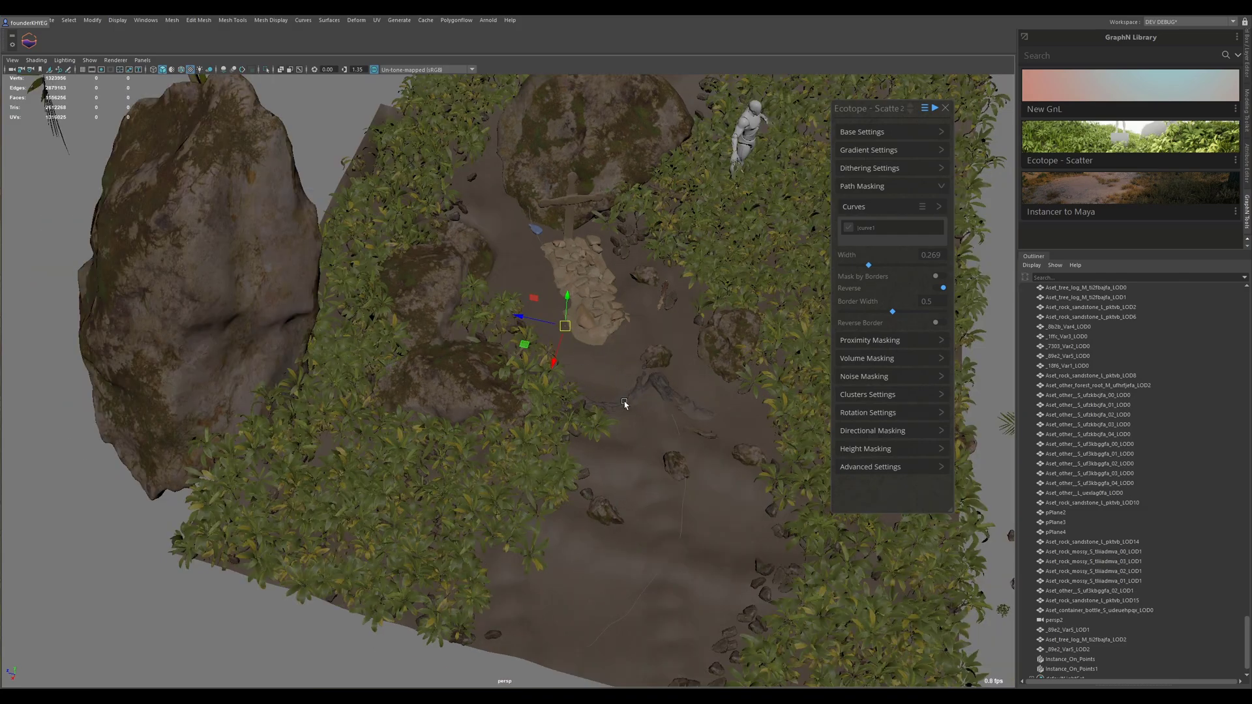
{"action": "left_click", "coordinate": [942, 289]}
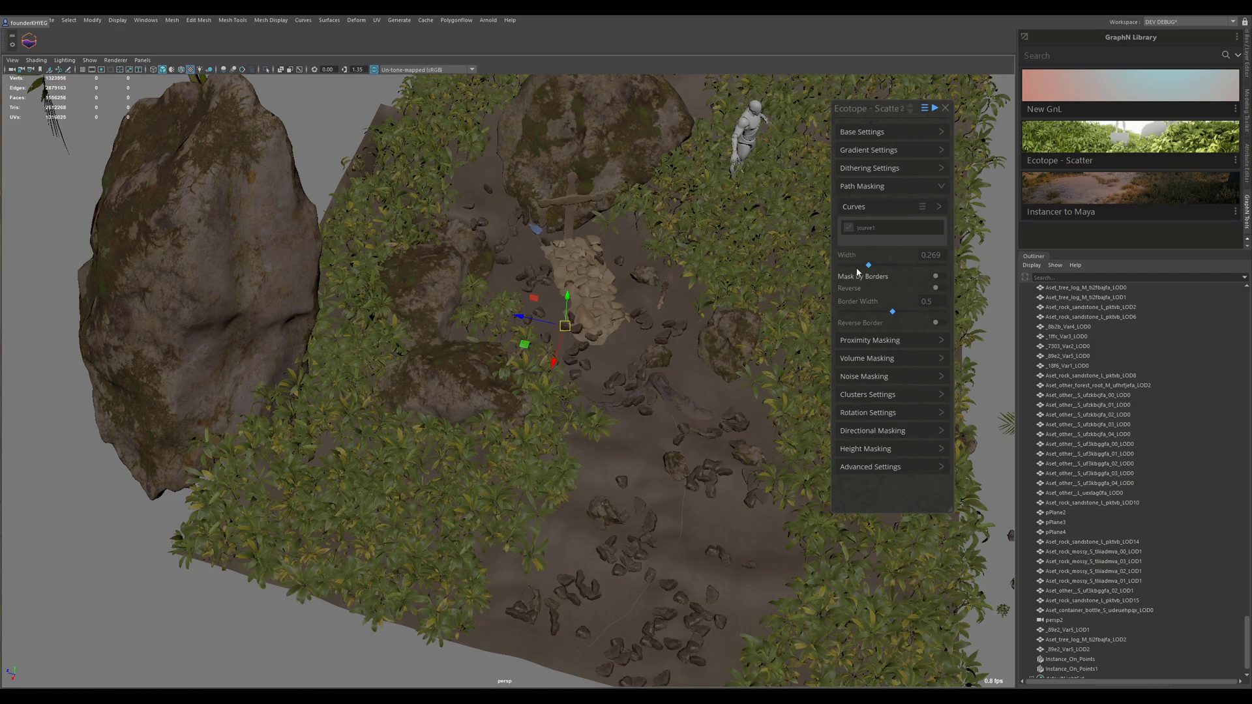
{"action": "mouse_move", "coordinate": [869, 265]}
{"action": "left_mouse_down"}
{"action": "mouse_move", "coordinate": [853, 274]}
{"action": "mouse_move", "coordinate": [885, 288]}
{"action": "mouse_move", "coordinate": [875, 284]}
{"action": "left_mouse_up"}
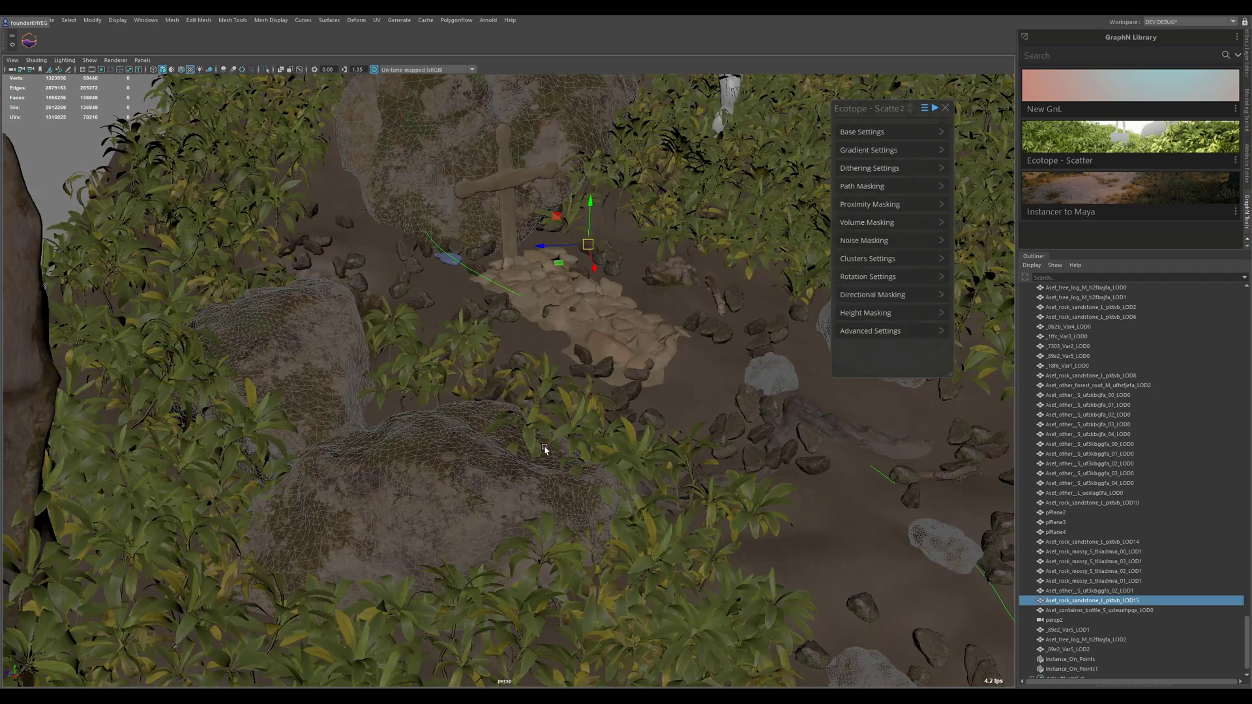
Step: Assign the selected sandstone boulders as the Scatter Surface of the new Ecotope - Scatter
{"action": "left_click_drag", "start_coordinate": [534, 445], "coordinate": [480, 433], "text": "alt"}
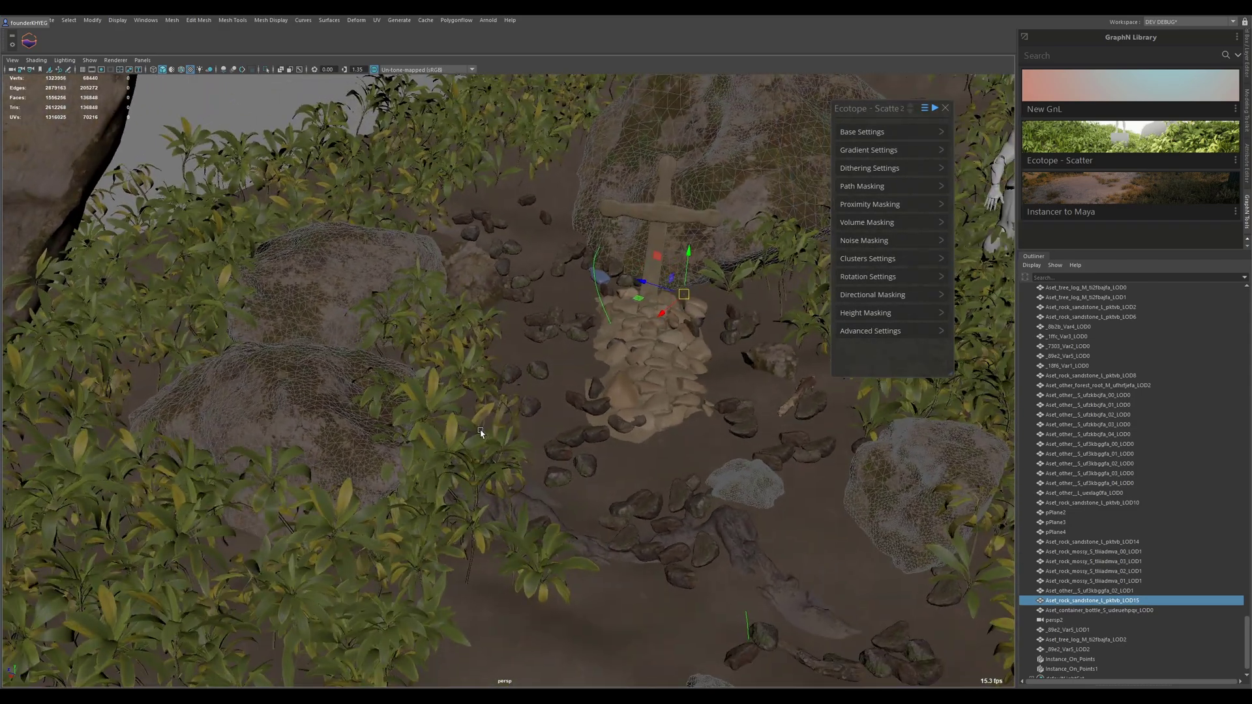
{"action": "mouse_move", "coordinate": [403, 432]}
{"action": "left_mouse_down", "text": "alt"}
{"action": "mouse_move", "coordinate": [317, 409]}
{"action": "mouse_move", "coordinate": [352, 424]}
{"action": "mouse_move", "coordinate": [416, 415]}
{"action": "left_mouse_up", "text": "alt"}
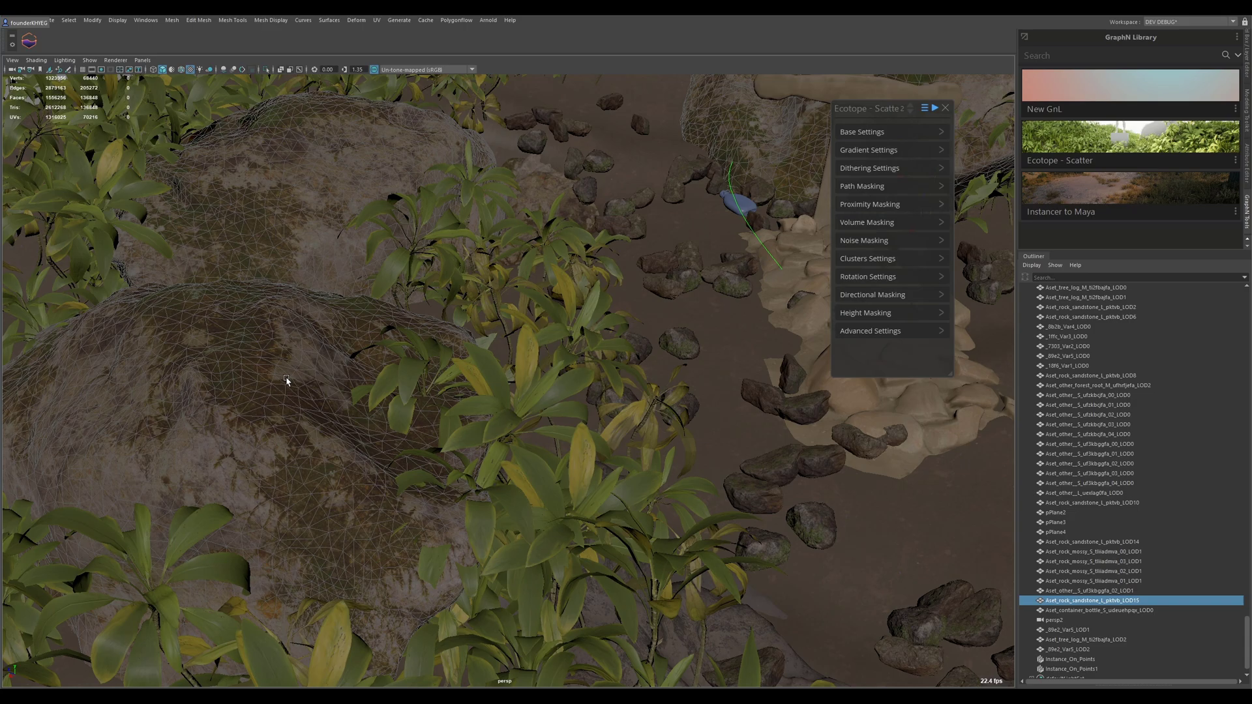
{"action": "left_click", "coordinate": [925, 109]}
{"action": "left_click", "coordinate": [955, 141]}
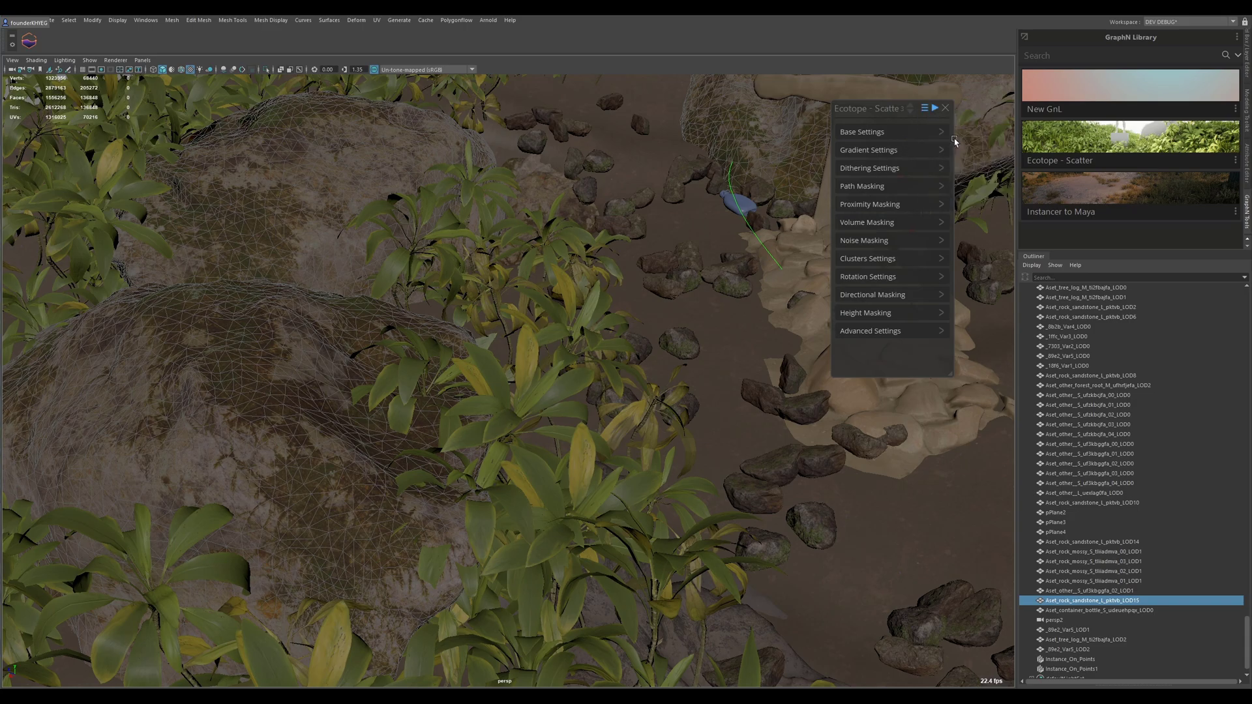
{"action": "left_click", "coordinate": [887, 134]}
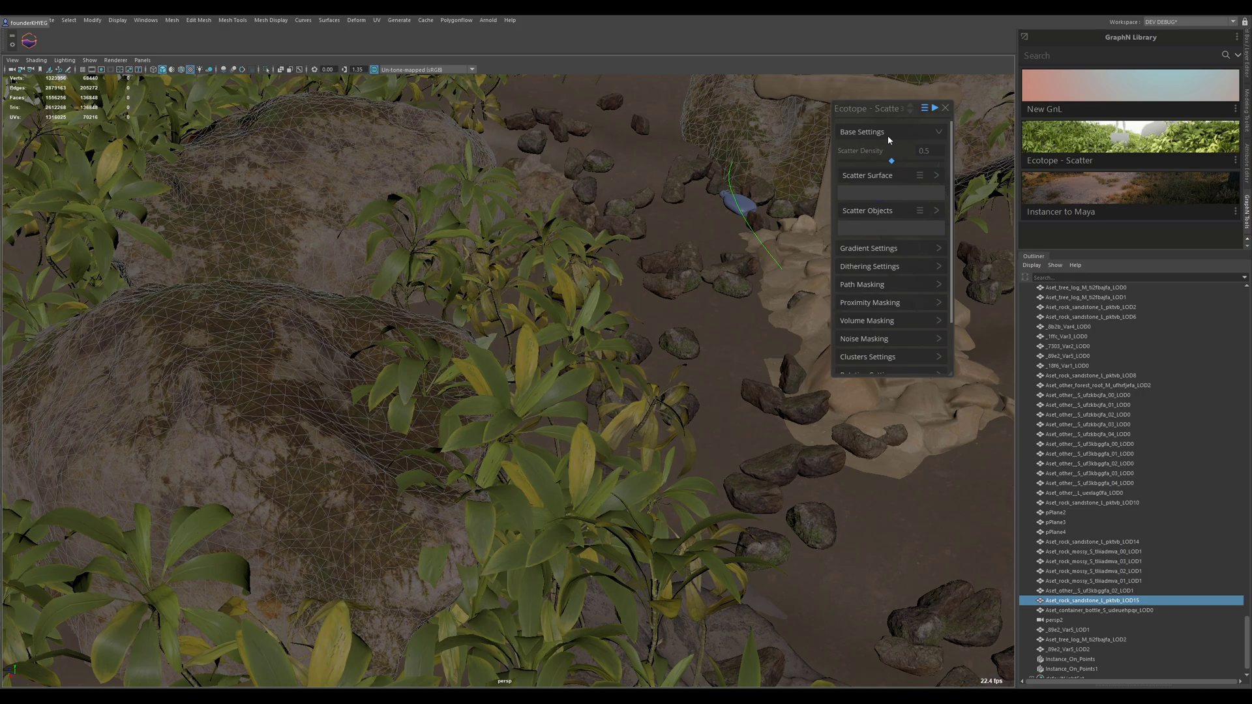
{"action": "left_click", "coordinate": [922, 176]}
{"action": "left_click", "coordinate": [941, 187]}
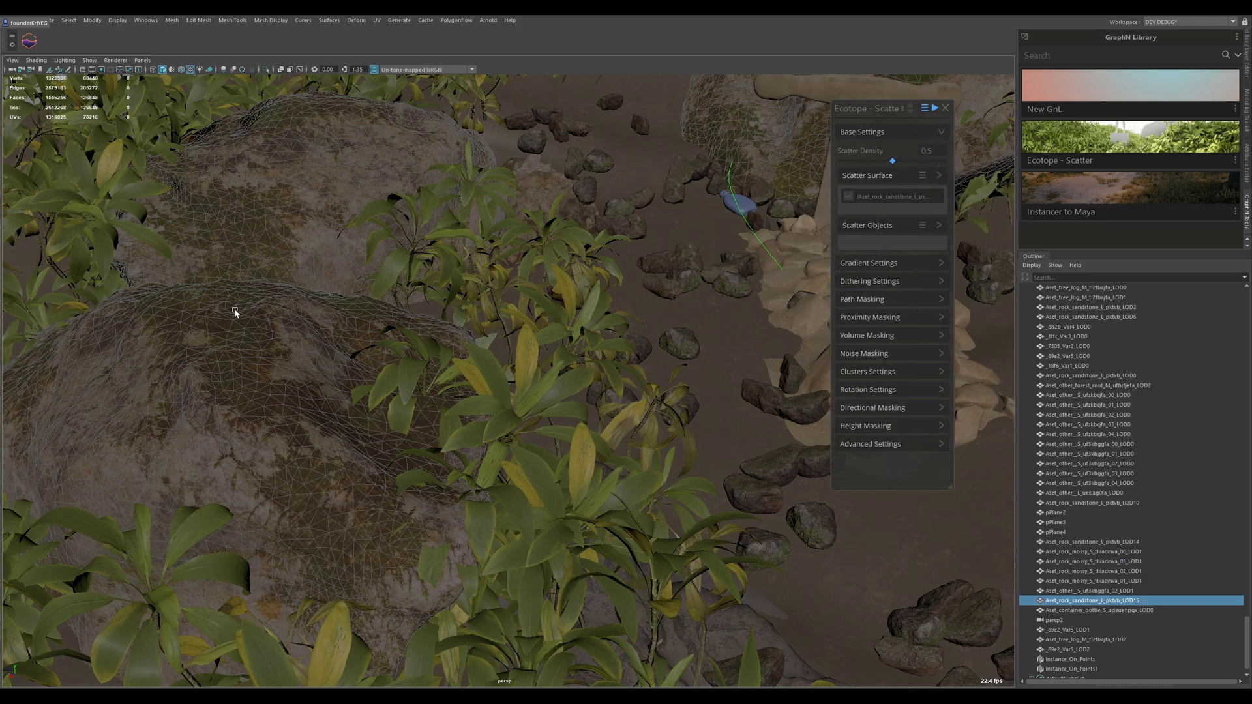
Step: Select the dry twig debris and the small mossy rocks beside the ground, and assign them as the Scatter Objects
{"action": "scroll", "coordinate": [268, 376], "scroll_direction": "down", "scroll_amount": 10}
{"action": "left_click_drag", "start_coordinate": [517, 509], "coordinate": [486, 498], "text": "alt"}
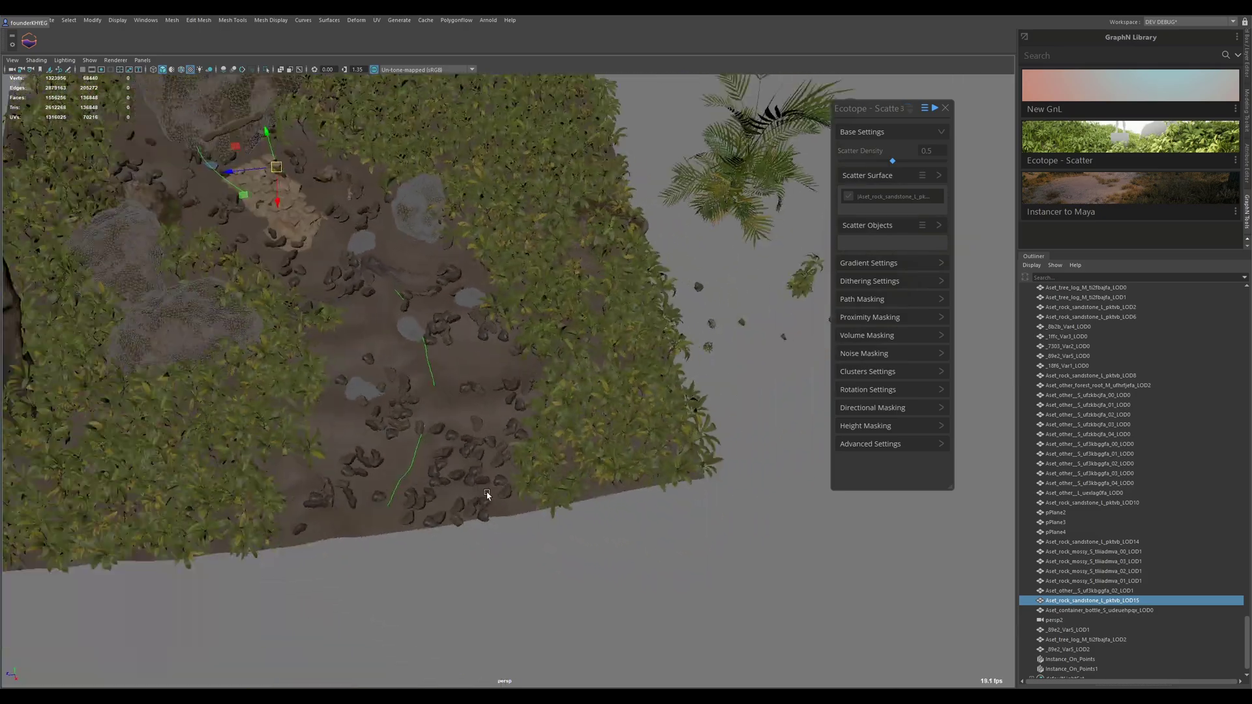
{"action": "scroll", "coordinate": [487, 498], "scroll_direction": "up", "scroll_amount": 3}
{"action": "left_click", "coordinate": [865, 357]}
{"action": "middle_click_drag", "start_coordinate": [755, 347], "coordinate": [396, 399], "text": "alt"}
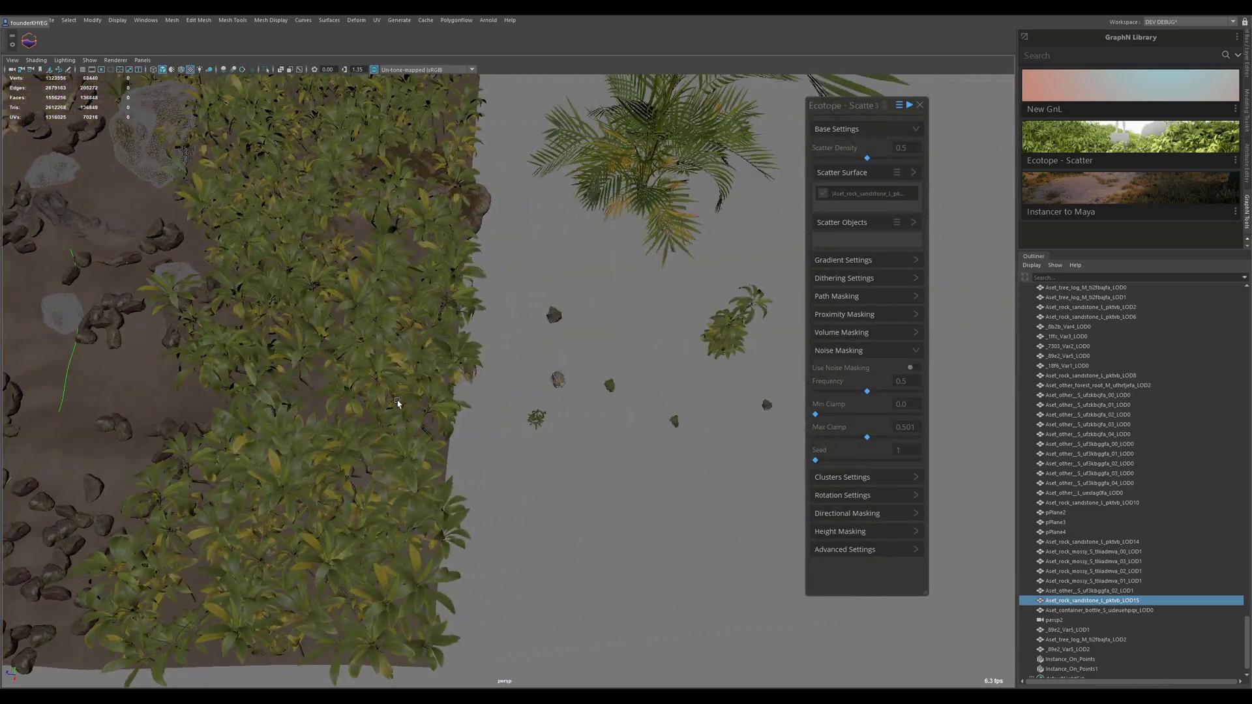
{"action": "left_click", "coordinate": [839, 351]}
{"action": "scroll", "coordinate": [597, 392], "scroll_direction": "up", "scroll_amount": 4}
{"action": "scroll", "coordinate": [598, 392], "scroll_direction": "up", "scroll_amount": 1}
{"action": "middle_click_drag", "start_coordinate": [642, 271], "coordinate": [358, 266], "text": "alt"}
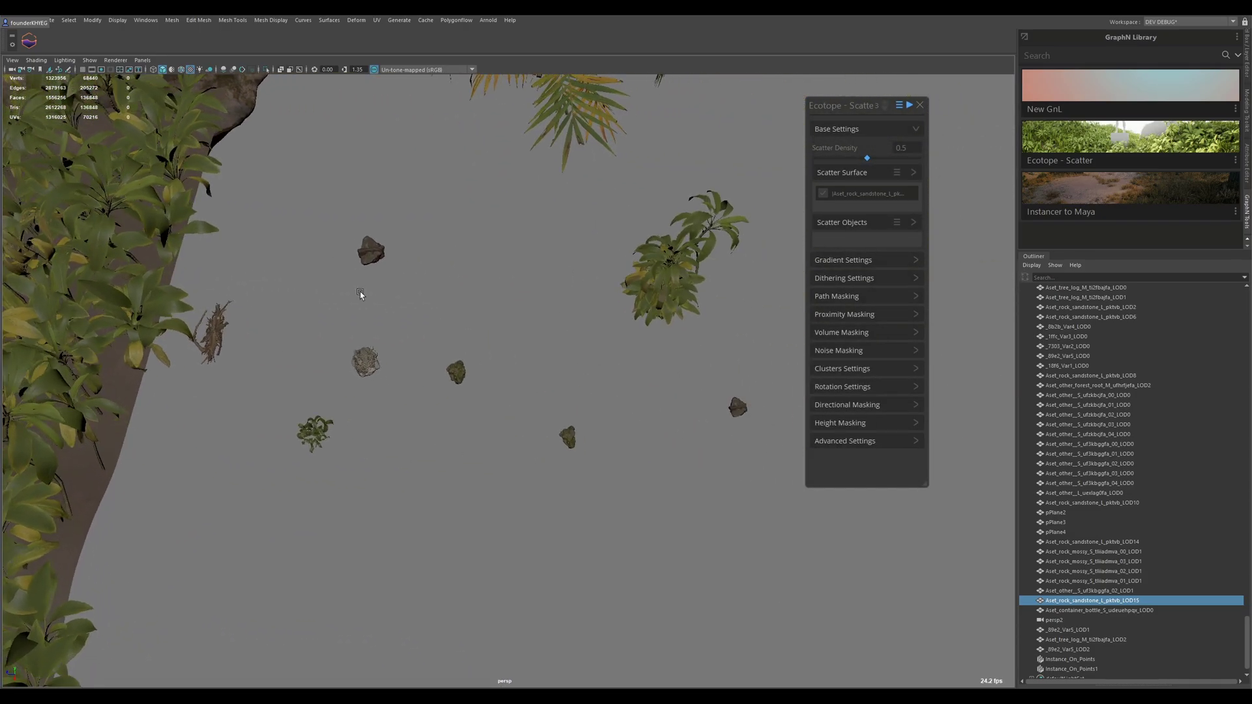
{"action": "left_click_drag", "start_coordinate": [290, 295], "coordinate": [193, 394]}
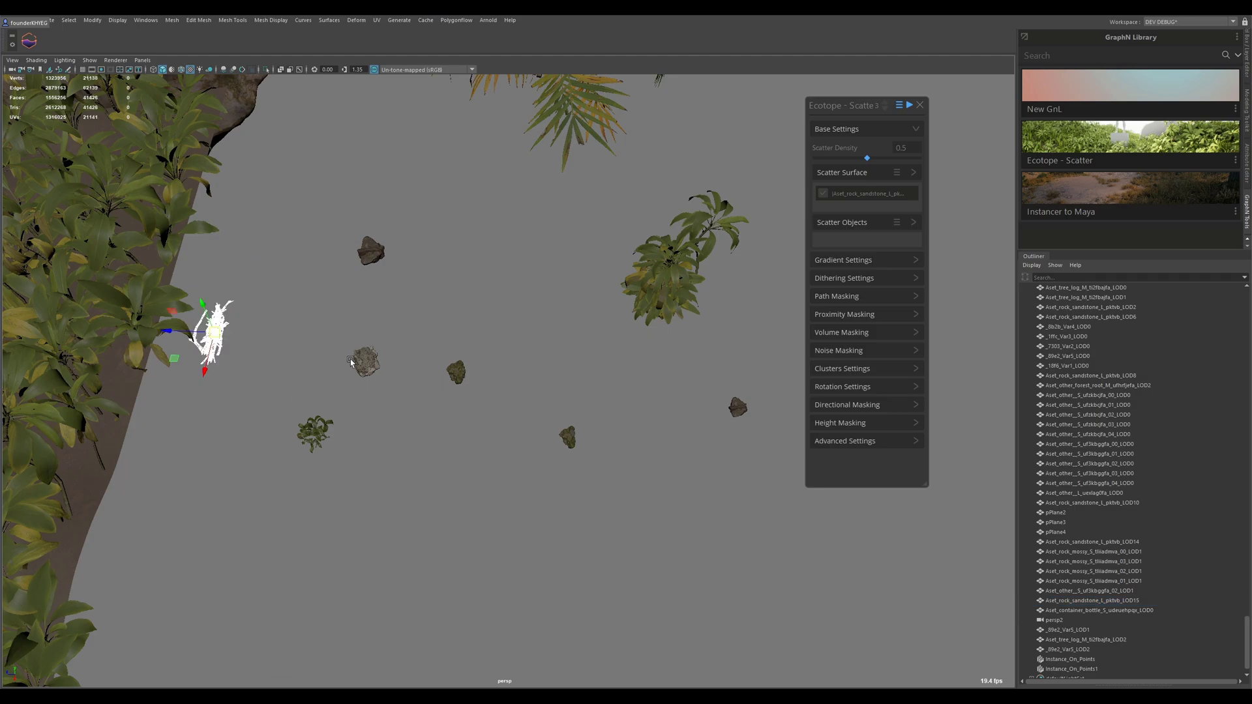
{"action": "scroll", "coordinate": [351, 362], "scroll_direction": "up", "scroll_amount": 2}
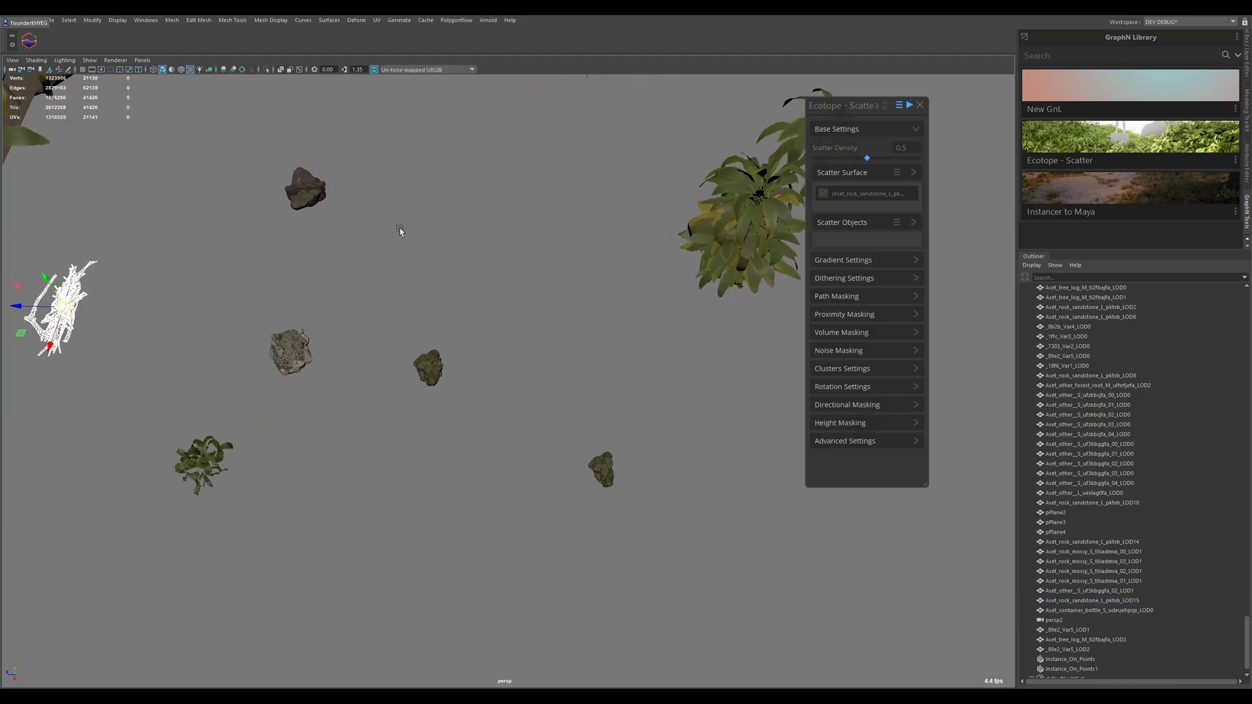
{"action": "middle_click_drag", "start_coordinate": [563, 378], "coordinate": [424, 354], "text": "alt"}
{"action": "left_click_drag", "start_coordinate": [652, 358], "coordinate": [766, 433]}
{"action": "scroll", "coordinate": [517, 397], "scroll_direction": "down", "scroll_amount": 4}
{"action": "middle_click_drag", "start_coordinate": [516, 397], "coordinate": [956, 451], "text": "alt"}
{"action": "left_click", "coordinate": [896, 226]}
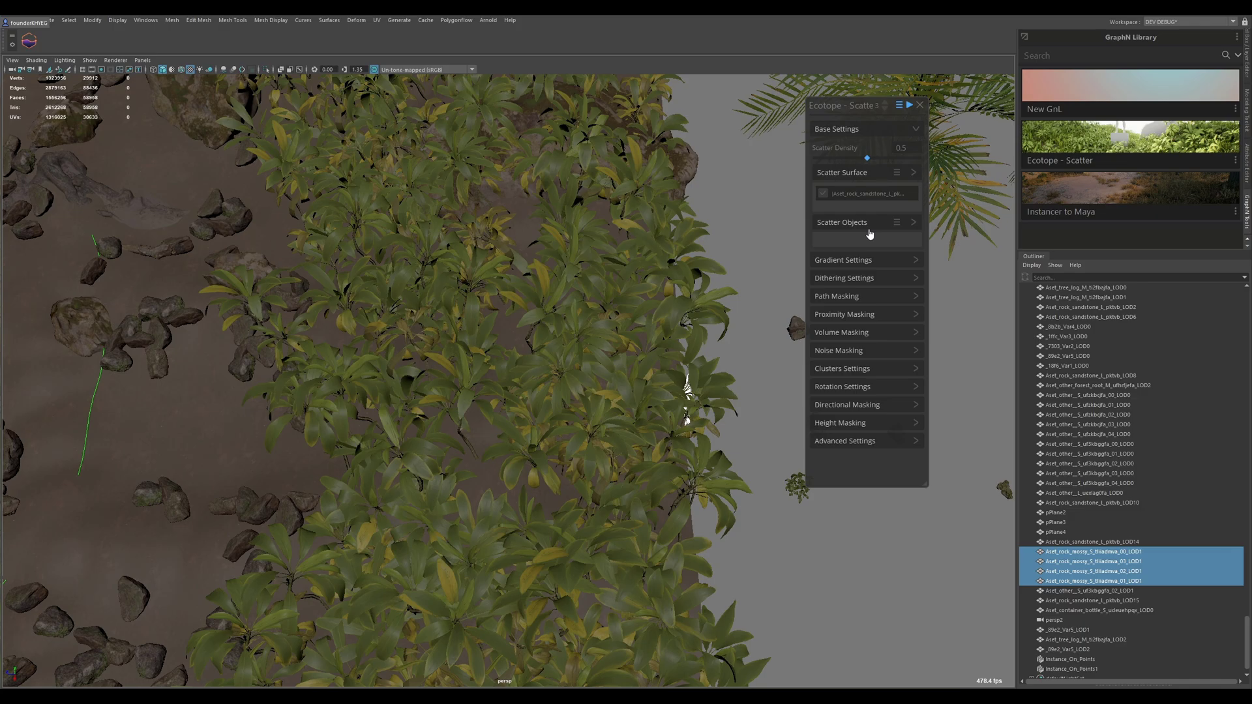
Step: Set the boulder debris scatter's density to 0.892 and its Gradient to 0.131
{"action": "key", "text": "f"}
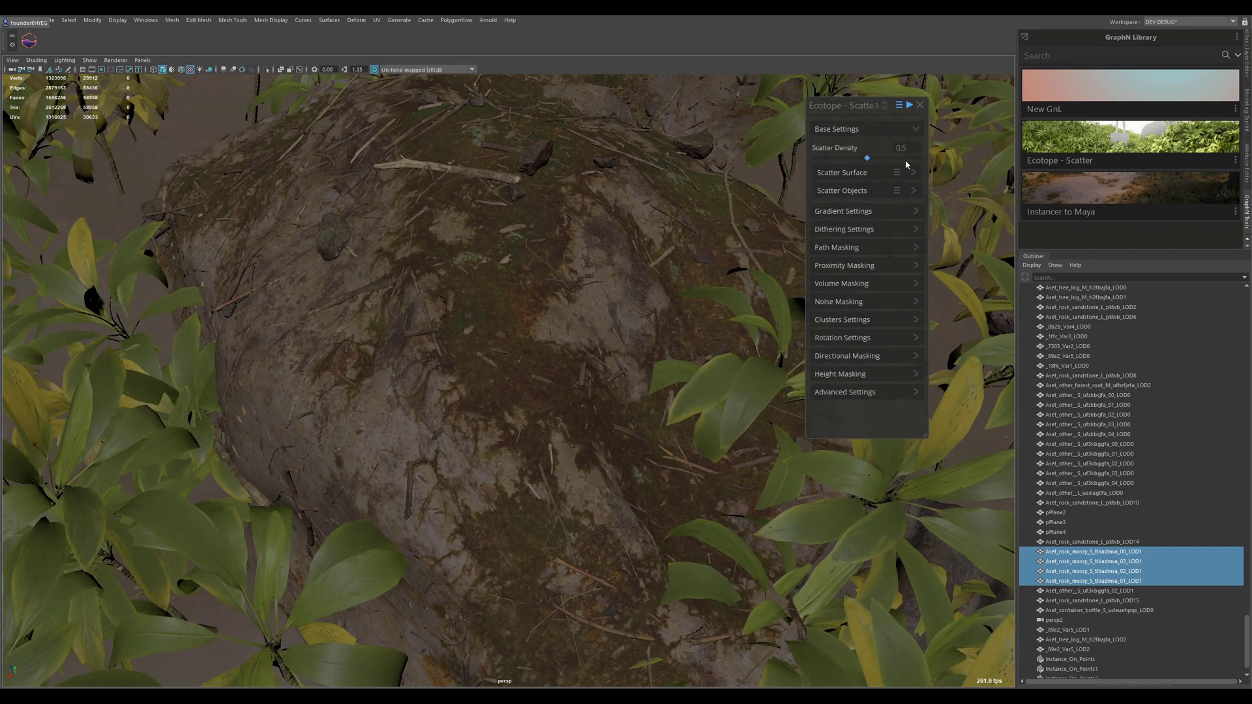
{"action": "left_click", "coordinate": [905, 159]}
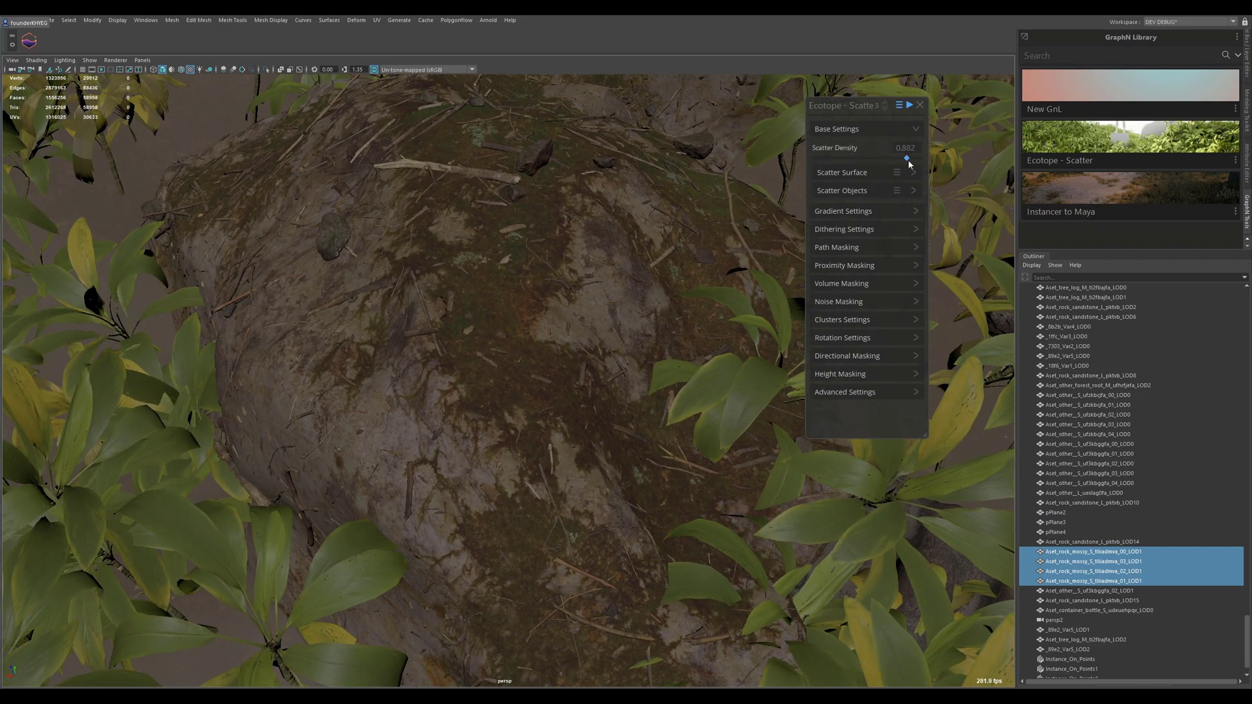
{"action": "left_click_drag", "start_coordinate": [907, 161], "coordinate": [908, 161]}
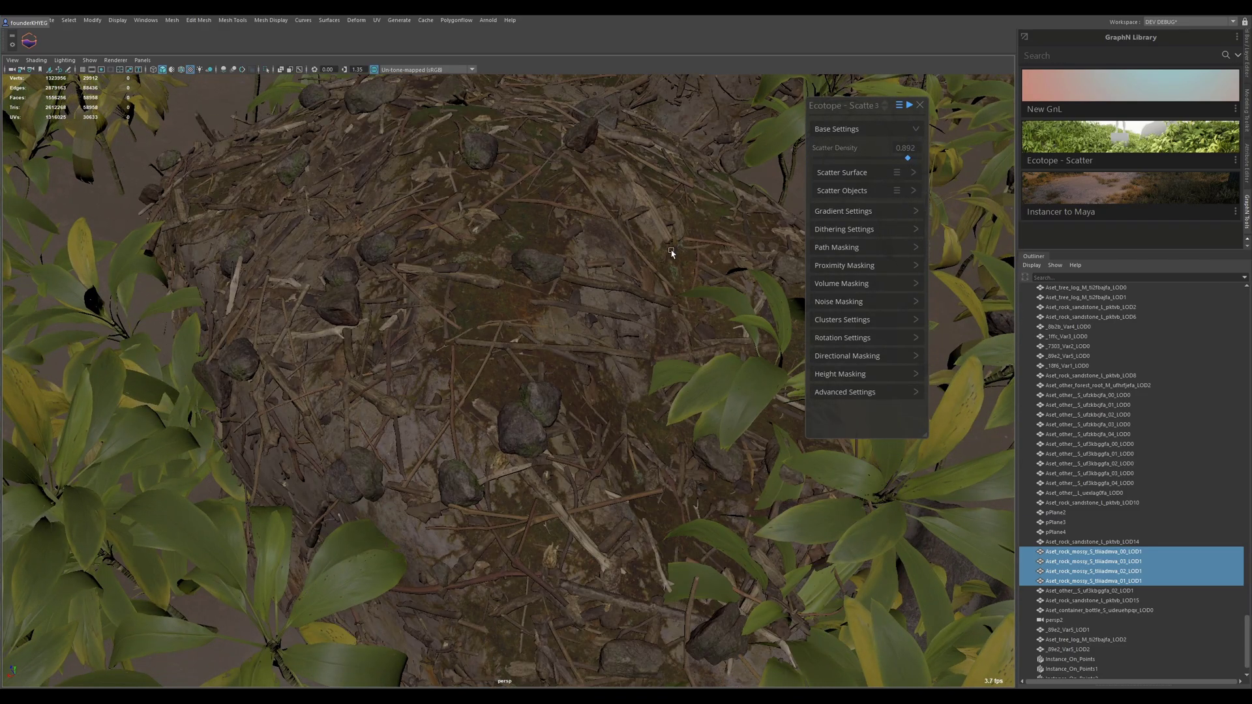
{"action": "left_click_drag", "start_coordinate": [670, 252], "coordinate": [559, 329], "text": "alt"}
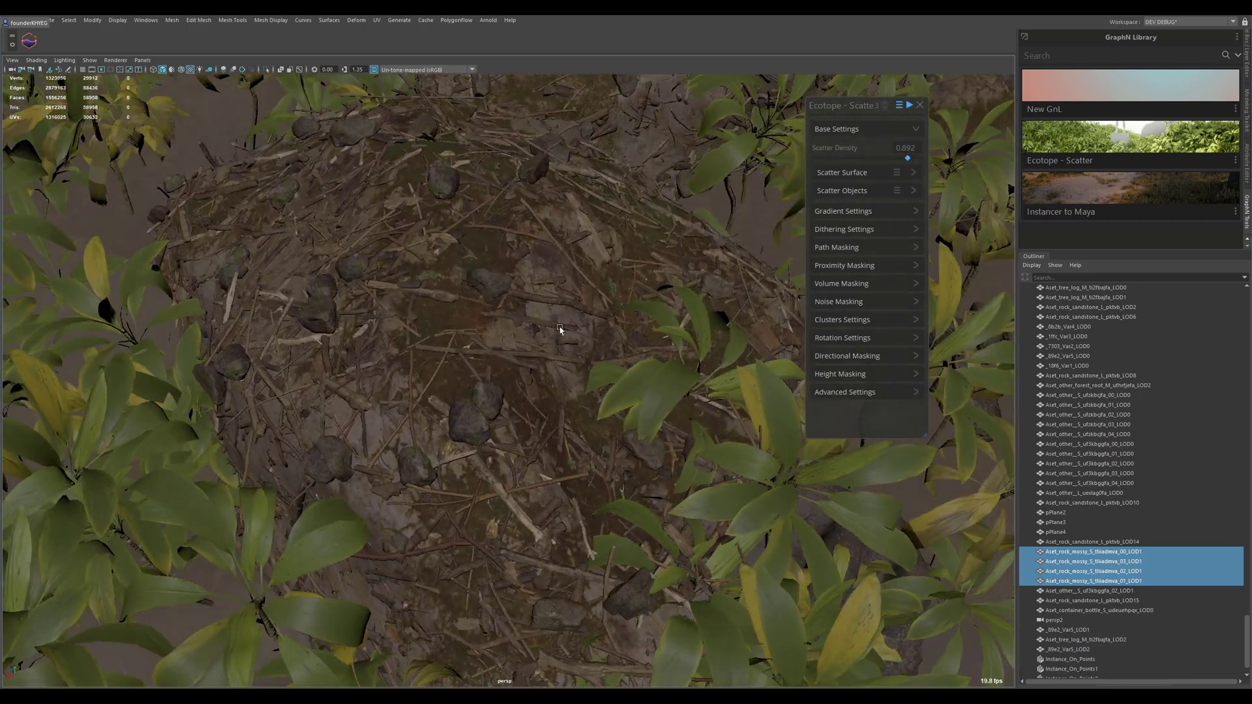
{"action": "left_click", "coordinate": [872, 214]}
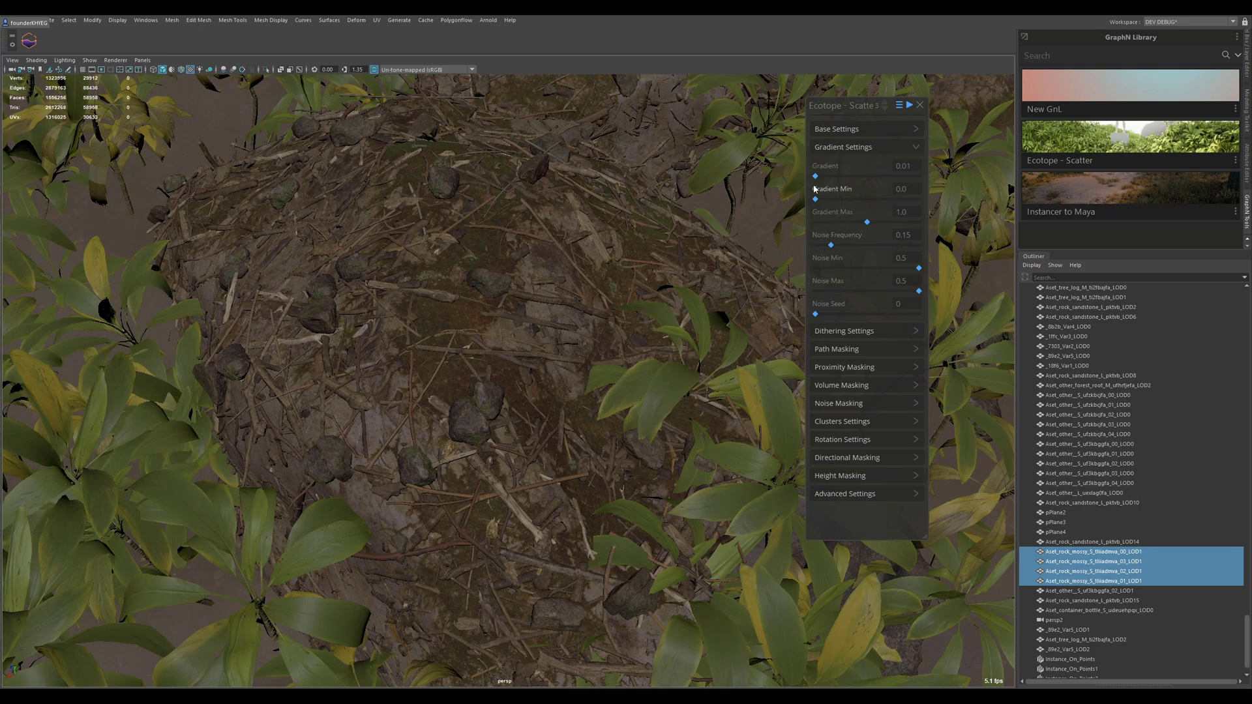
{"action": "mouse_move", "coordinate": [815, 176]}
{"action": "left_mouse_down"}
{"action": "mouse_move", "coordinate": [843, 185]}
{"action": "mouse_move", "coordinate": [828, 177]}
{"action": "left_mouse_up"}
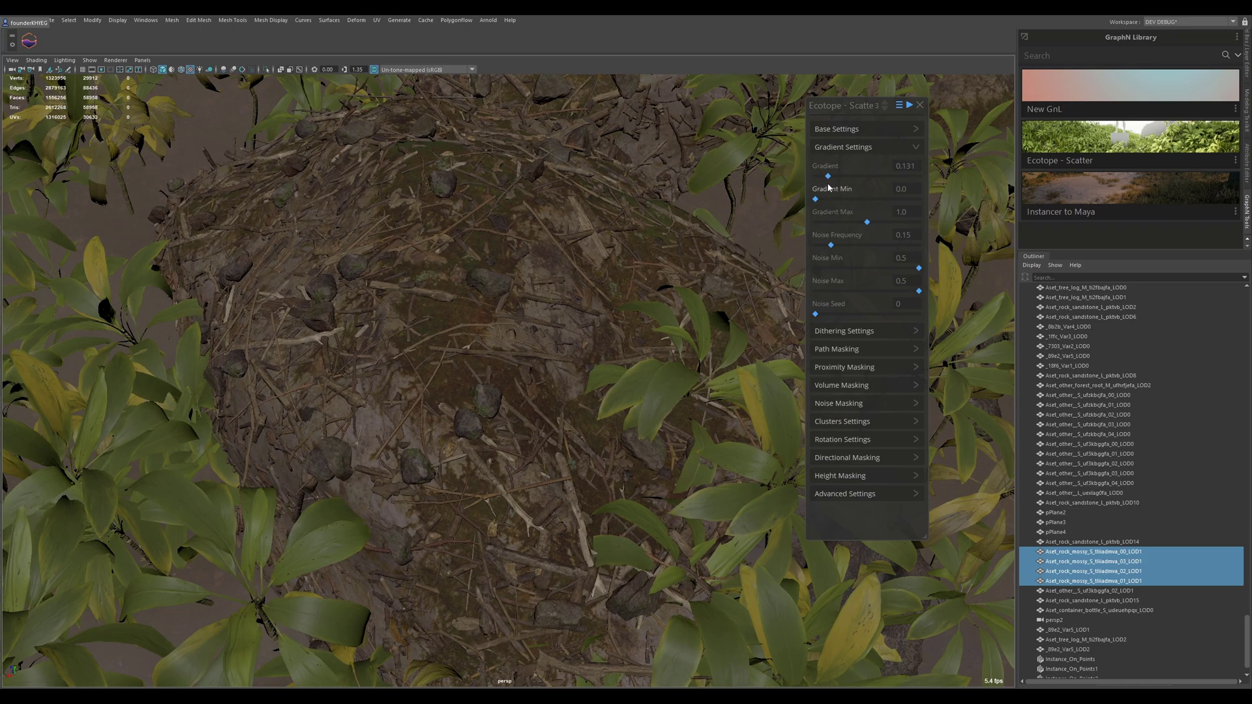
{"action": "left_click_drag", "start_coordinate": [503, 295], "coordinate": [508, 365], "text": "alt"}
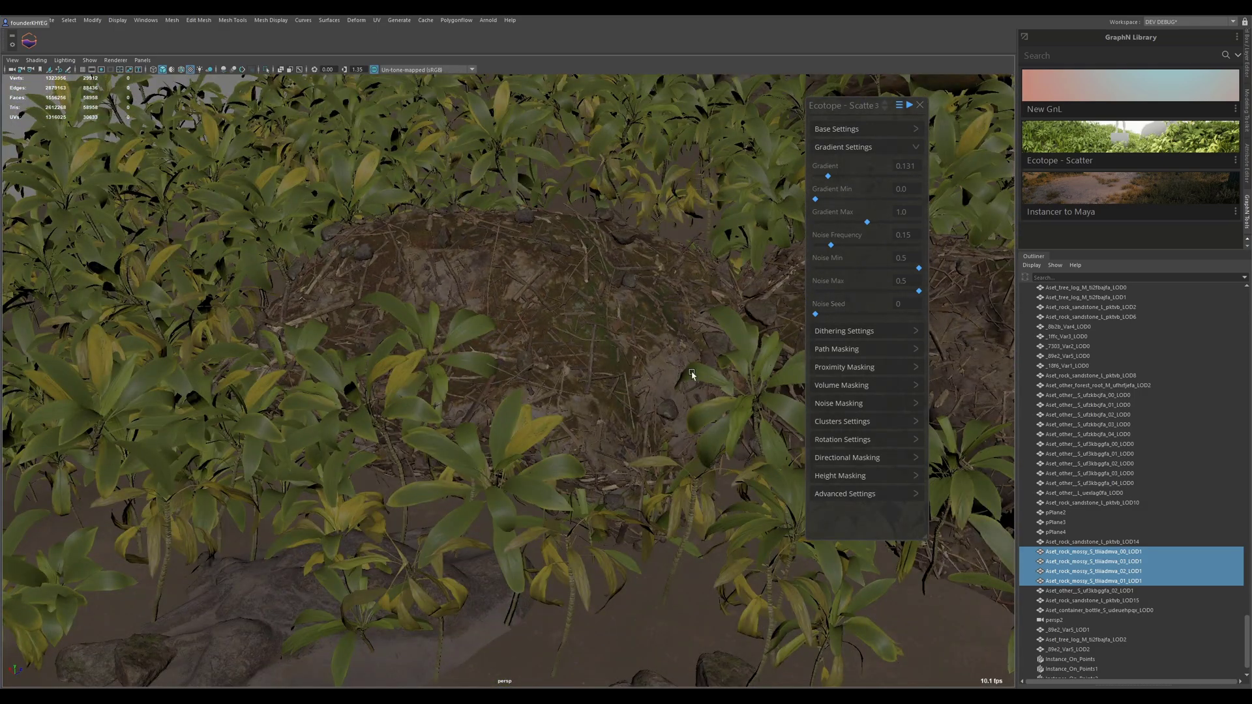
{"action": "mouse_move", "coordinate": [618, 455]}
{"action": "left_mouse_down", "text": "alt"}
{"action": "mouse_move", "coordinate": [617, 565]}
{"action": "mouse_move", "coordinate": [584, 414]}
{"action": "mouse_move", "coordinate": [577, 423]}
{"action": "mouse_move", "coordinate": [612, 452]}
{"action": "left_mouse_up", "text": "alt"}
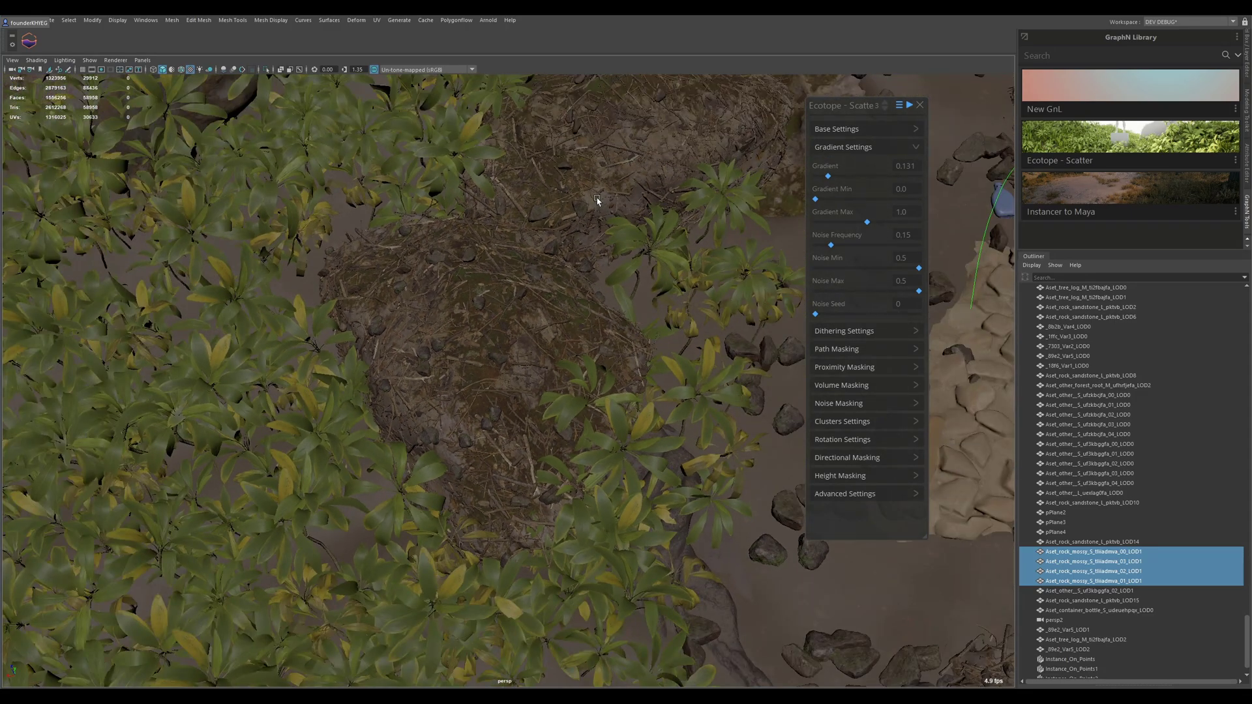
{"action": "middle_click_drag", "start_coordinate": [596, 197], "coordinate": [653, 279], "text": "alt"}
{"action": "left_click_drag", "start_coordinate": [483, 547], "coordinate": [553, 448], "text": "alt"}
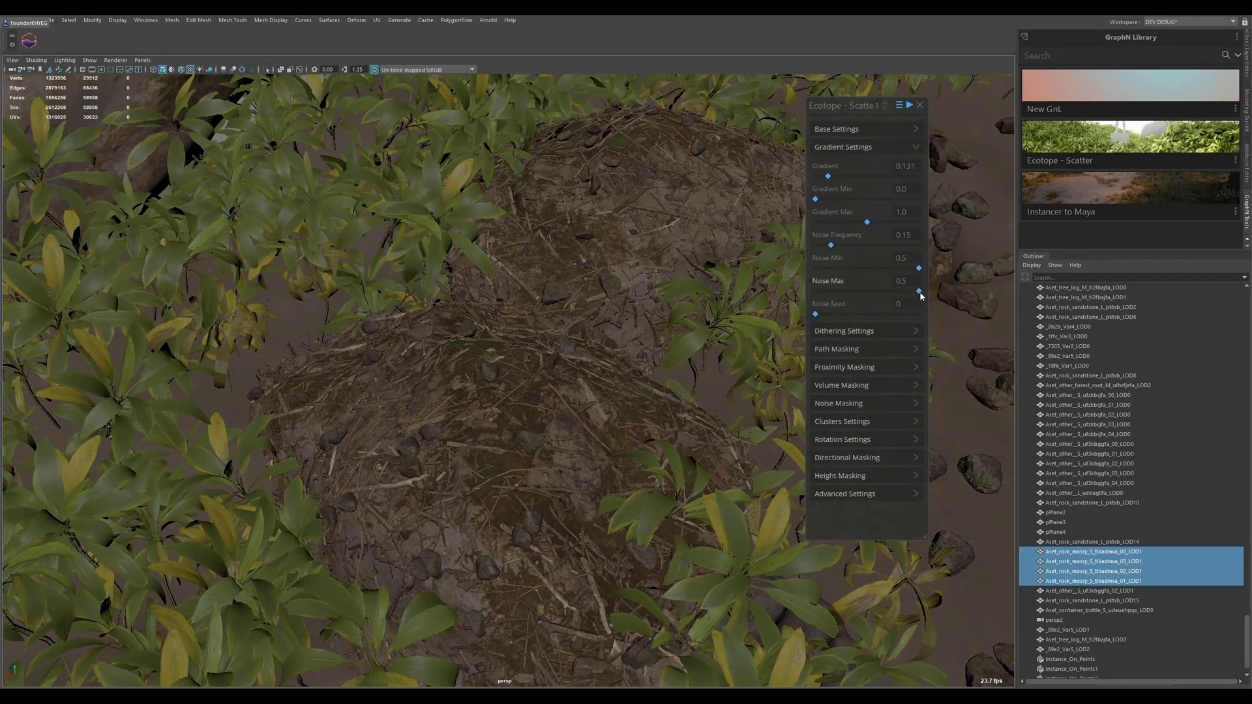
Step: Set the gradient's Noise Min to 0.033 and Noise Max to 0.104 for the boulder debris
{"action": "left_click_drag", "start_coordinate": [919, 292], "coordinate": [871, 277]}
{"action": "scroll", "coordinate": [572, 474], "scroll_direction": "up", "scroll_amount": 2}
{"action": "middle_click_drag", "start_coordinate": [573, 474], "coordinate": [570, 386], "text": "alt"}
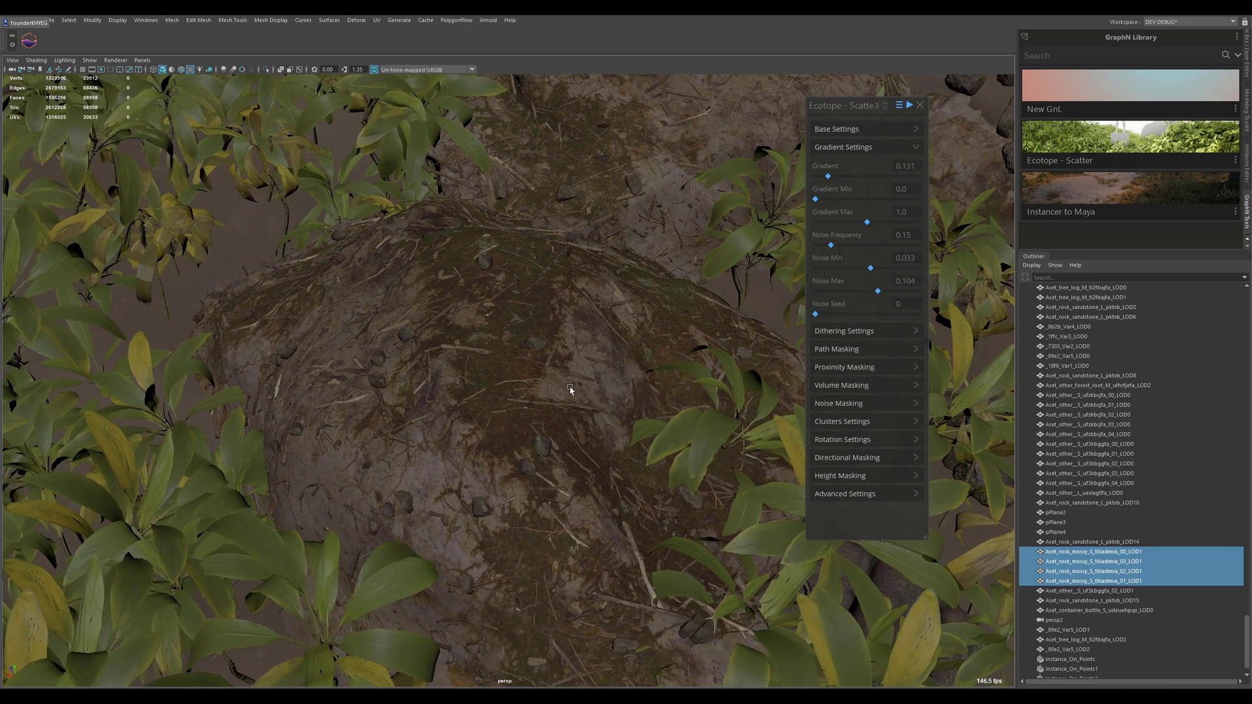
{"action": "left_click_drag", "start_coordinate": [571, 389], "coordinate": [521, 385], "text": "alt"}
Step: Set the boulder debris Scatter Density to 0.816 and raise Max Instance Count to 50000
{"action": "left_click", "coordinate": [889, 130]}
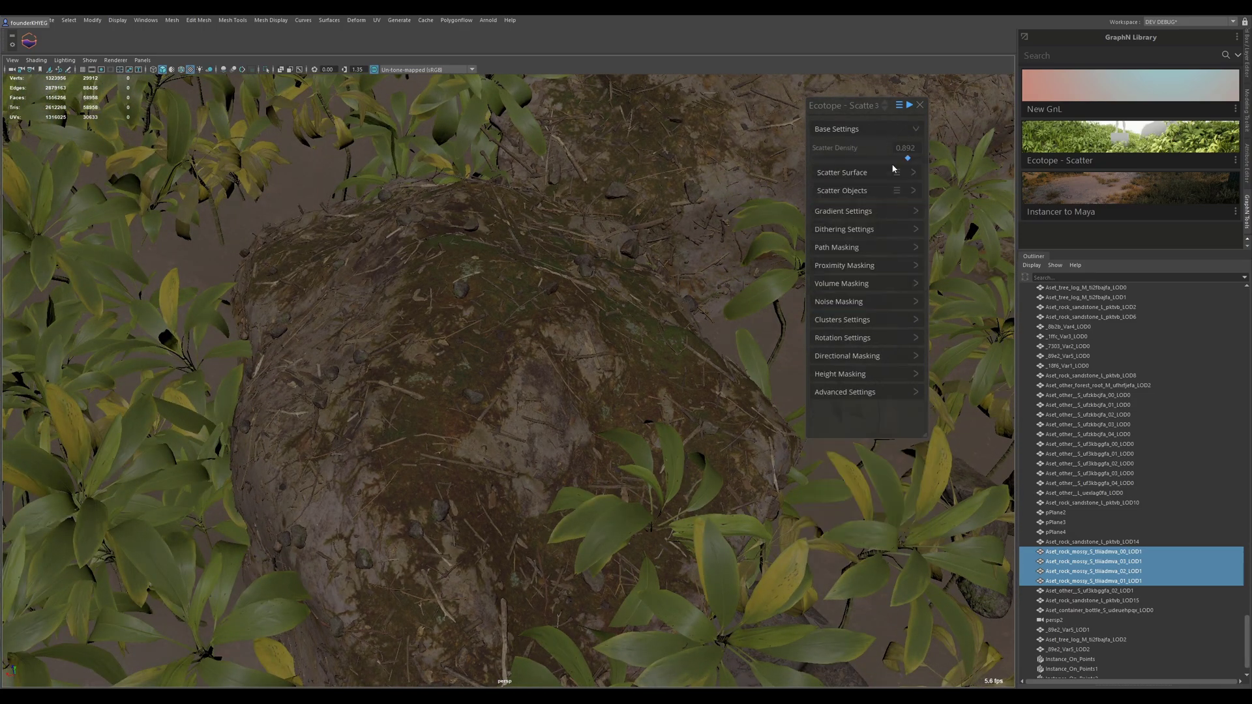
{"action": "left_click_drag", "start_coordinate": [901, 158], "coordinate": [906, 157]}
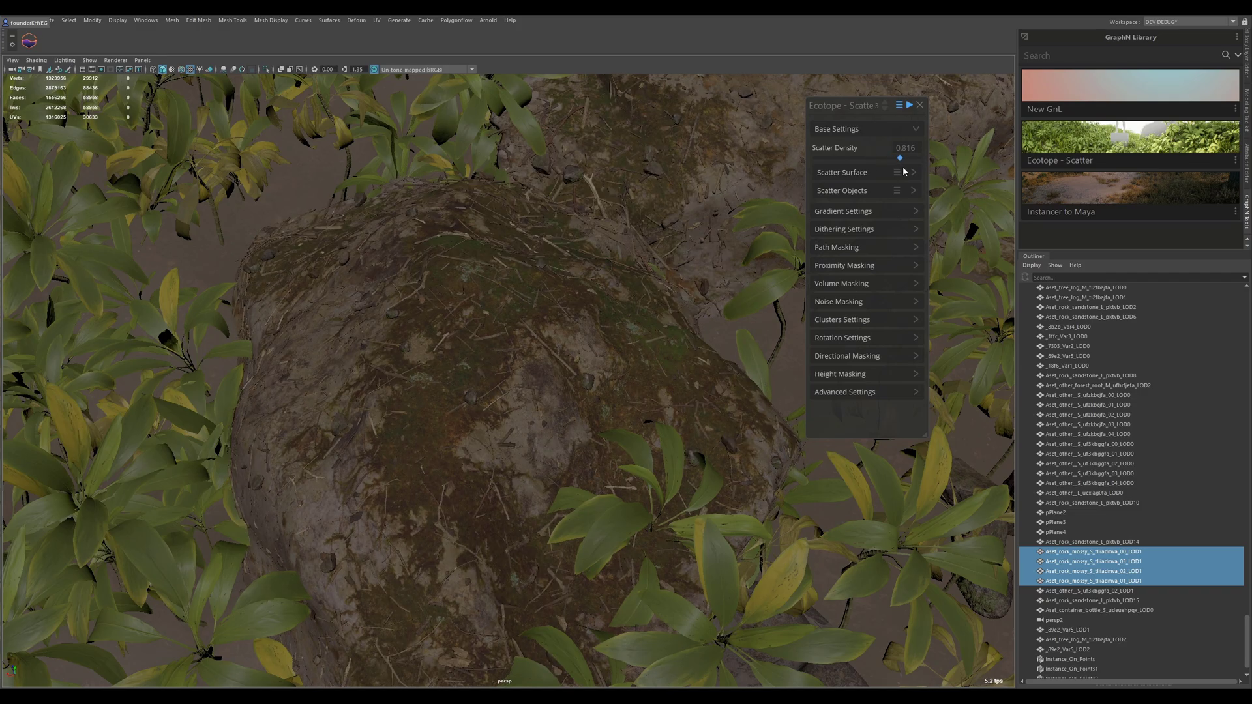
{"action": "left_click", "coordinate": [891, 390]}
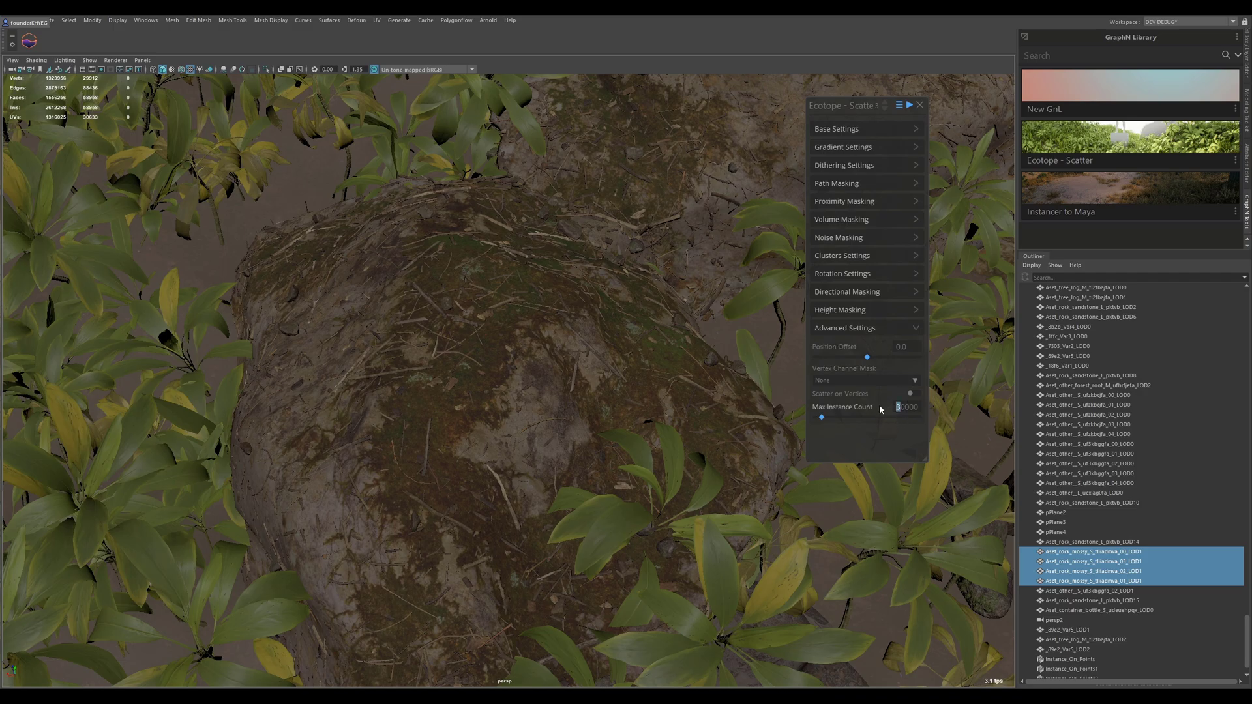
{"action": "type", "text": "5"}
{"action": "key", "text": "Return"}
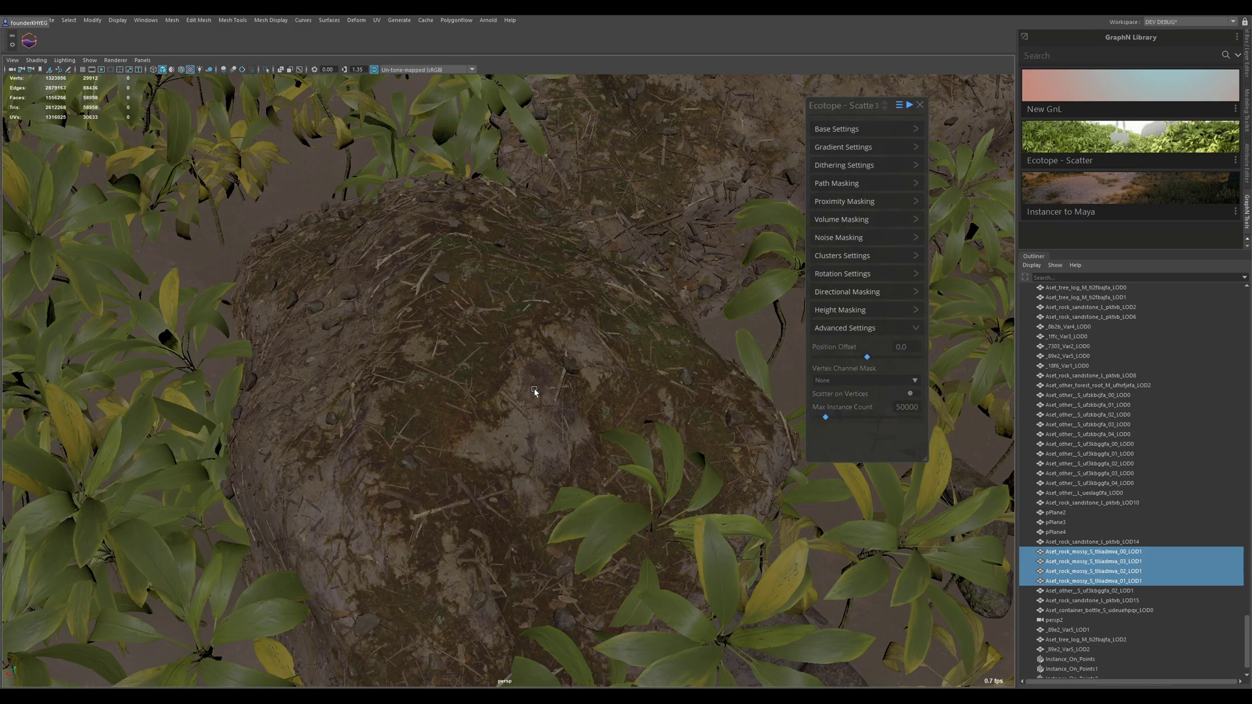
{"action": "scroll", "coordinate": [534, 391], "scroll_direction": "down", "scroll_amount": 8}
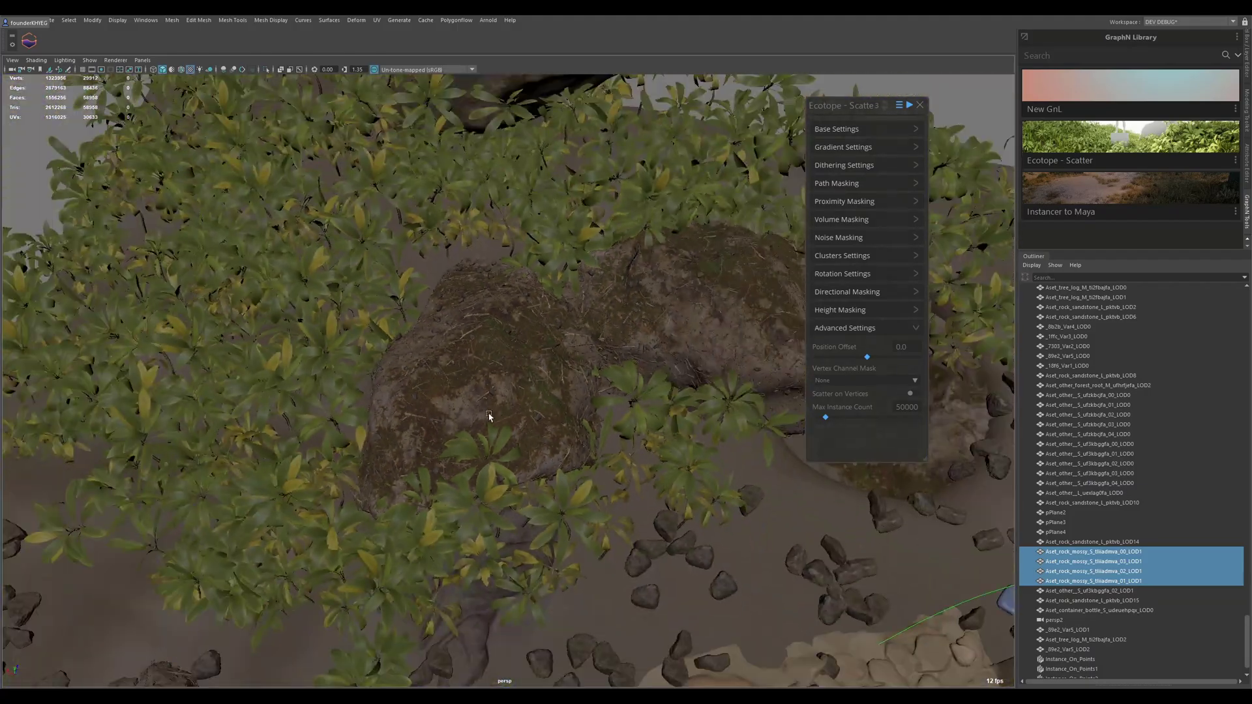
{"action": "scroll", "coordinate": [489, 416], "scroll_direction": "up", "scroll_amount": 10}
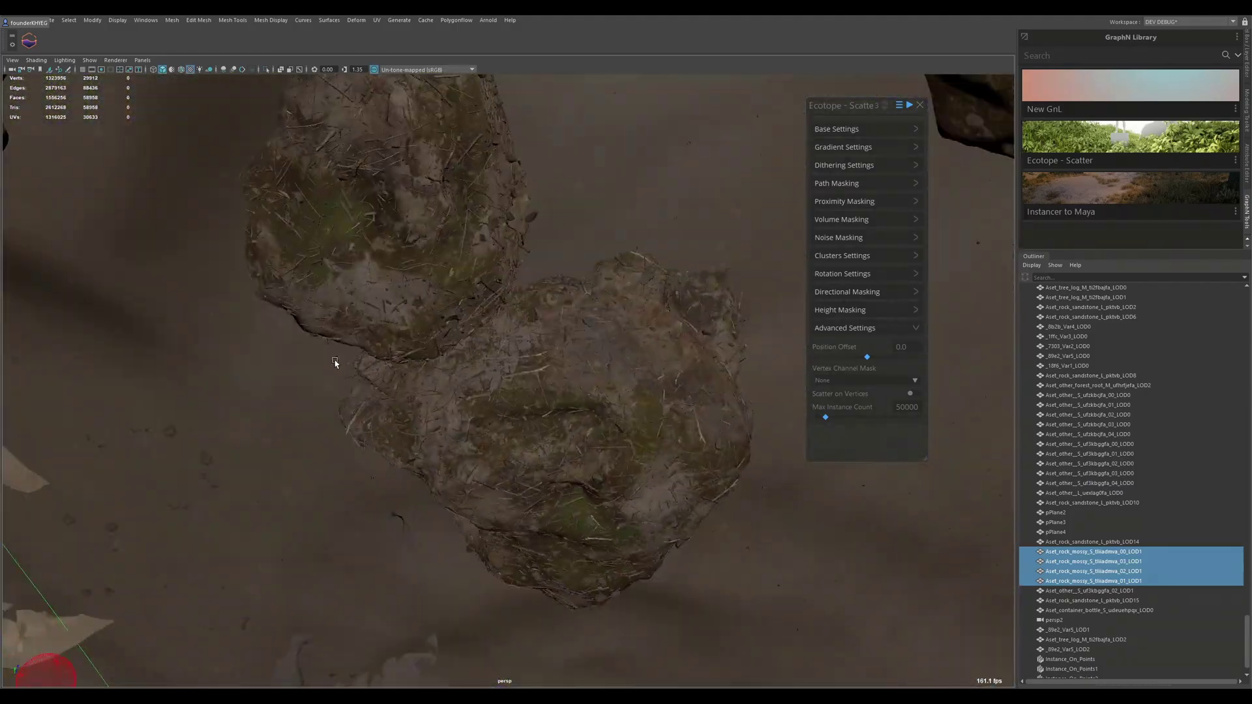
Step: Enable Mask by Angle for the boulder debris scatter and set its Angle to 67.925
{"action": "left_click_drag", "start_coordinate": [335, 362], "coordinate": [564, 353], "text": "alt"}
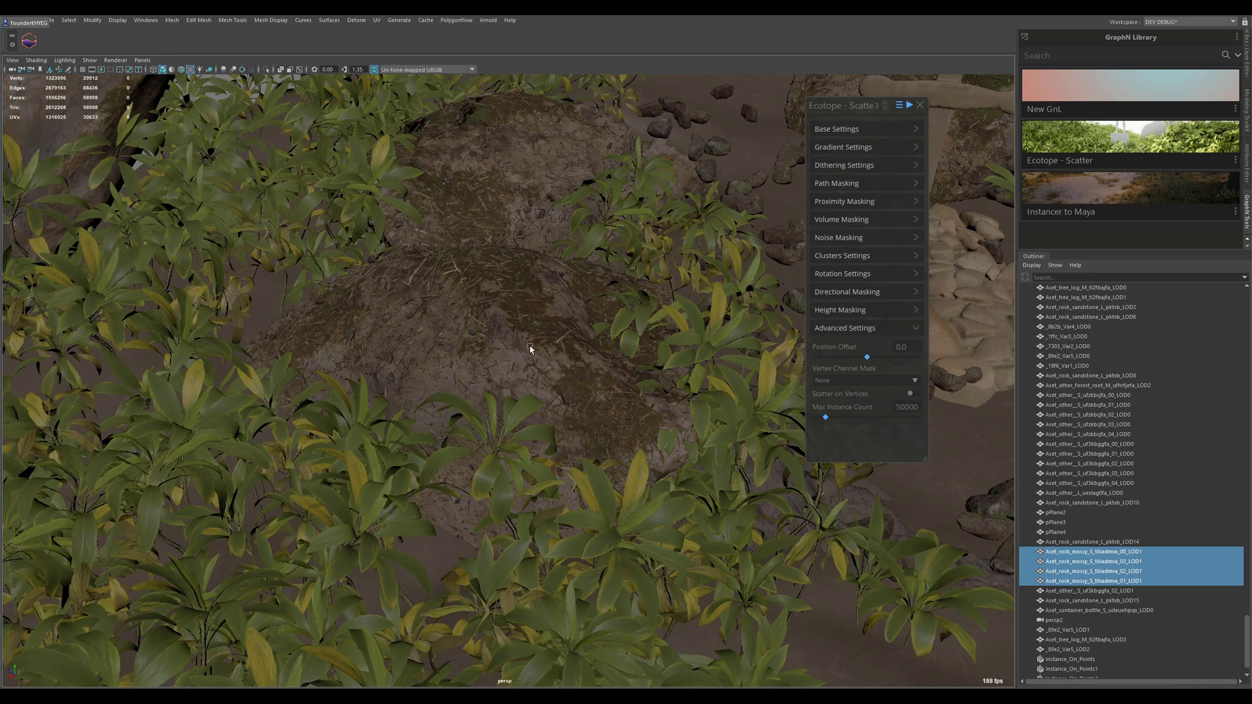
{"action": "left_click", "coordinate": [891, 291]}
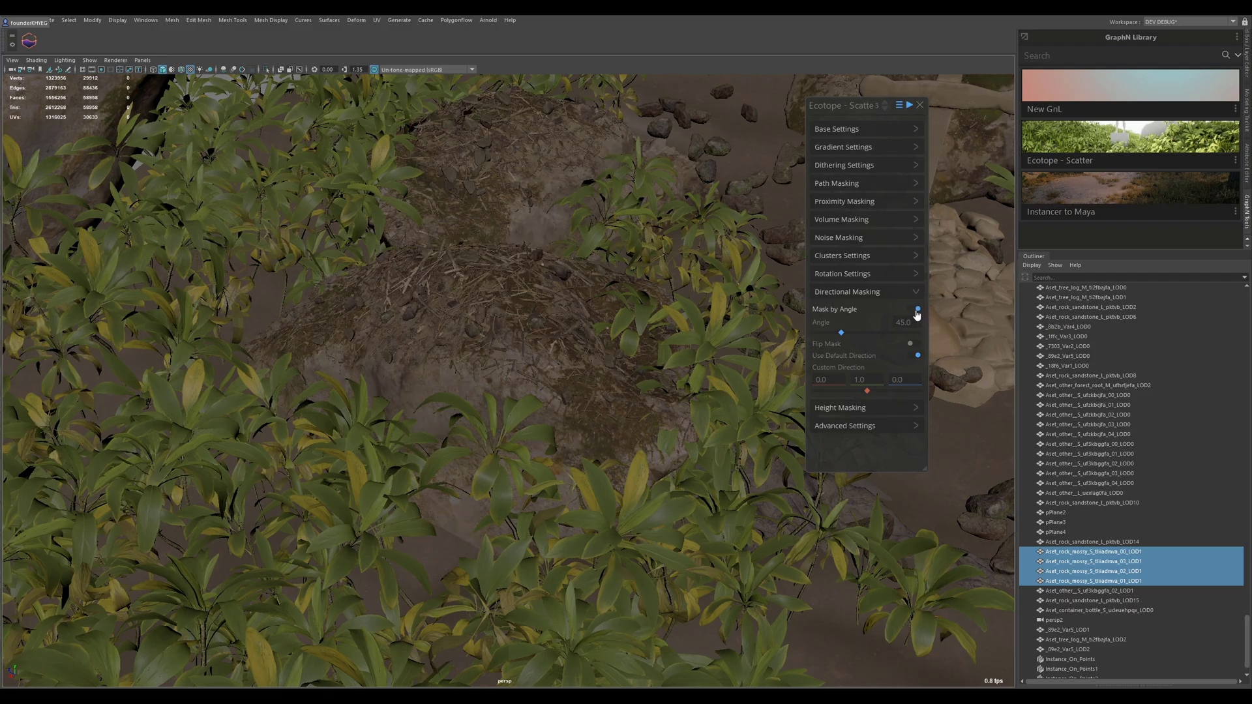
{"action": "left_click", "coordinate": [912, 310]}
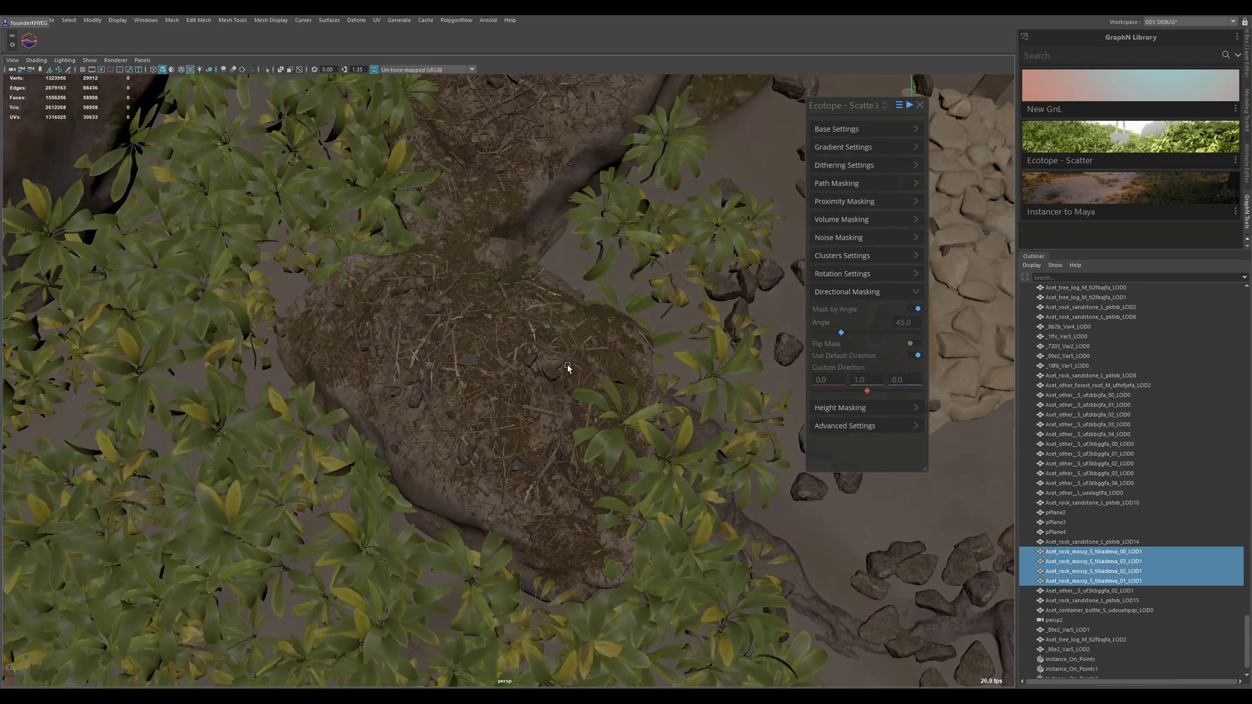
{"action": "left_click_drag", "start_coordinate": [567, 366], "coordinate": [587, 449], "text": "alt"}
{"action": "left_click_drag", "start_coordinate": [842, 333], "coordinate": [852, 353]}
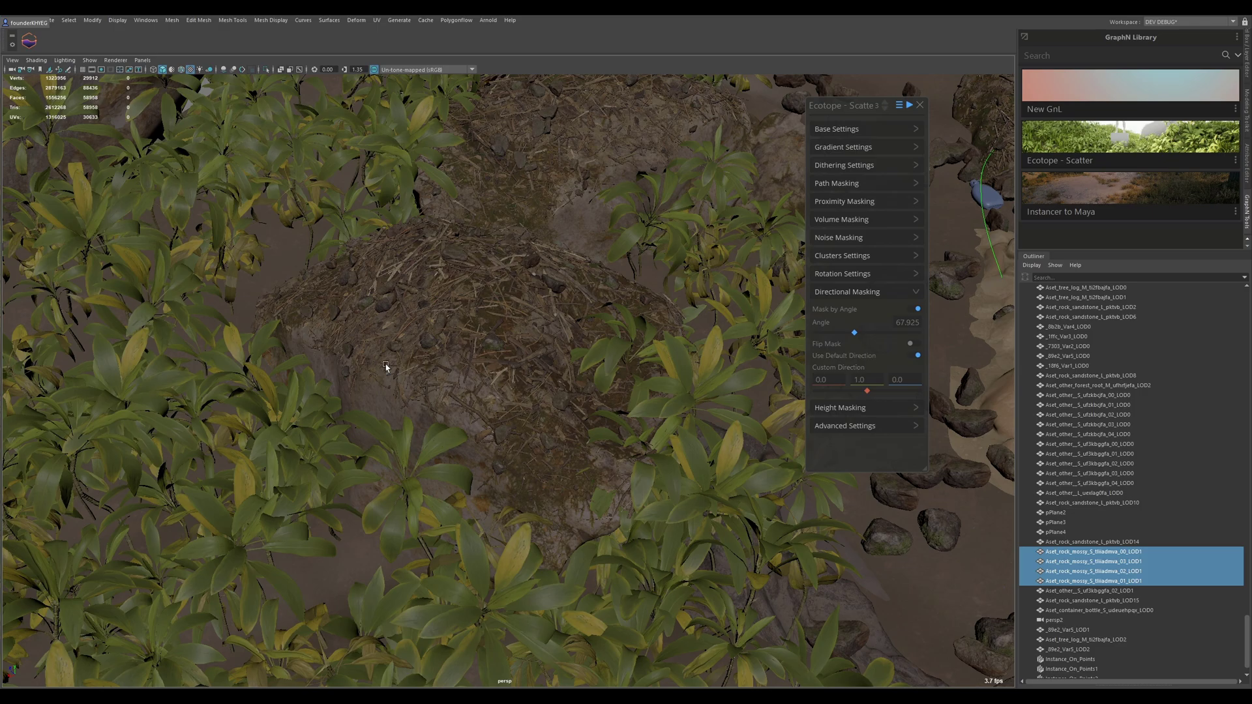
Step: Select the stone grave mesh with the cross and add a new Ecotope scatter that uses it as the Scatter Surface
{"action": "scroll", "coordinate": [560, 430], "scroll_direction": "down", "scroll_amount": 5}
{"action": "left_click_drag", "start_coordinate": [545, 431], "coordinate": [669, 483], "text": "alt"}
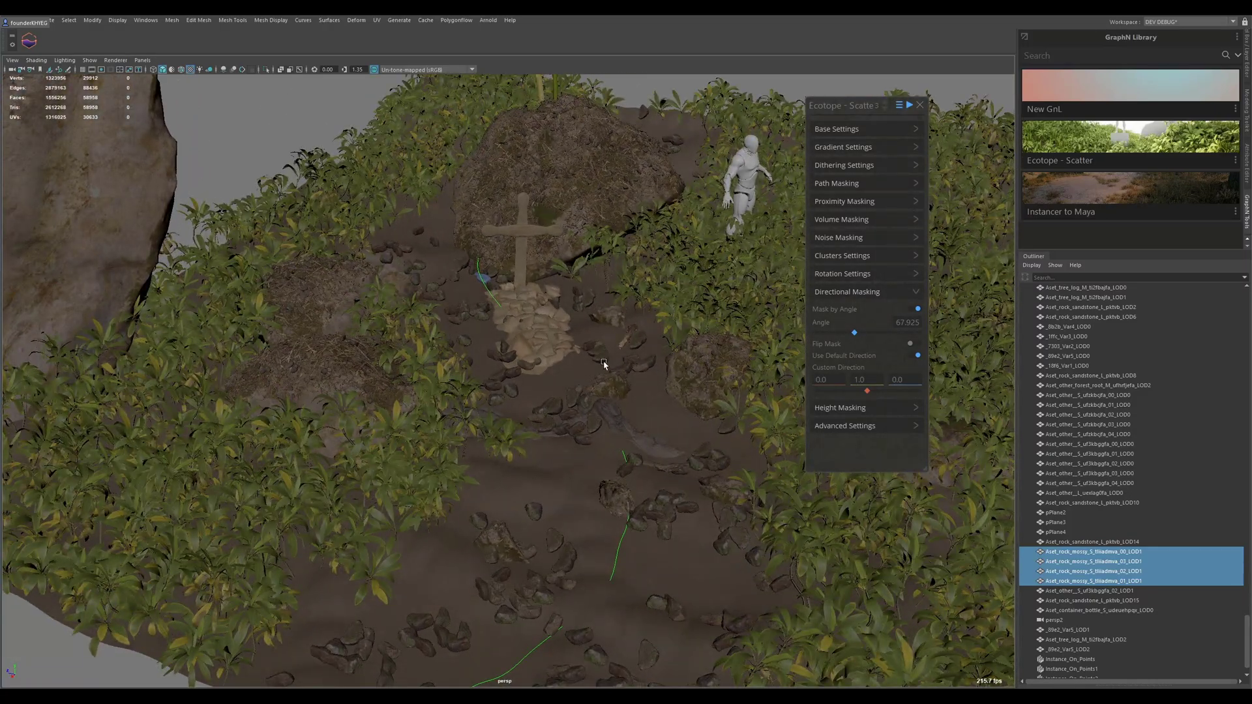
{"action": "scroll", "coordinate": [604, 363], "scroll_direction": "up", "scroll_amount": 4}
{"action": "left_click_drag", "start_coordinate": [618, 381], "coordinate": [554, 416], "text": "alt"}
{"action": "left_click", "coordinate": [555, 417]}
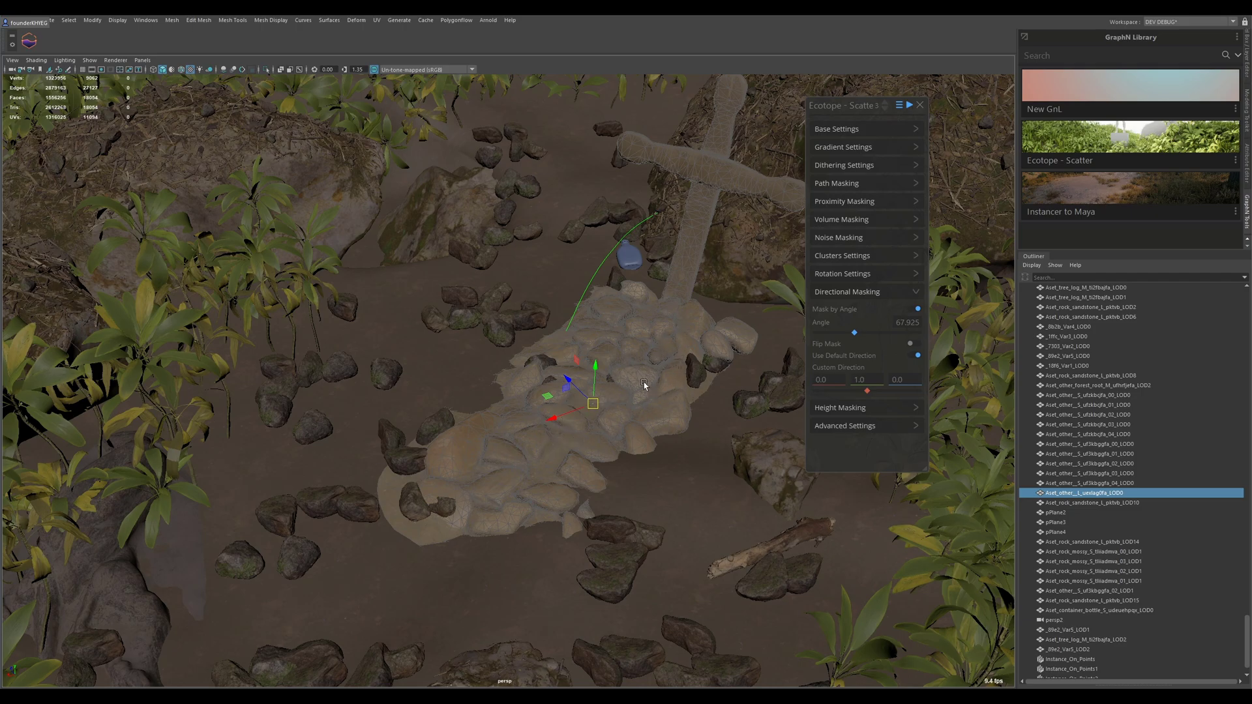
{"action": "left_click", "coordinate": [898, 107]}
{"action": "left_click", "coordinate": [932, 143]}
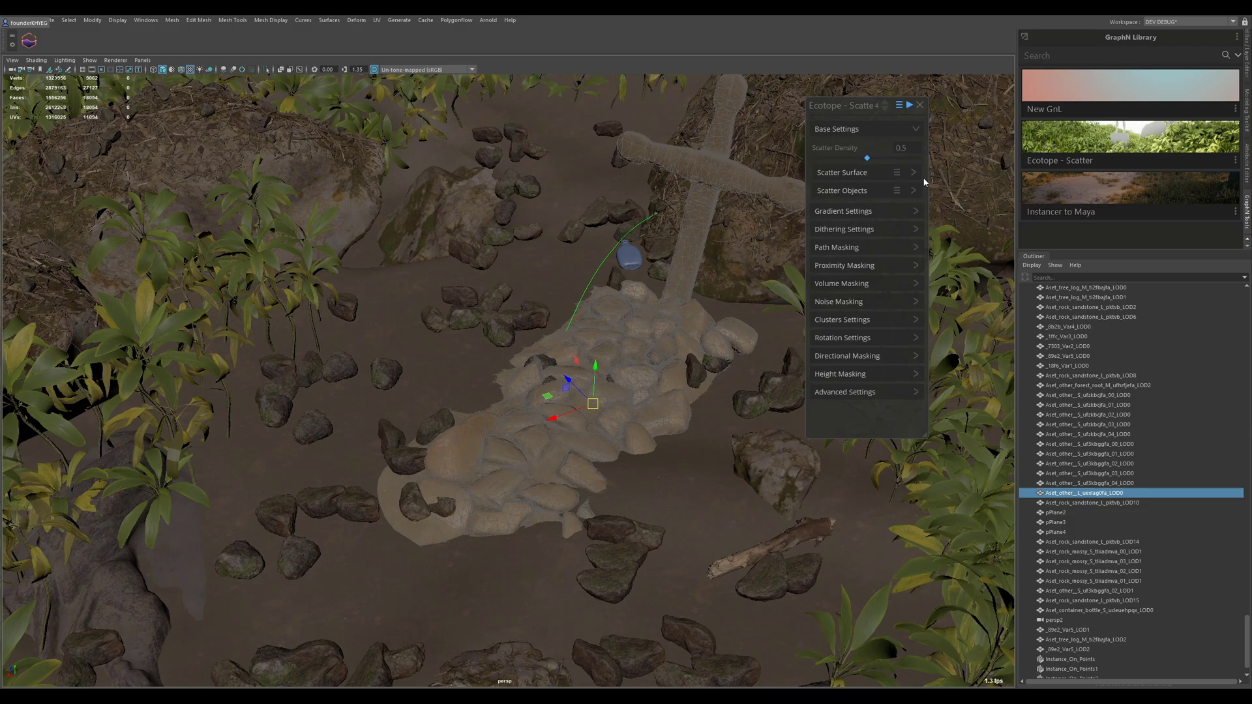
Step: Select the small leafy ground plant beside the terrain and assign it as the grave scatter's Scatter Objects
{"action": "scroll", "coordinate": [595, 305], "scroll_direction": "down", "scroll_amount": 8}
{"action": "left_click_drag", "start_coordinate": [558, 409], "coordinate": [625, 469], "text": "alt"}
{"action": "middle_click_drag", "start_coordinate": [743, 574], "coordinate": [466, 358], "text": "alt"}
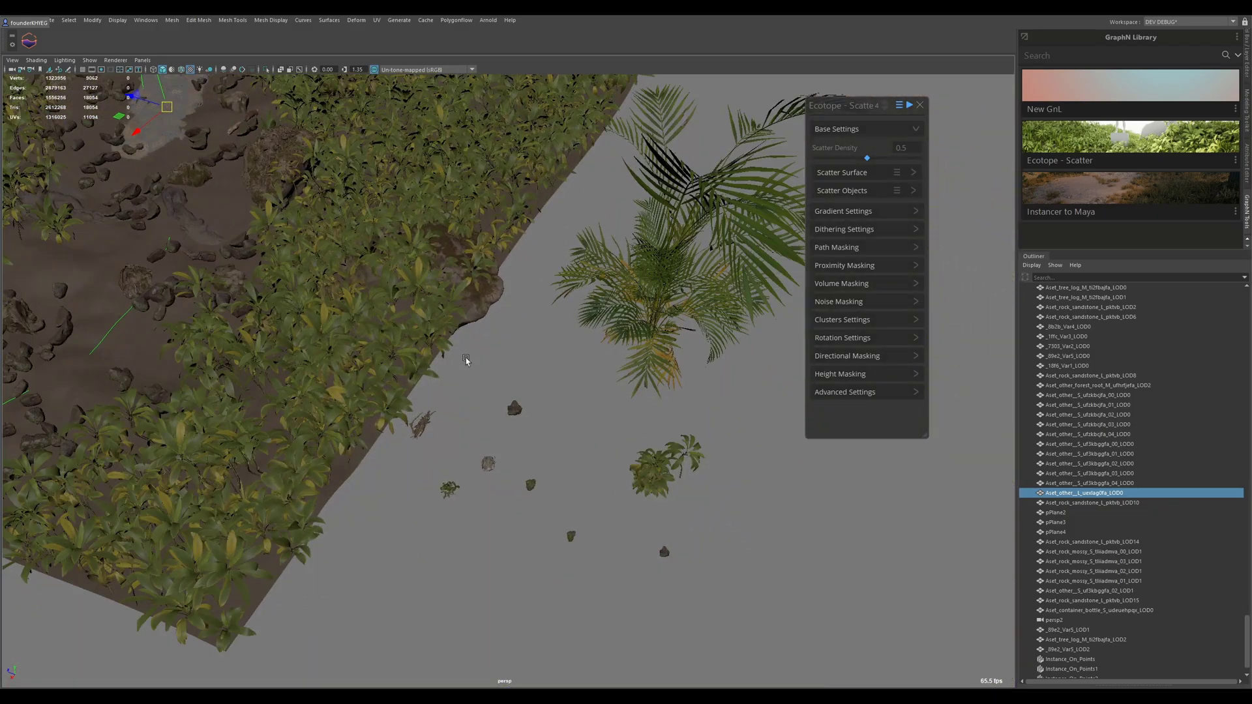
{"action": "left_click_drag", "start_coordinate": [466, 359], "coordinate": [581, 514], "text": "alt"}
{"action": "scroll", "coordinate": [478, 491], "scroll_direction": "up", "scroll_amount": 6}
{"action": "left_click", "coordinate": [457, 481]}
{"action": "scroll", "coordinate": [457, 481], "scroll_direction": "down", "scroll_amount": 6}
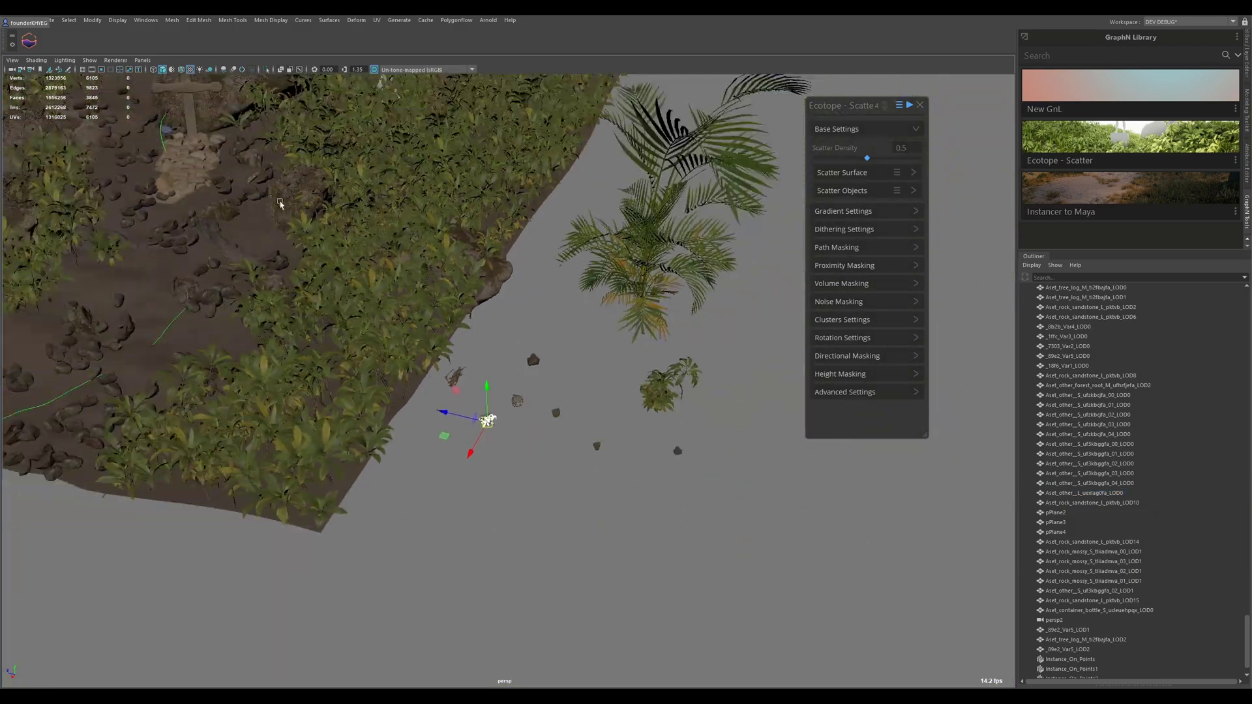
{"action": "middle_click_drag", "start_coordinate": [280, 201], "coordinate": [687, 550], "text": "alt"}
{"action": "scroll", "coordinate": [687, 550], "scroll_direction": "up", "scroll_amount": 6}
{"action": "left_click_drag", "start_coordinate": [687, 550], "coordinate": [515, 380], "text": "alt"}
{"action": "middle_click_drag", "start_coordinate": [514, 381], "coordinate": [395, 176], "text": "alt"}
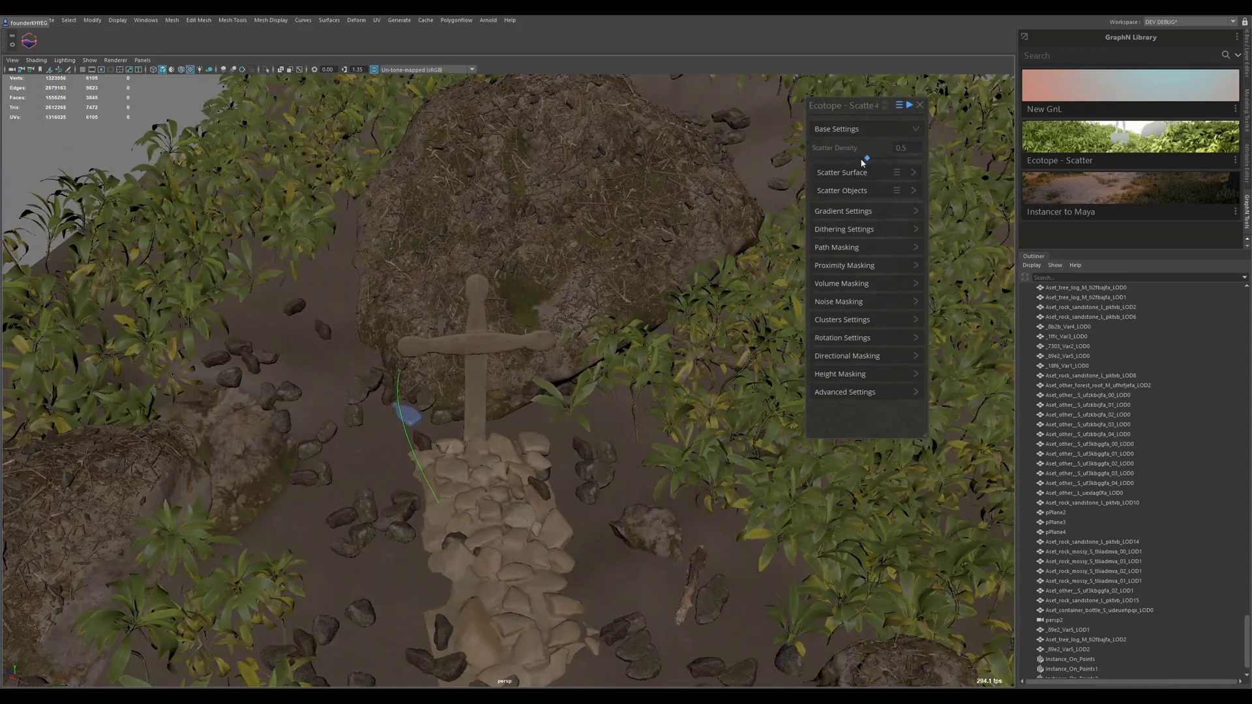
{"action": "left_click", "coordinate": [897, 191]}
{"action": "left_click", "coordinate": [914, 202]}
Step: Mask the grave's plants by angle with an Angle of 18.679 and set their Scatter Density to 0.693
{"action": "left_click_drag", "start_coordinate": [453, 547], "coordinate": [781, 390], "text": "alt"}
{"action": "left_click", "coordinate": [867, 356]}
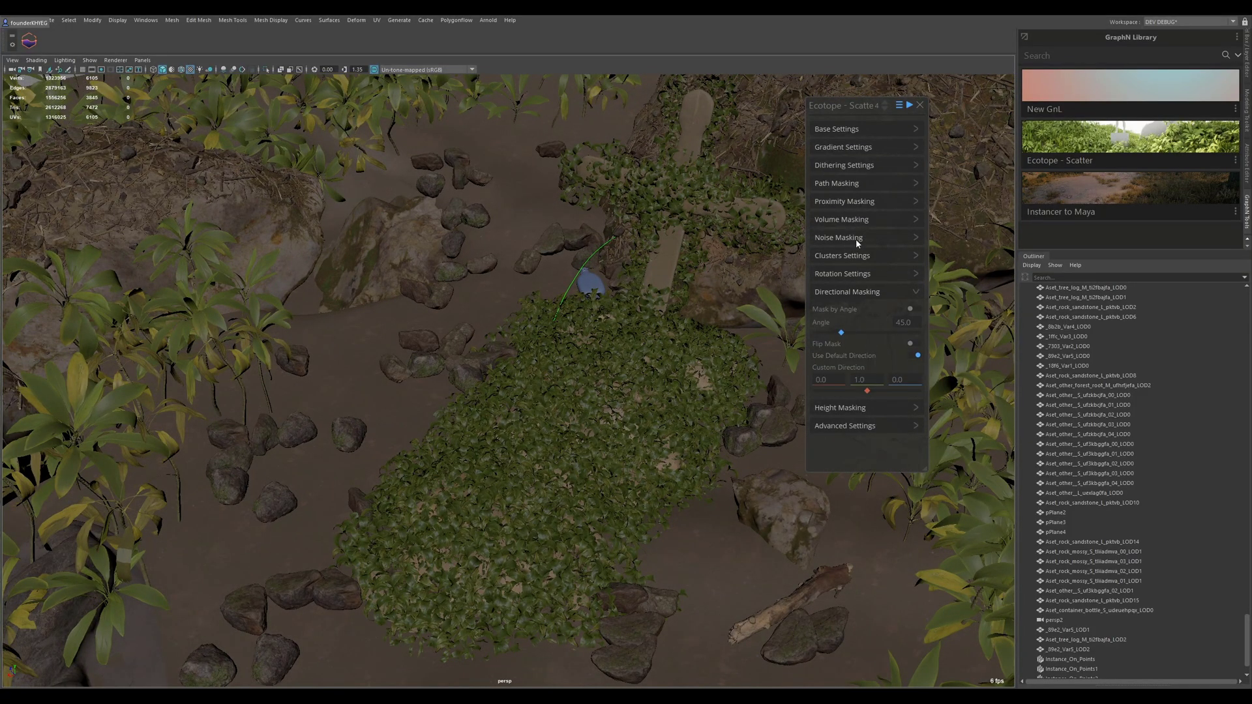
{"action": "left_click", "coordinate": [916, 310]}
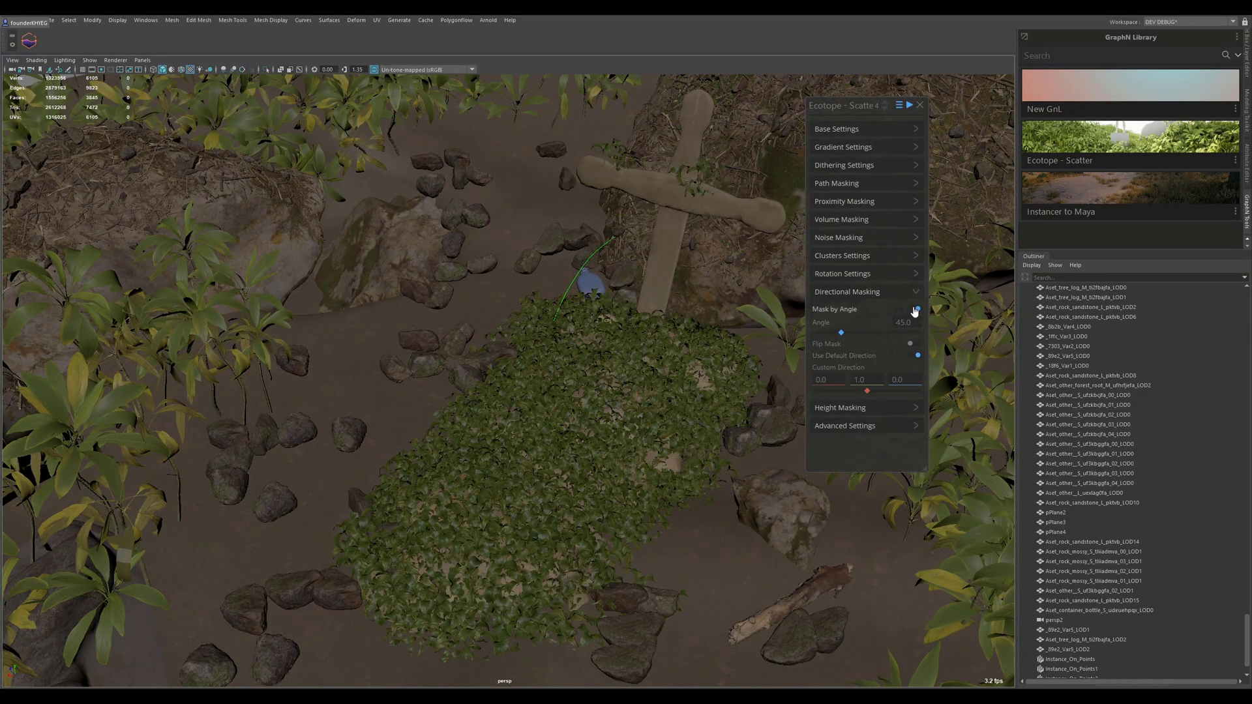
{"action": "left_click_drag", "start_coordinate": [598, 423], "coordinate": [636, 382], "text": "alt"}
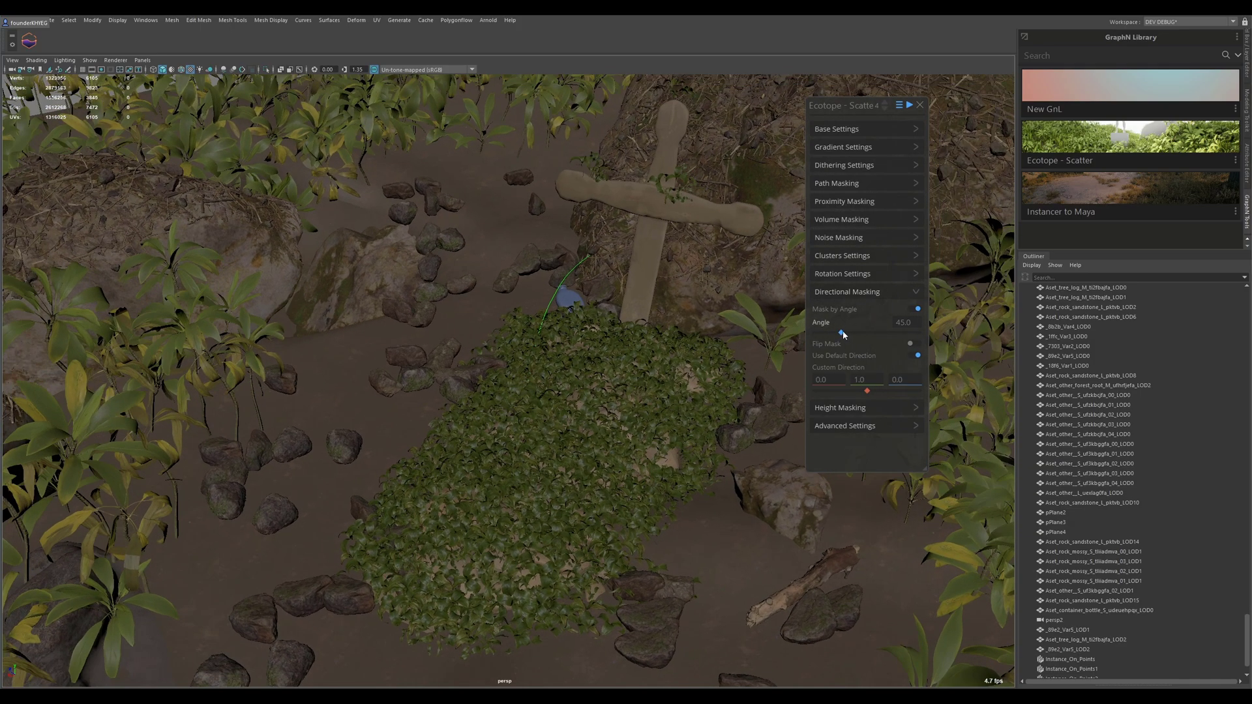
{"action": "left_click_drag", "start_coordinate": [841, 333], "coordinate": [827, 339]}
{"action": "left_click", "coordinate": [870, 125]}
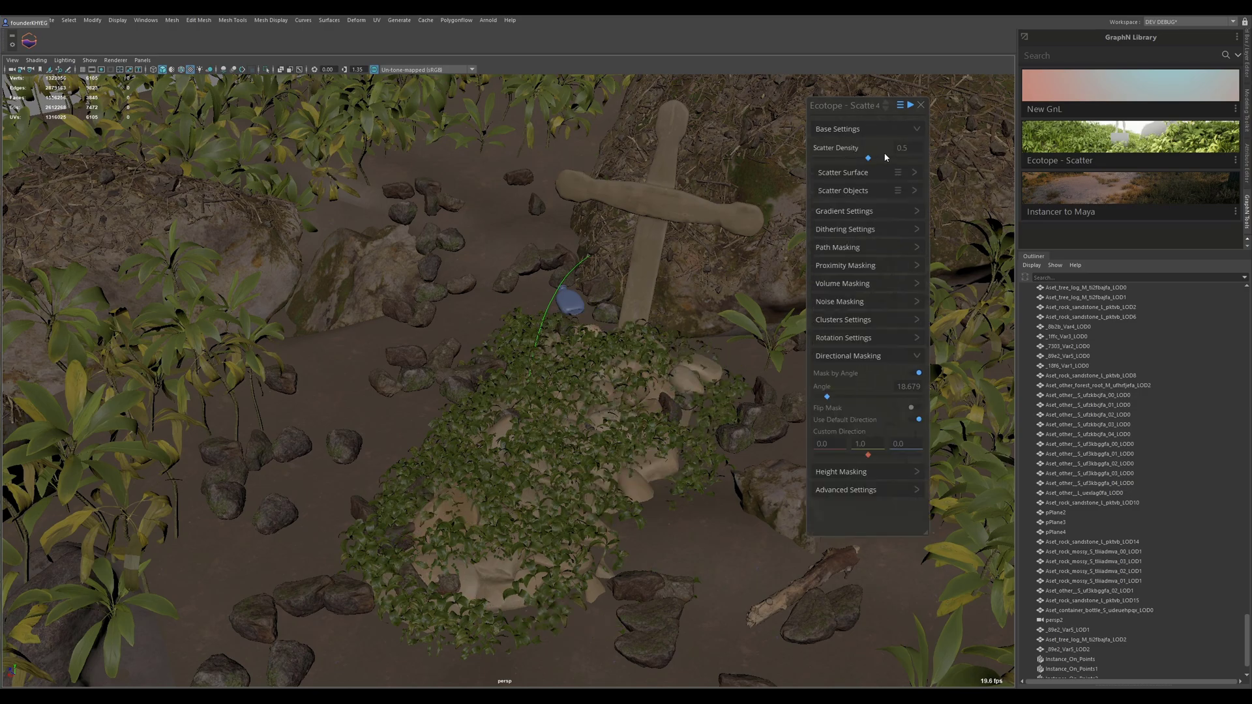
{"action": "left_click", "coordinate": [888, 157]}
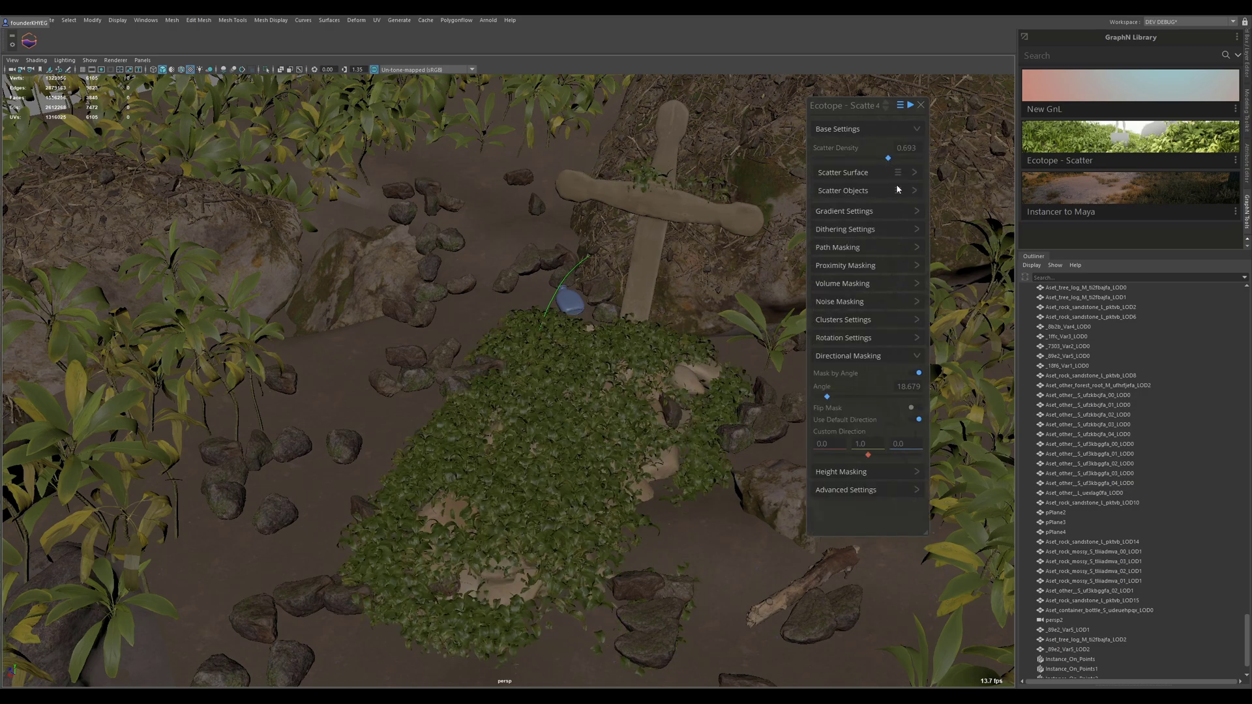
Step: Enable Noise Masking for the grave's plants with Frequency 0.84, Min Clamp 0.396 and Max Clamp 0.491
{"action": "left_click", "coordinate": [866, 353]}
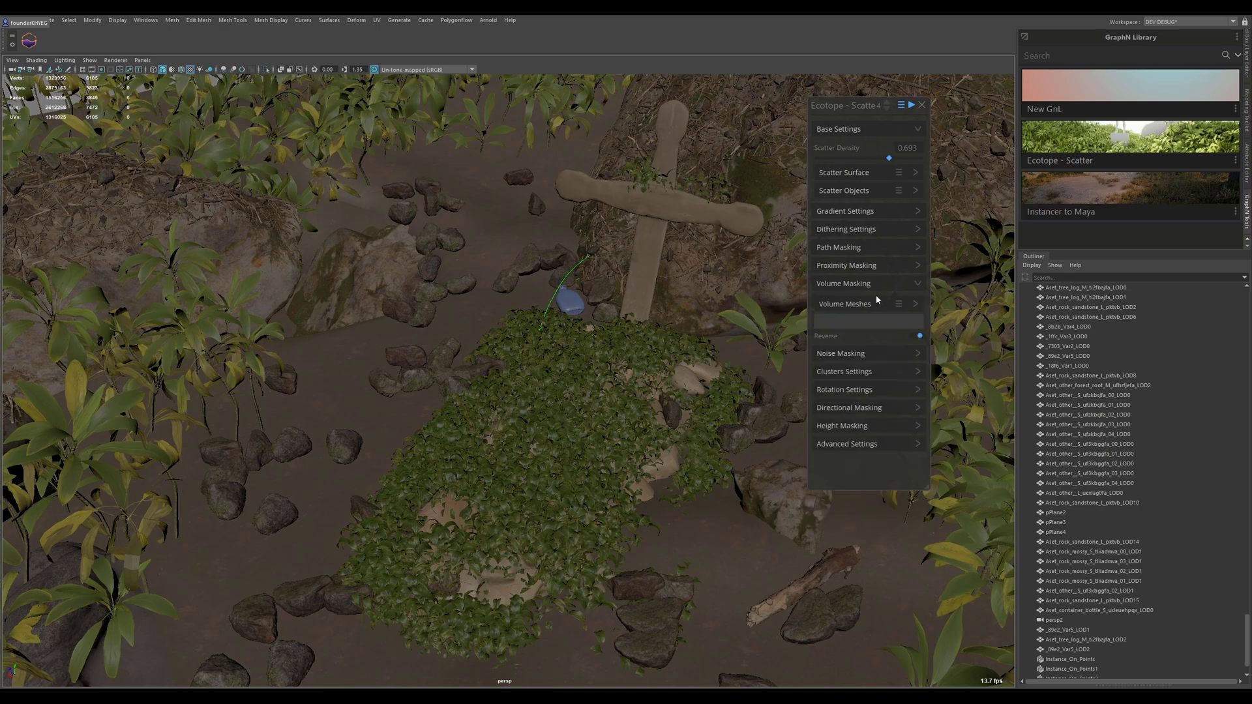
{"action": "left_click", "coordinate": [874, 297]}
{"action": "left_click", "coordinate": [914, 319]}
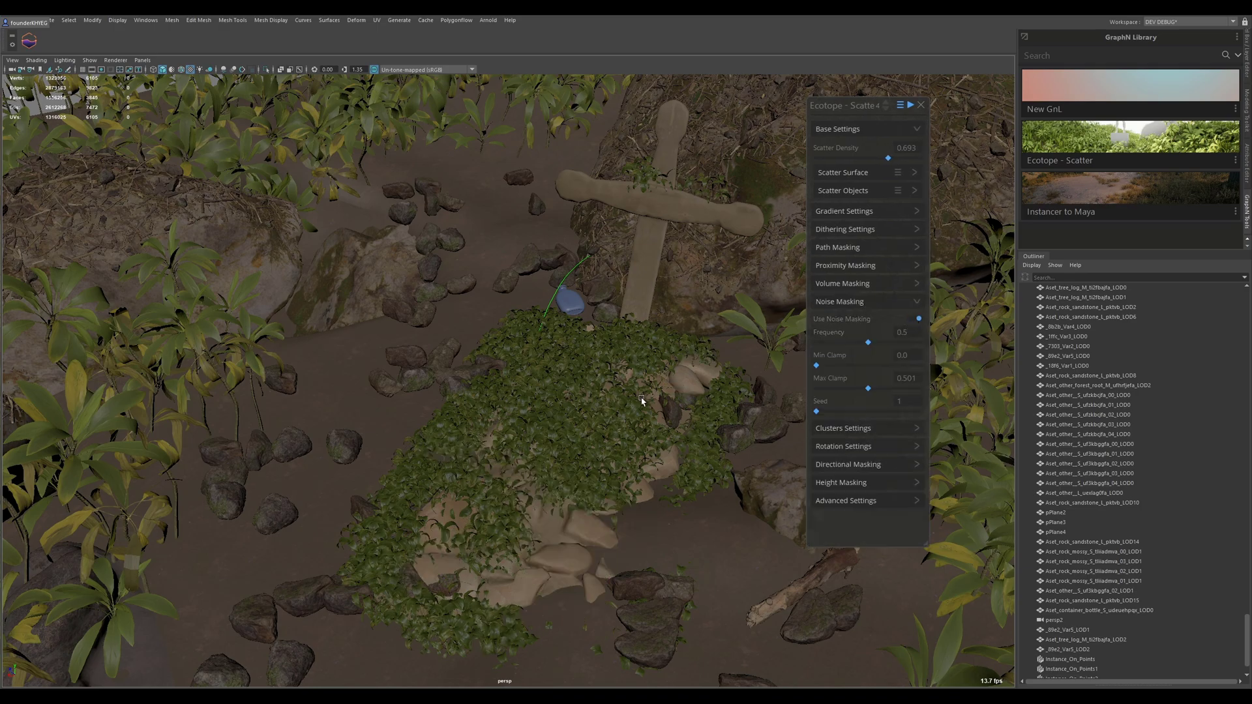
{"action": "left_click_drag", "start_coordinate": [505, 411], "coordinate": [533, 445], "text": "alt"}
{"action": "mouse_move", "coordinate": [893, 347]}
{"action": "left_mouse_down"}
{"action": "mouse_move", "coordinate": [883, 342]}
{"action": "mouse_move", "coordinate": [897, 344]}
{"action": "left_mouse_up"}
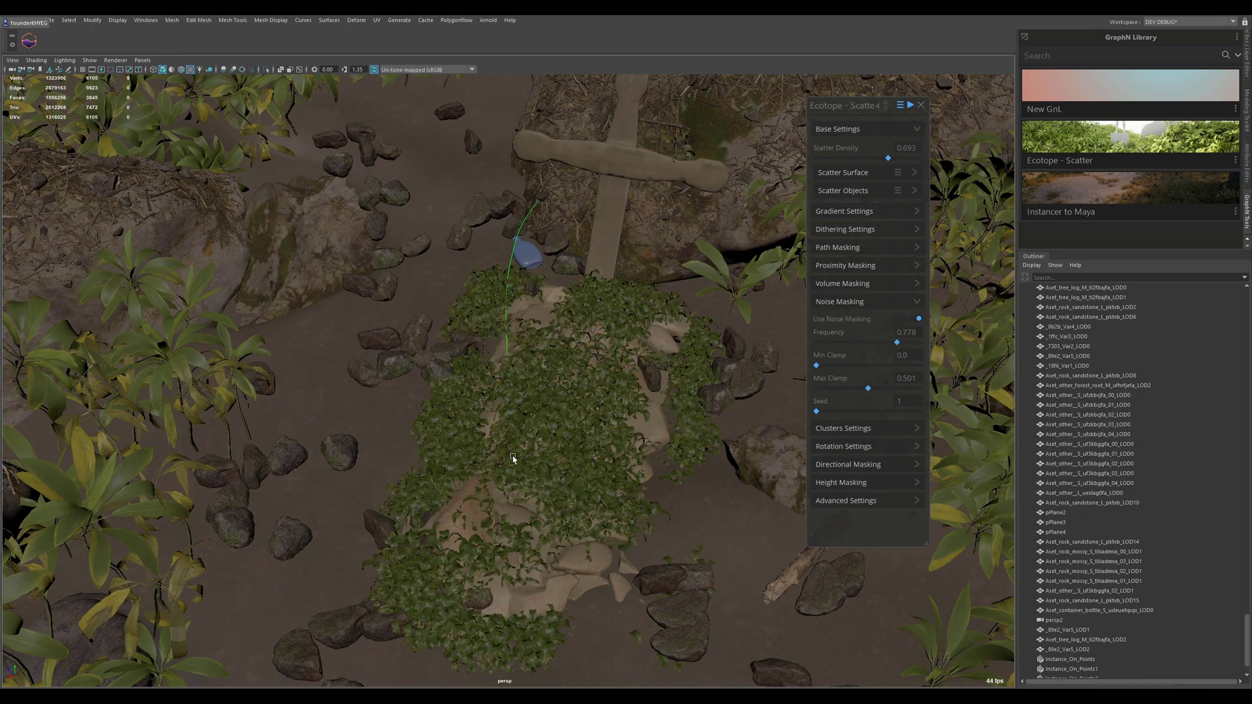
{"action": "left_click_drag", "start_coordinate": [844, 346], "coordinate": [902, 342]}
{"action": "mouse_move", "coordinate": [868, 388]}
{"action": "left_mouse_down"}
{"action": "mouse_move", "coordinate": [846, 389]}
{"action": "mouse_move", "coordinate": [867, 399]}
{"action": "left_mouse_up"}
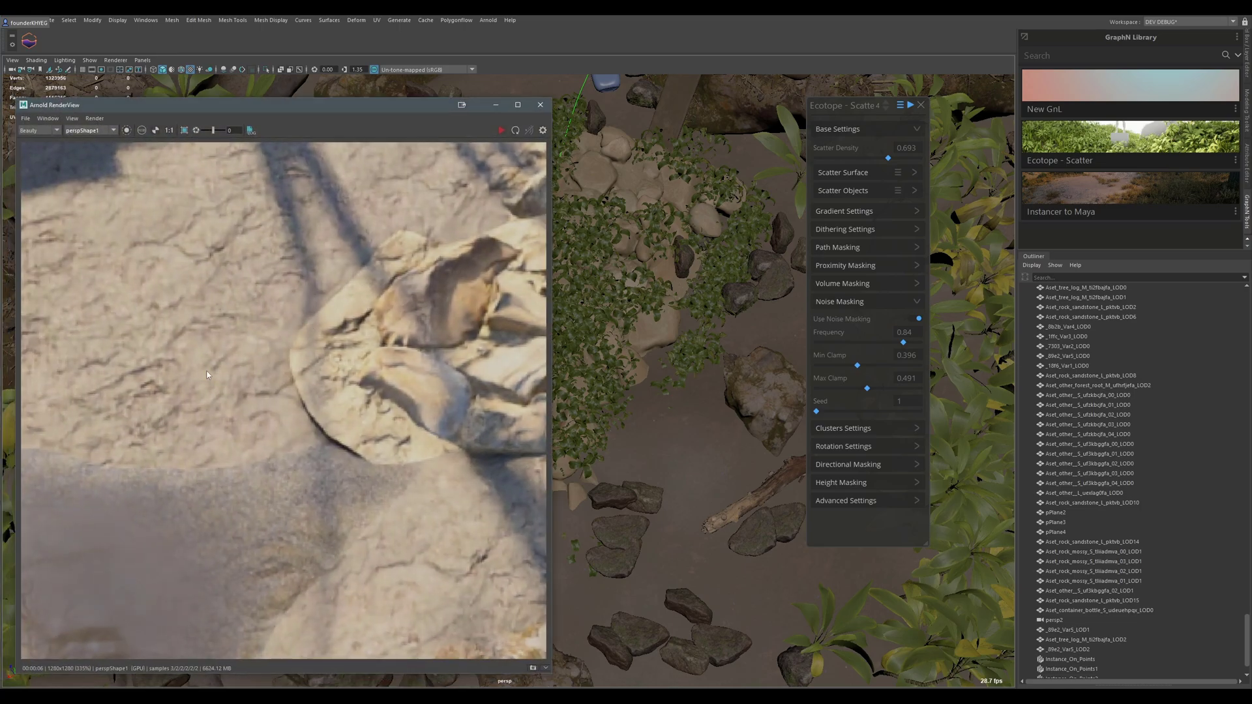
Step: Update the full scene in the Arnold RenderView and start a live IPR render of the scattered jungle
{"action": "scroll", "coordinate": [207, 375], "scroll_direction": "down", "scroll_amount": 5}
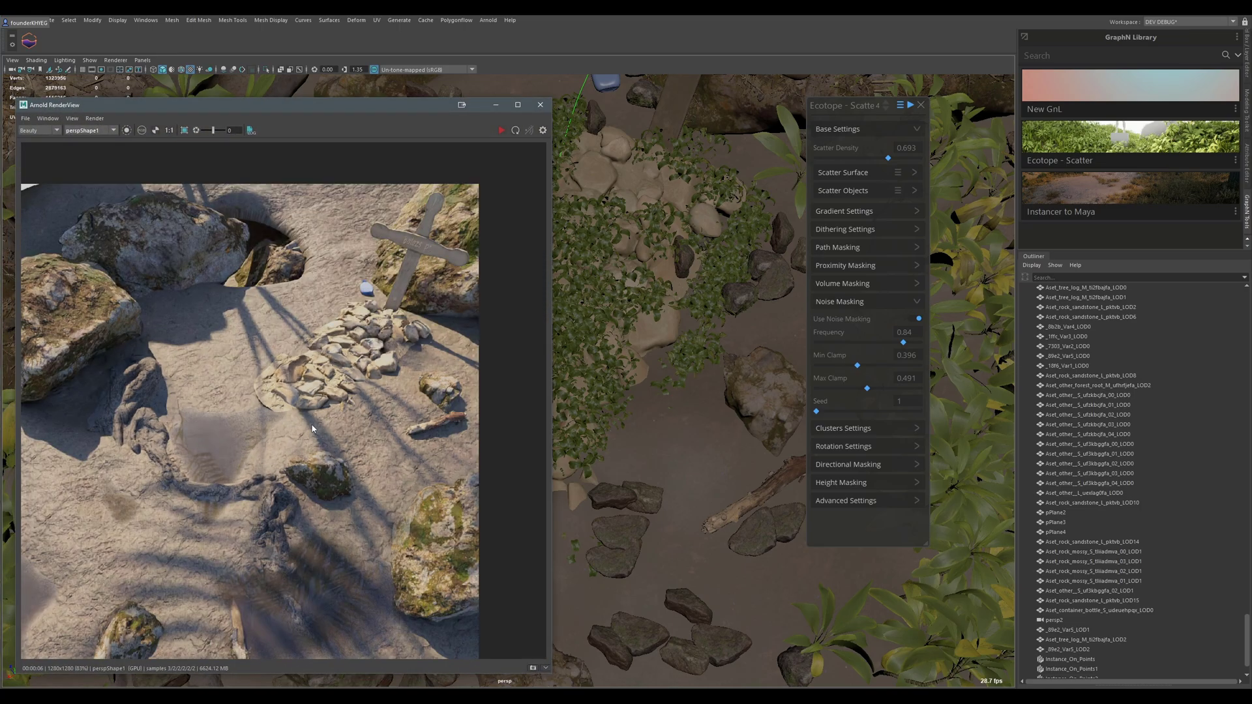
{"action": "left_click", "coordinate": [106, 118]}
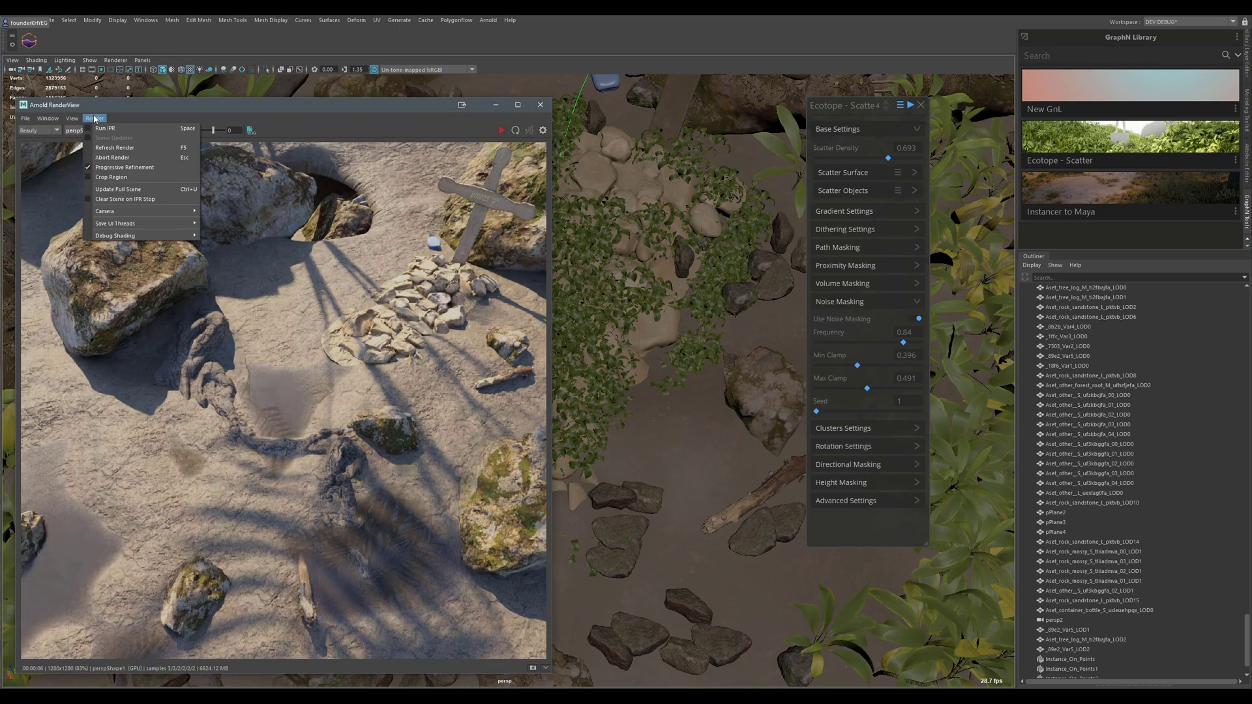
{"action": "left_click", "coordinate": [151, 193]}
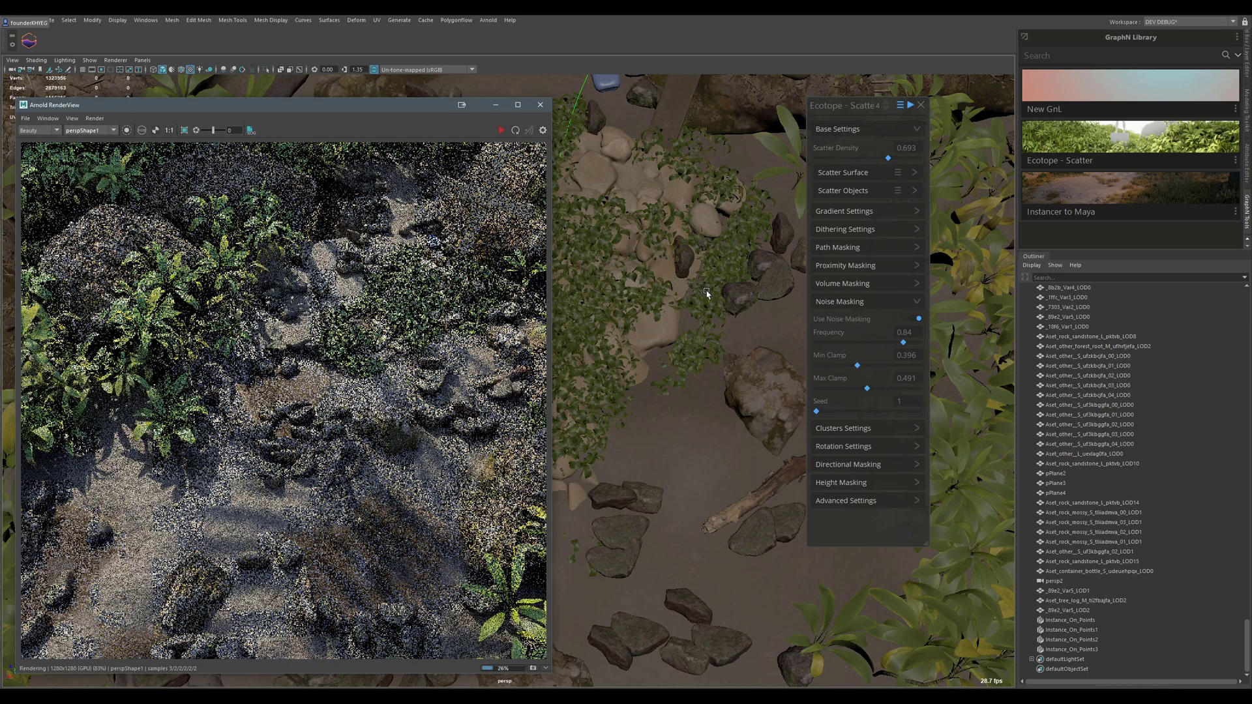
{"action": "left_click", "coordinate": [95, 118]}
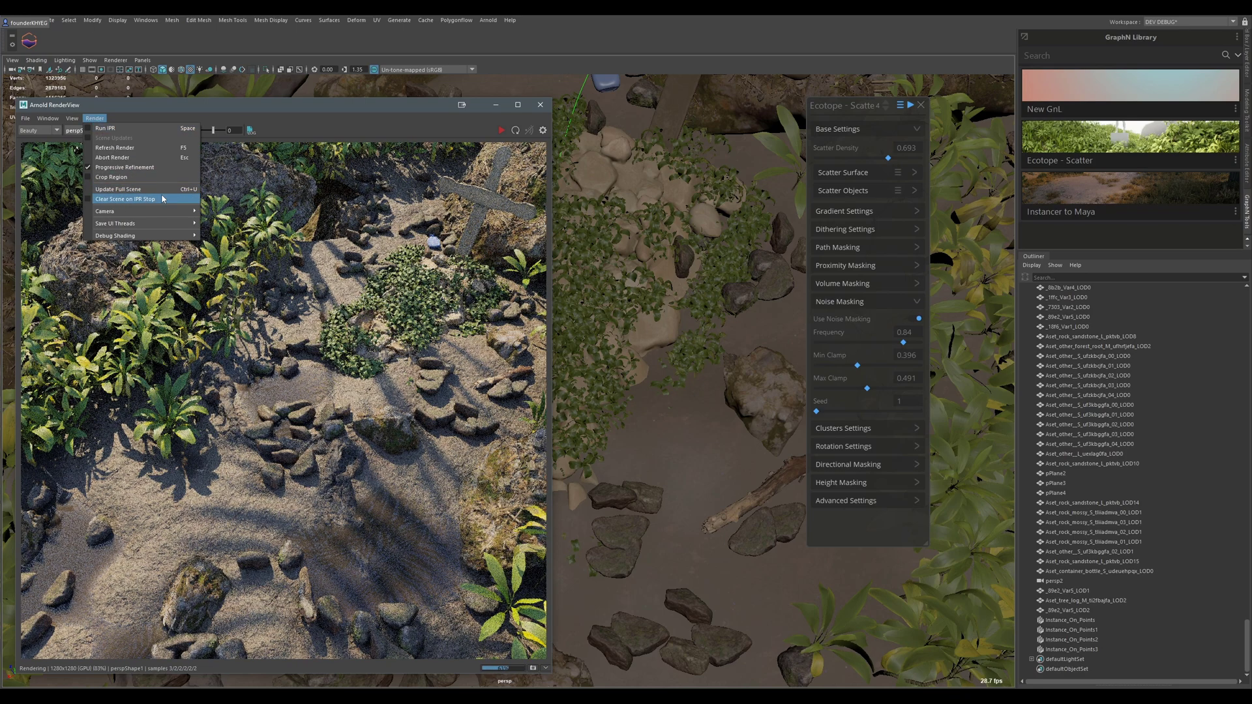
{"action": "left_click", "coordinate": [133, 190]}
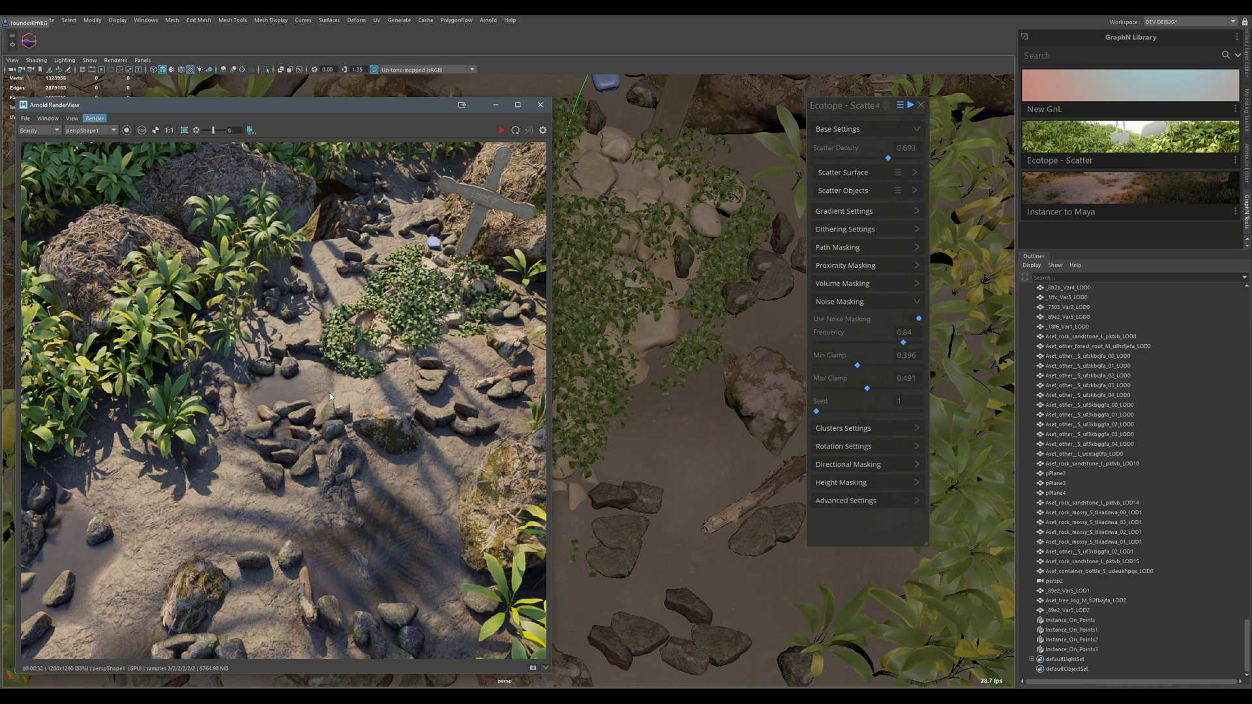
{"action": "left_click", "coordinate": [193, 484]}
{"action": "left_click", "coordinate": [500, 132]}
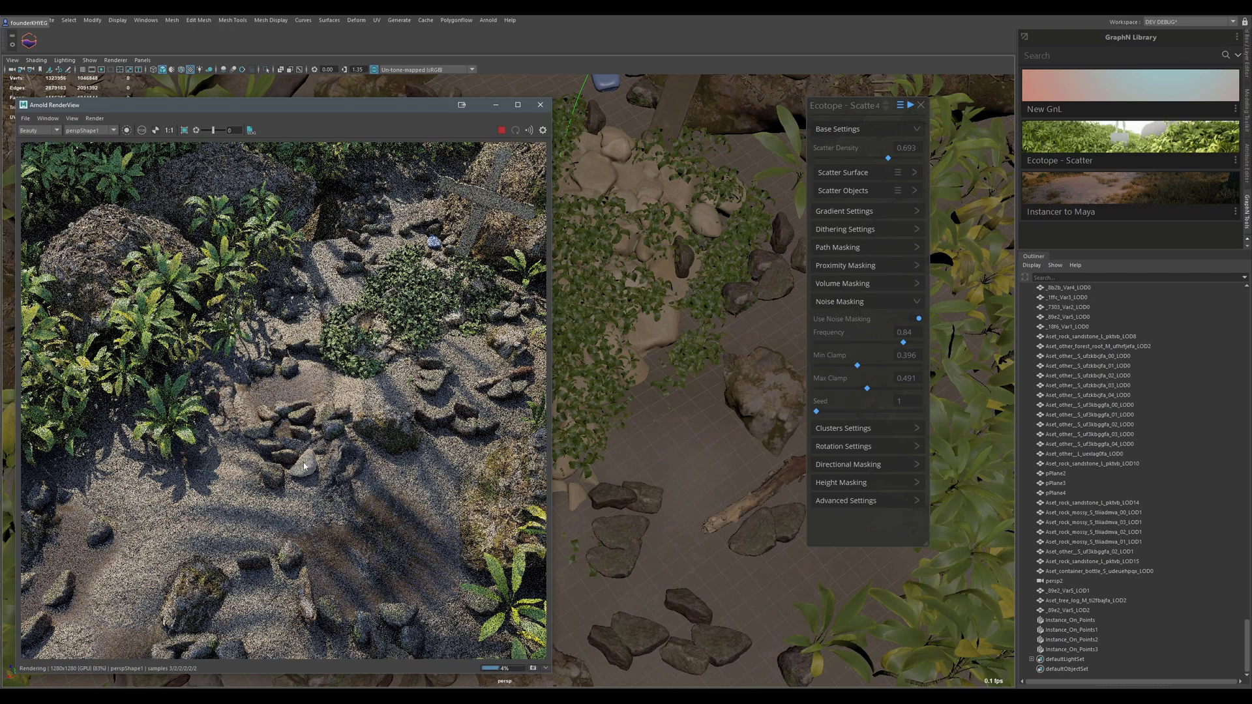
Step: Switch to the path rocks scatter and set its Gradient Max to 0.406
{"action": "left_click", "coordinate": [885, 108]}
{"action": "left_click", "coordinate": [885, 107]}
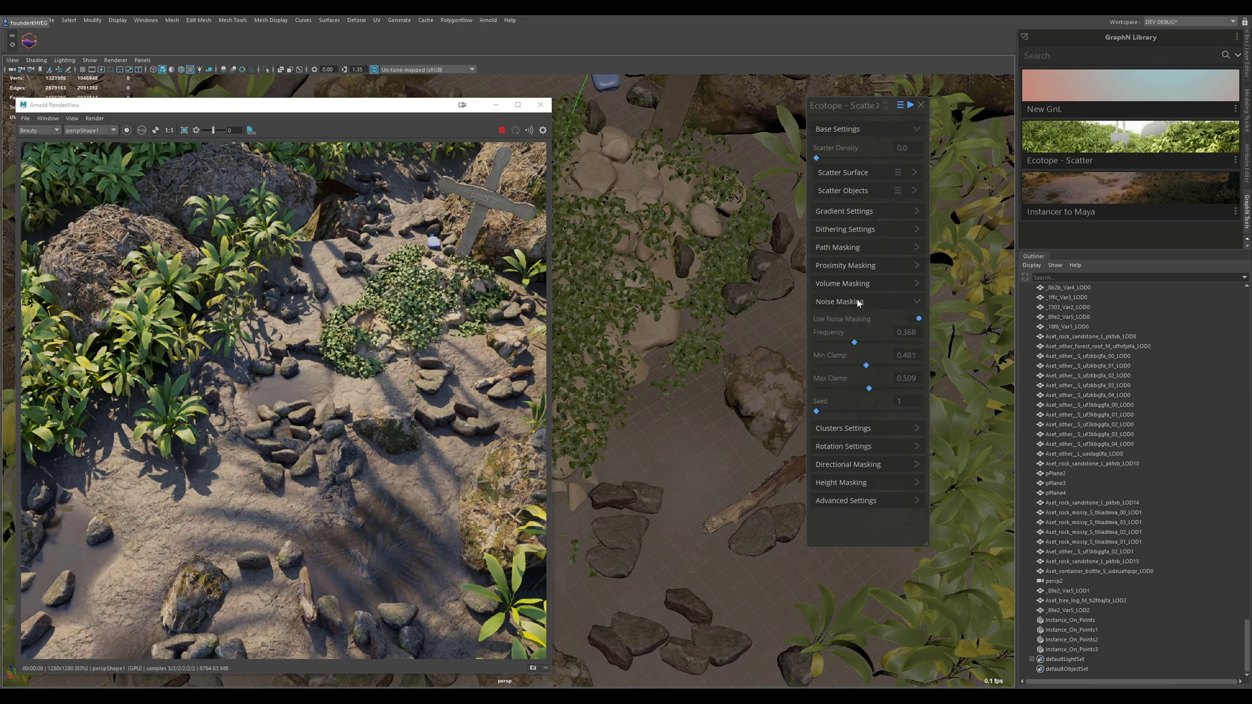
{"action": "left_click", "coordinate": [871, 284]}
{"action": "left_click", "coordinate": [873, 211]}
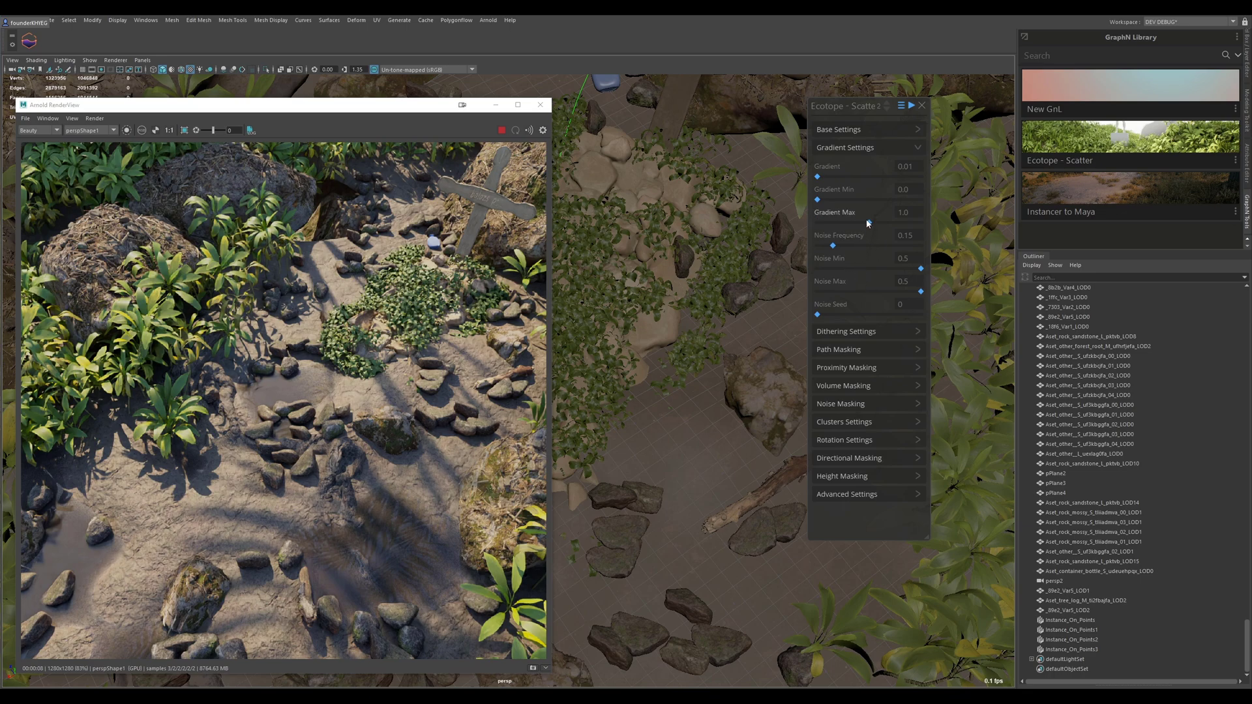
{"action": "left_click_drag", "start_coordinate": [869, 224], "coordinate": [839, 225]}
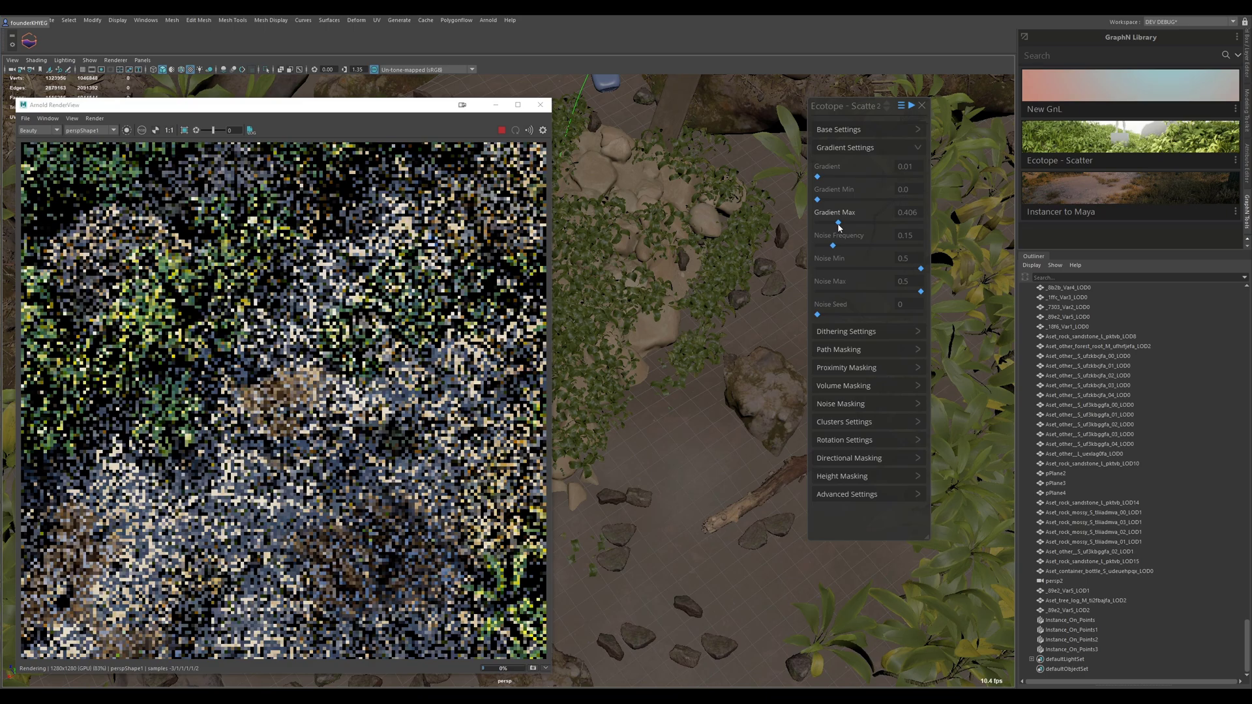